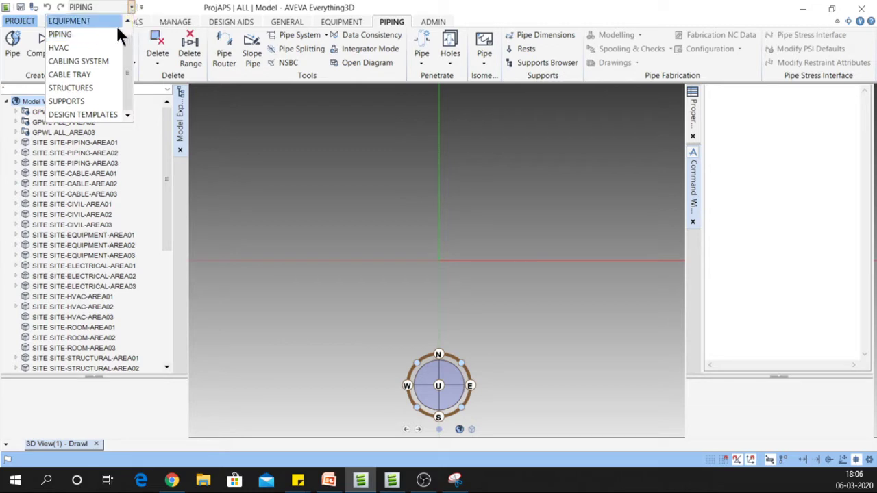
Step: Switch to the Equipment discipline and expand ZONE-EQUIPMENT-AREA01 under SITE-EQUIPMENT-AREA01 as the current element
scroll(107, 33, "up", 1)
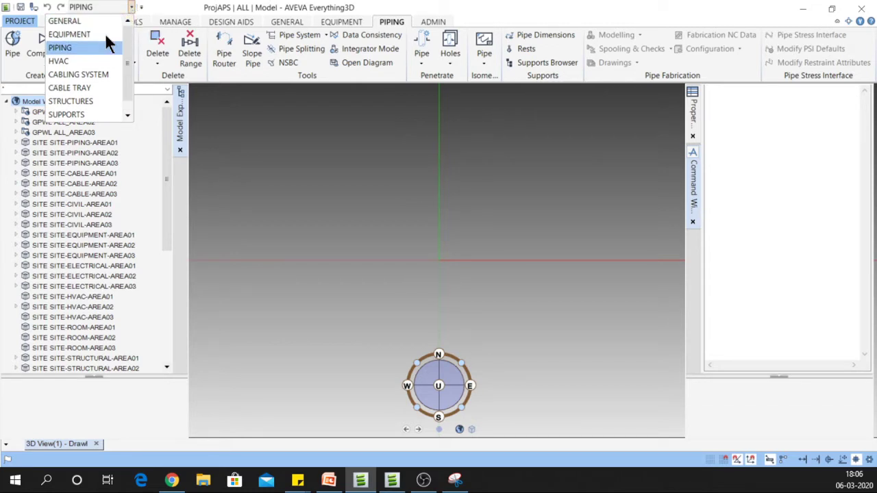
left_click(68, 34)
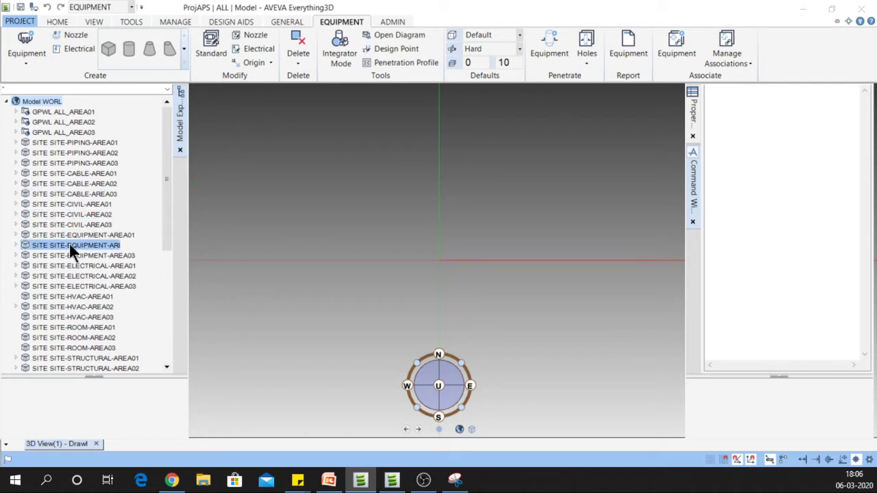
left_click(94, 237)
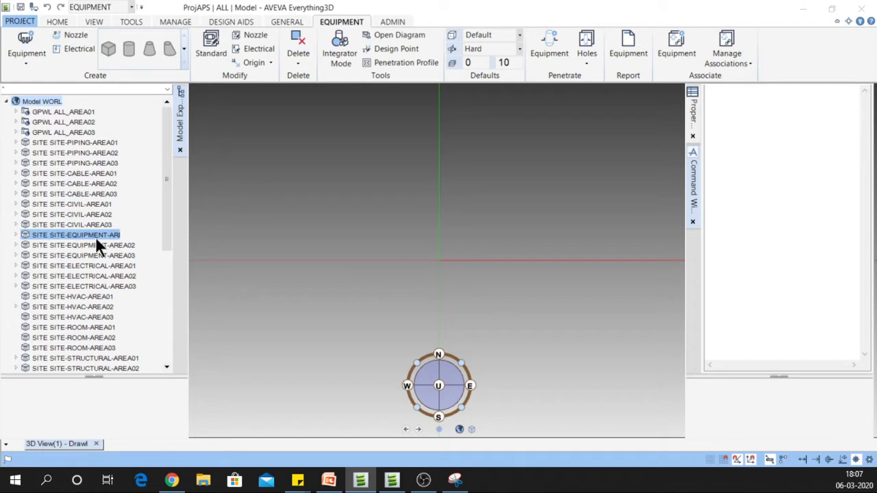
double_click(96, 237)
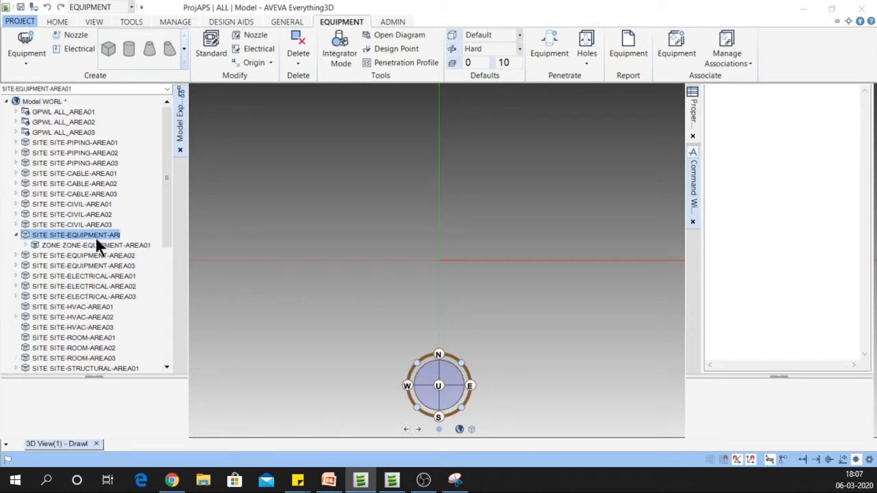
left_click(91, 246)
double_click(90, 245)
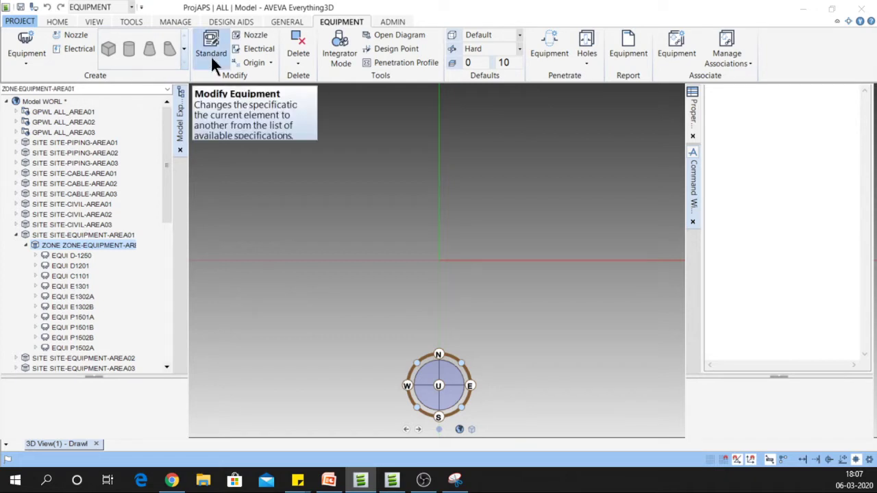
Step: Start creating a new equipment item in ZONE-EQUIPMENT-AREA01 and name it D1259
left_click(31, 62)
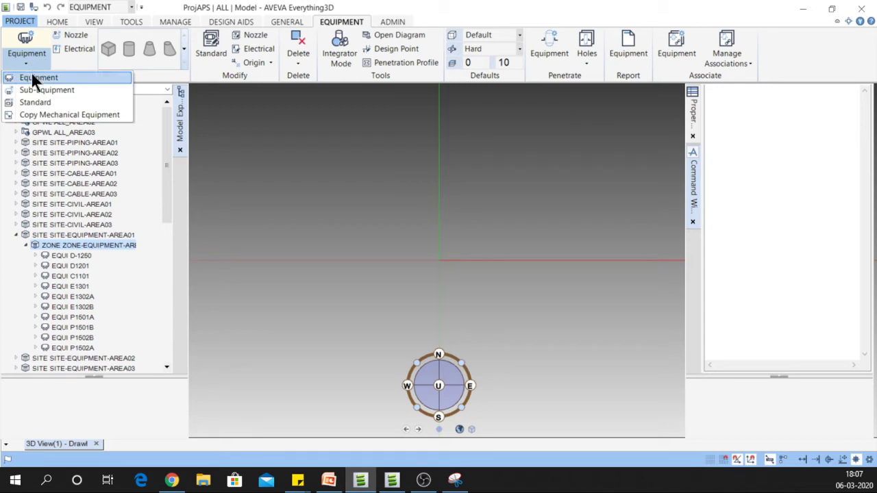
left_click(32, 78)
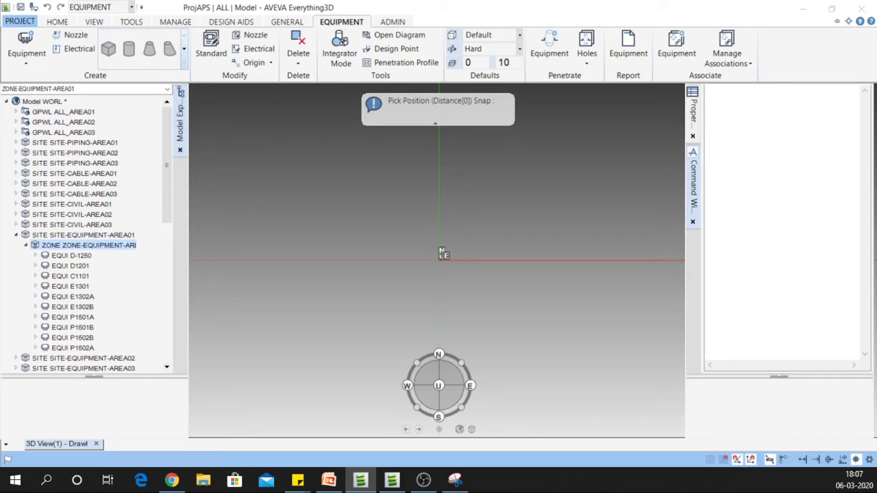
left_click_drag(616, 174, 588, 119)
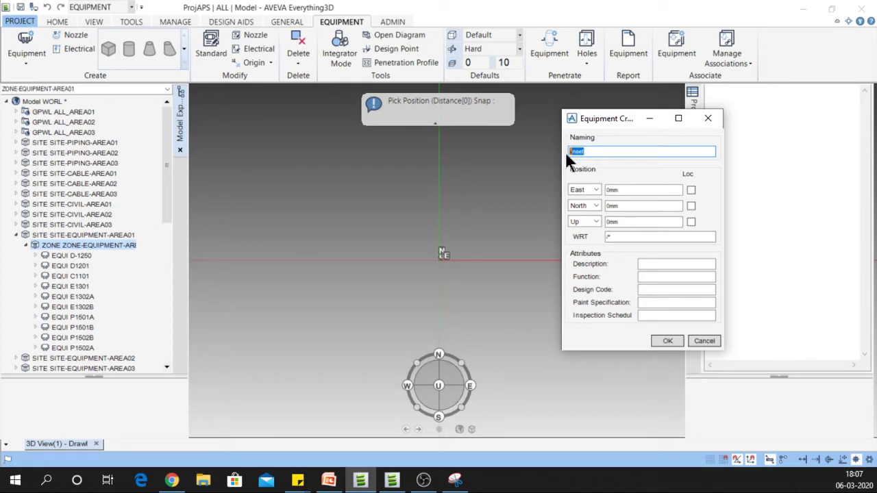
type("d-128")
key("BackSpace")
key("BackSpace")
key("BackSpace")
key("BackSpace")
key("BackSpace")
type("d")
type("126")
type("9")
key("Tab")
Step: Position the new equipment at East 5000 mm, North 5000 mm, Up 8000 mm and create it with blank attributes
left_click(622, 190)
double_click(622, 190)
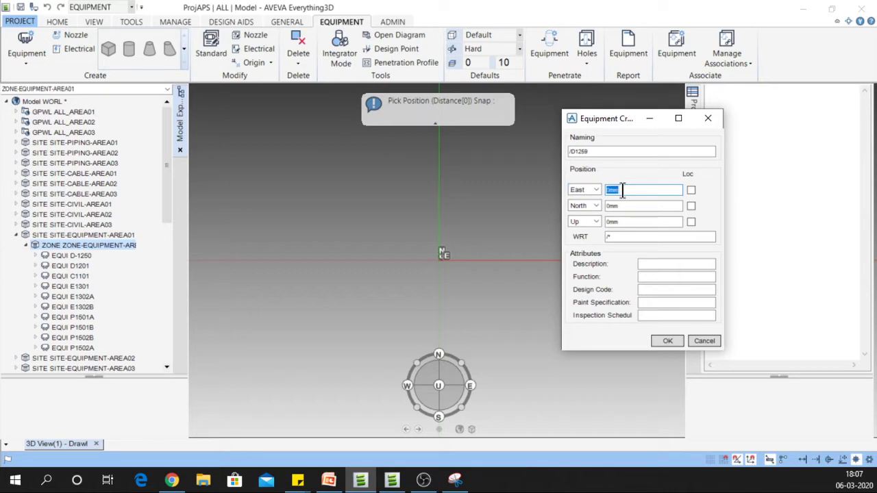
type("6")
type("000")
key("Tab")
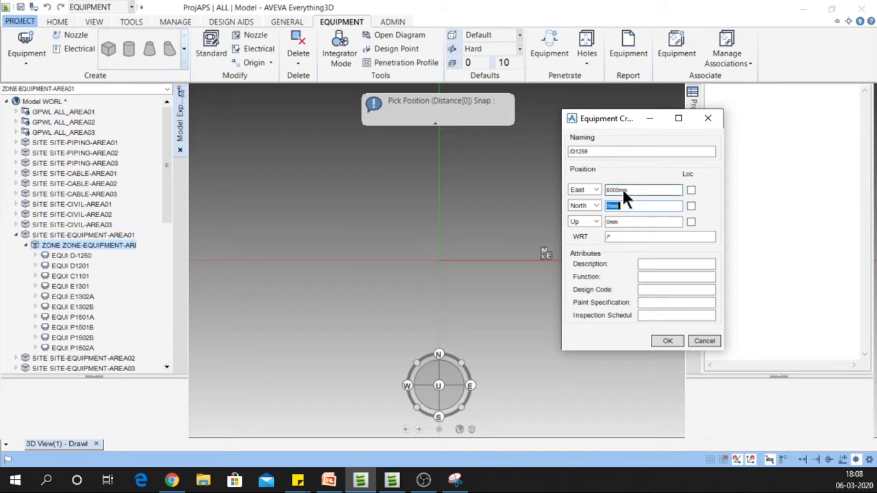
type("5000")
key("Tab")
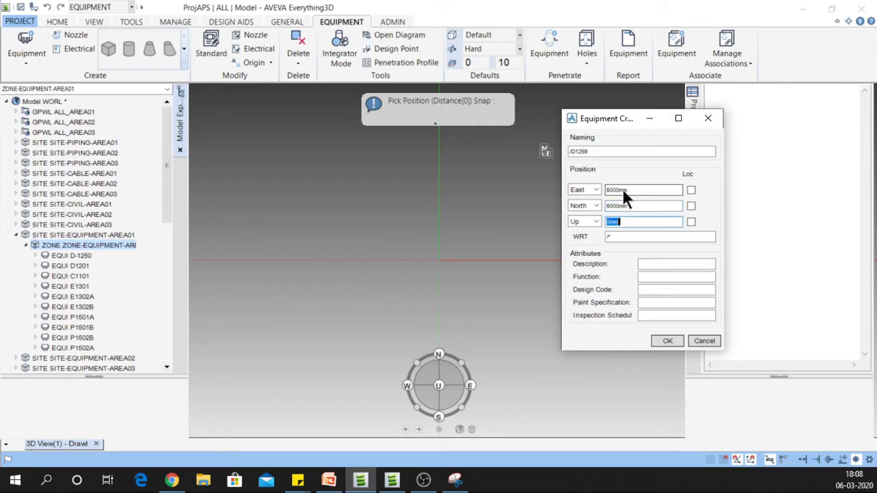
type("8000")
key("Tab")
left_click(652, 263)
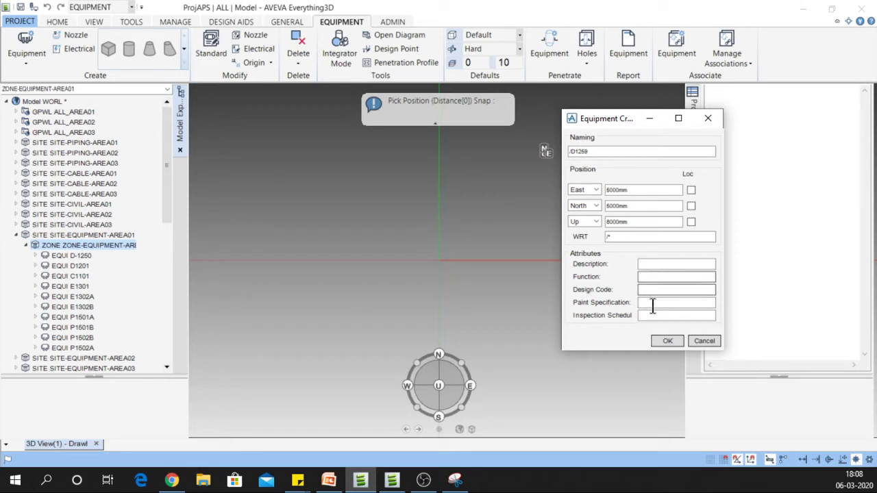
left_click(664, 341)
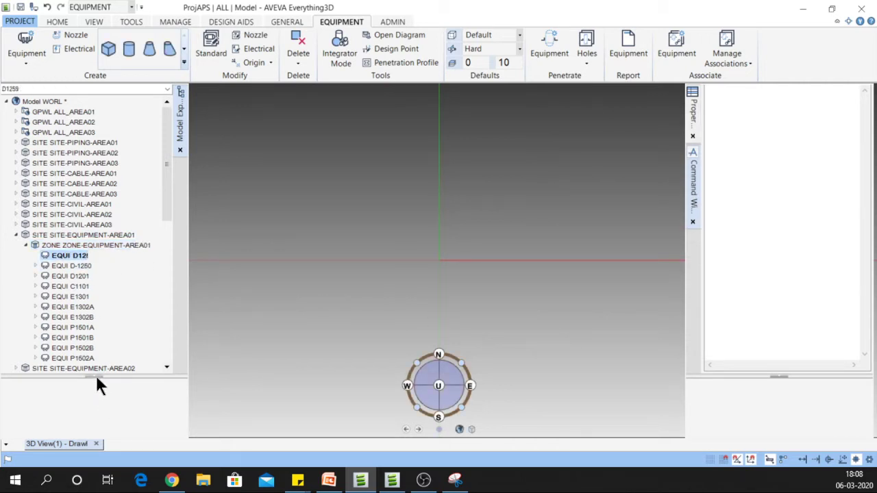
Step: Create a sub-equipment named D-1259-BODY under equipment D1259, keeping its position at the equipment origin
left_click(55, 256)
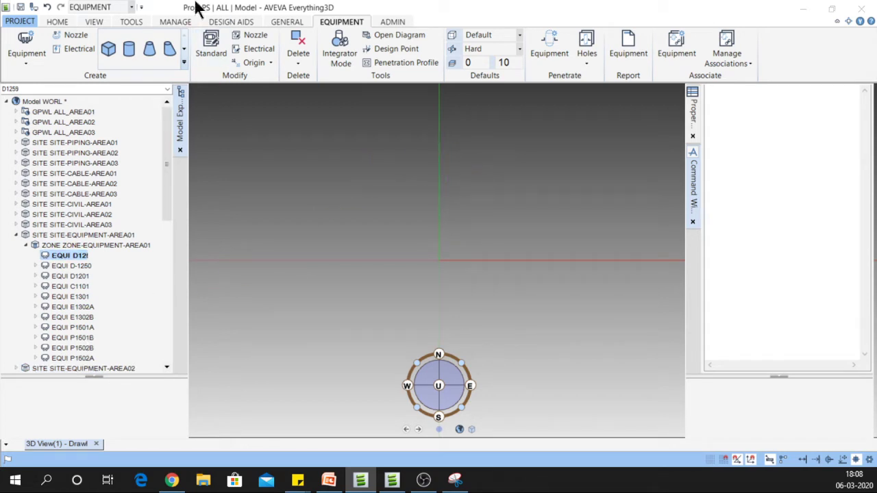
left_click(27, 66)
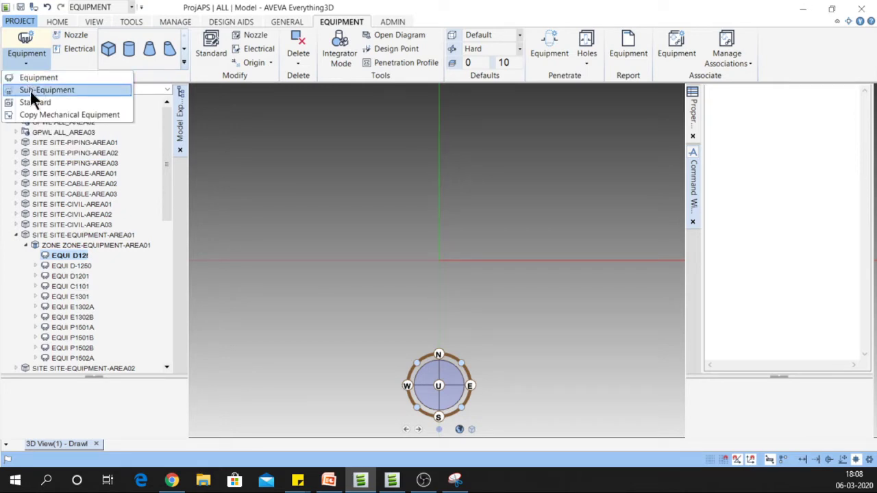
left_click(30, 91)
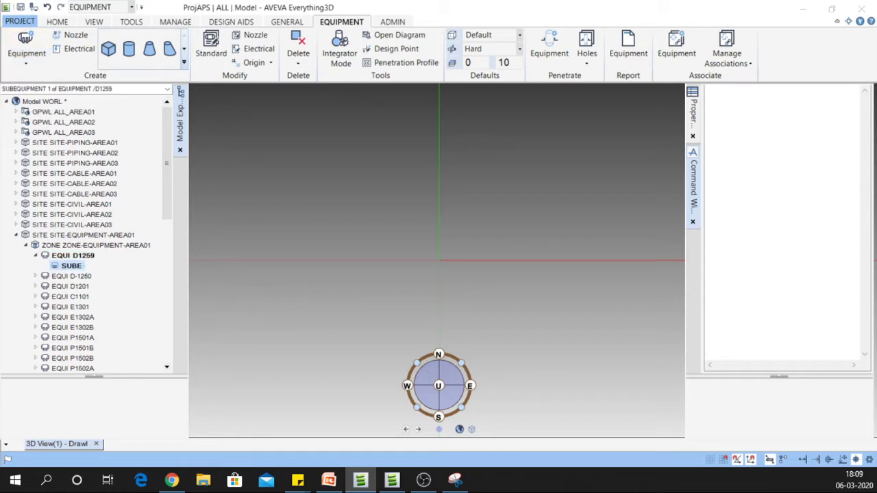
left_click_drag(26, 182, 382, 173)
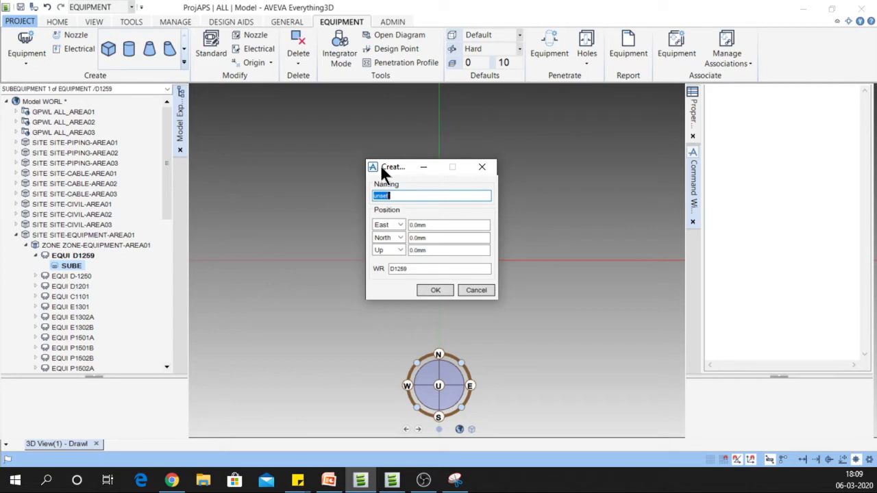
type("D-1259-BODY")
left_click_drag(416, 198, 336, 192)
left_click(336, 193)
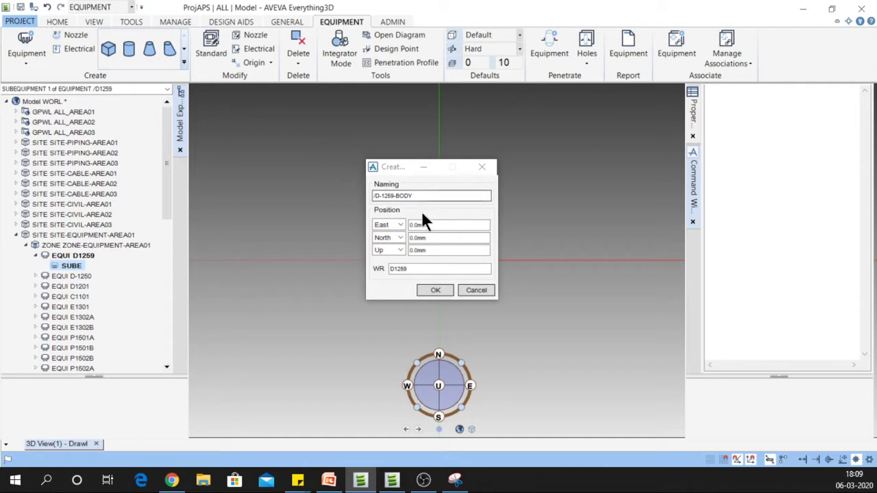
left_click(434, 291)
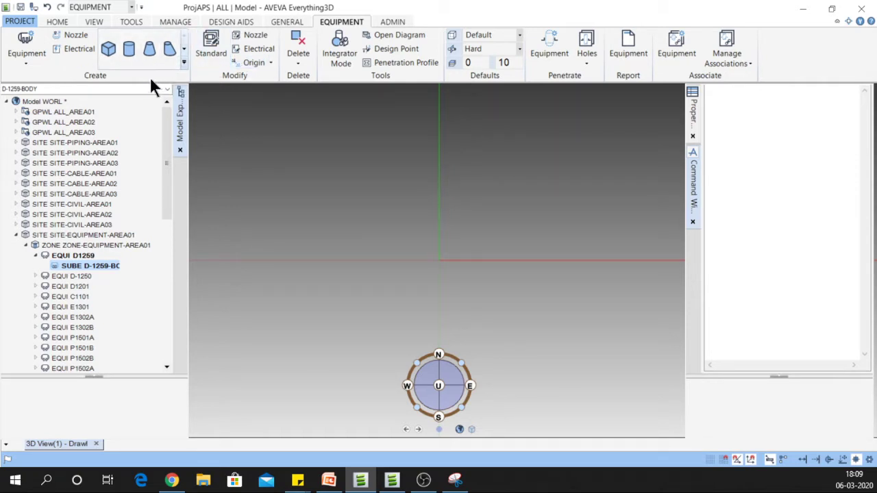
Step: Run the command SHOW !!GENPRIMITIVES to open the primitive creation form
left_click(735, 317)
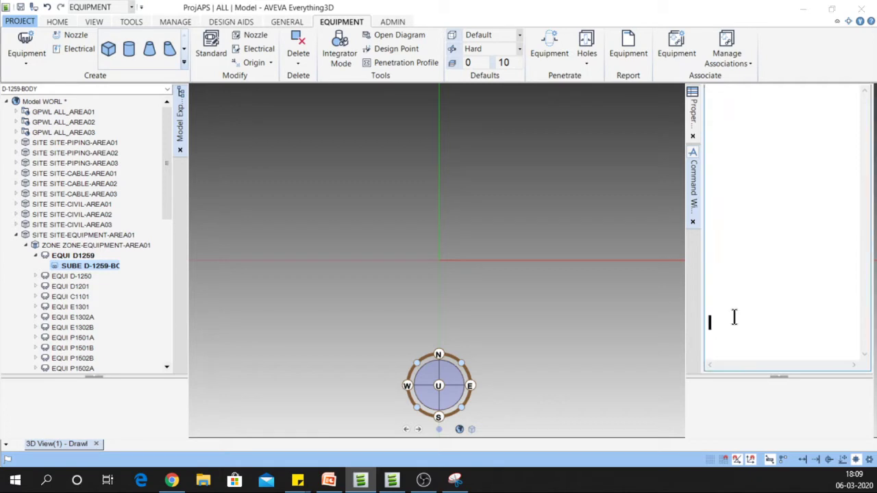
type("SHOW !!GENPR")
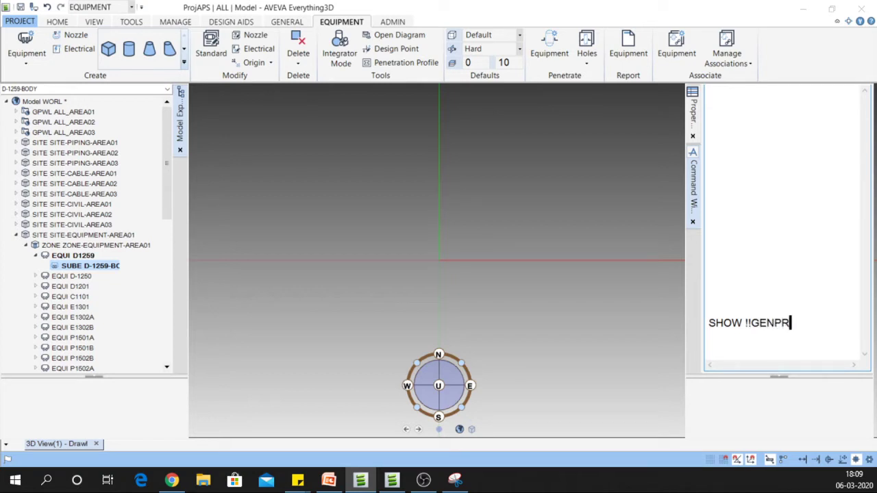
type("IMITIVES")
key("Return")
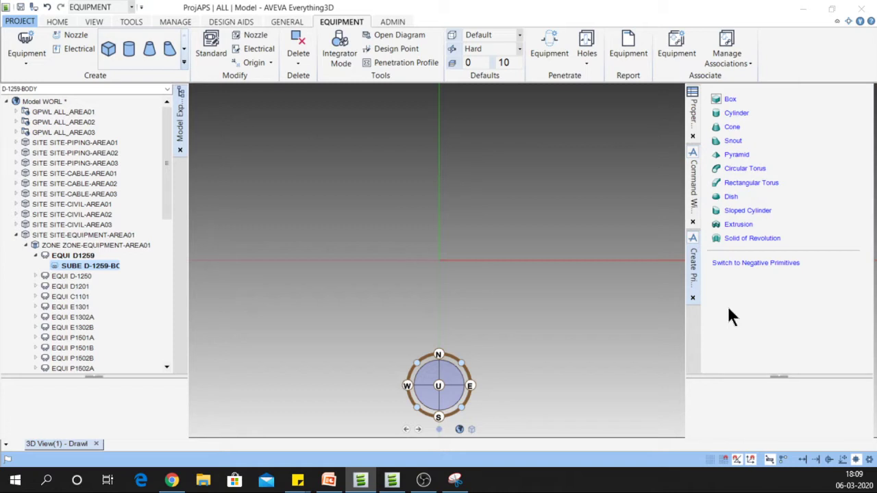
Step: Create a cylinder primitive in D-1259-BODY with a height of 8000 mm and a diameter of 2500 mm
left_click(737, 114)
double_click(757, 135)
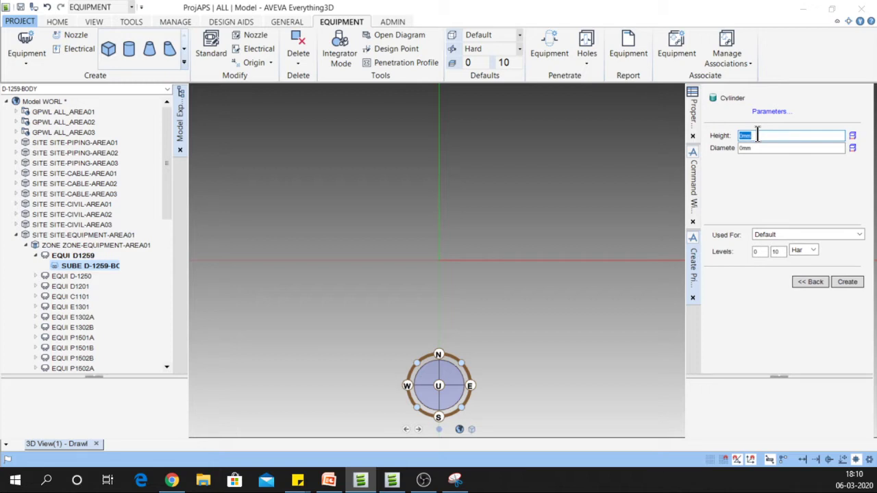
type("8000")
key("Tab")
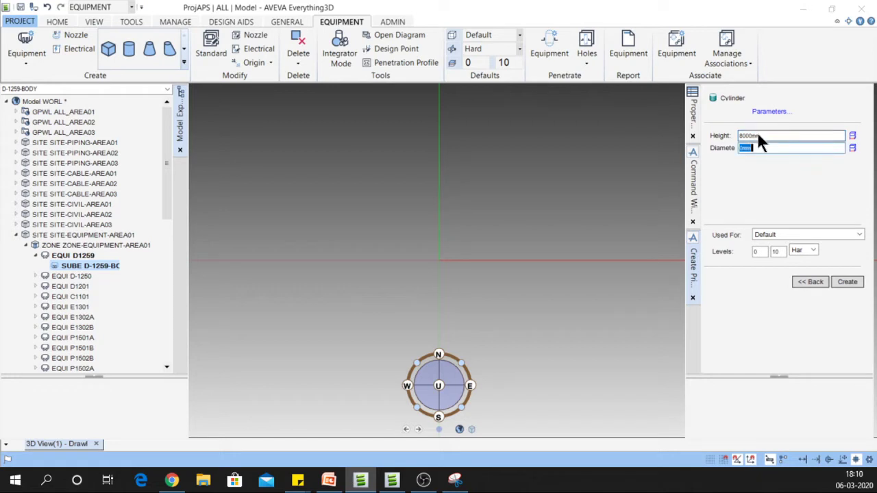
type("2500")
key("Tab")
left_click(848, 283)
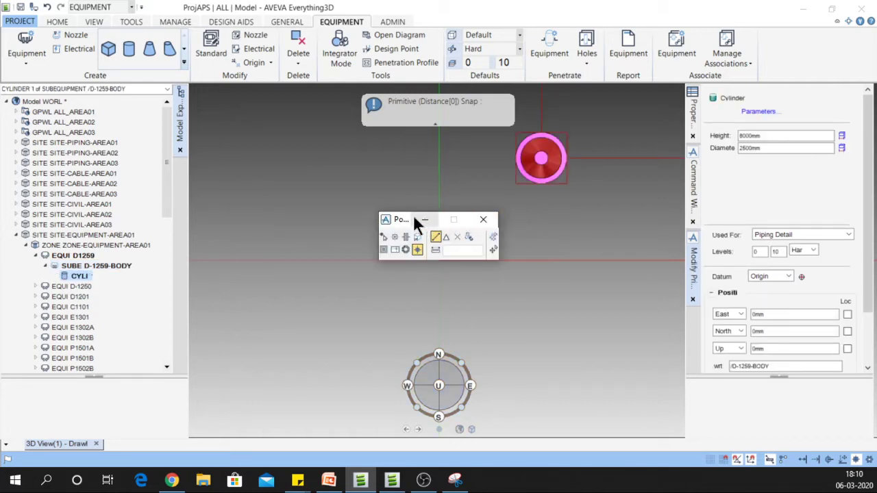
left_click_drag(402, 223, 322, 152)
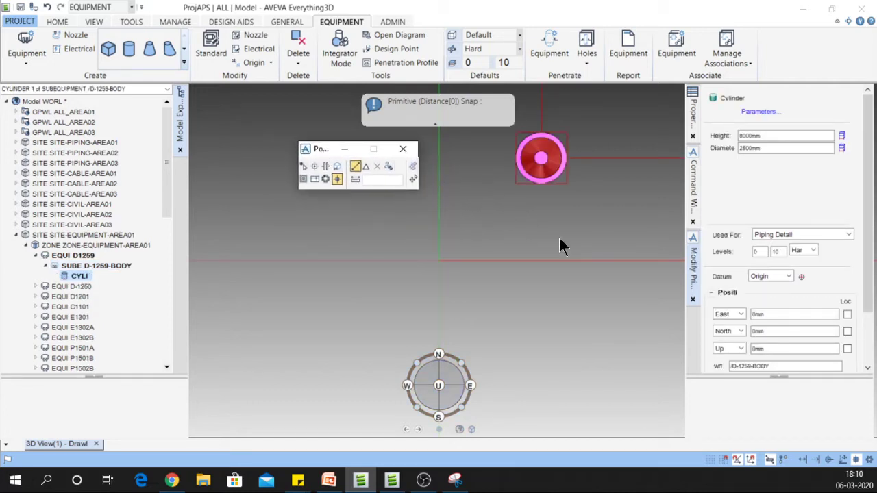
Step: Rotate the cylinder primitive 90 degrees about Y
middle_click_drag(559, 237, 596, 103)
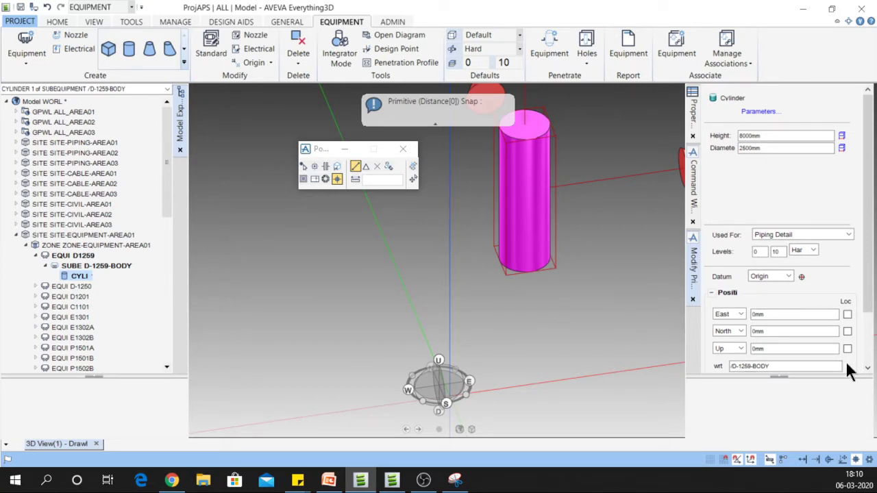
left_click_drag(865, 315, 869, 341)
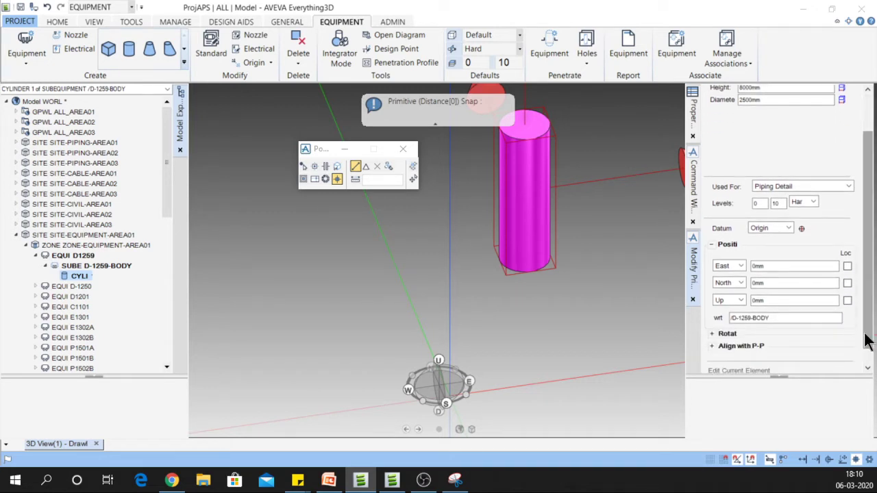
left_click(711, 334)
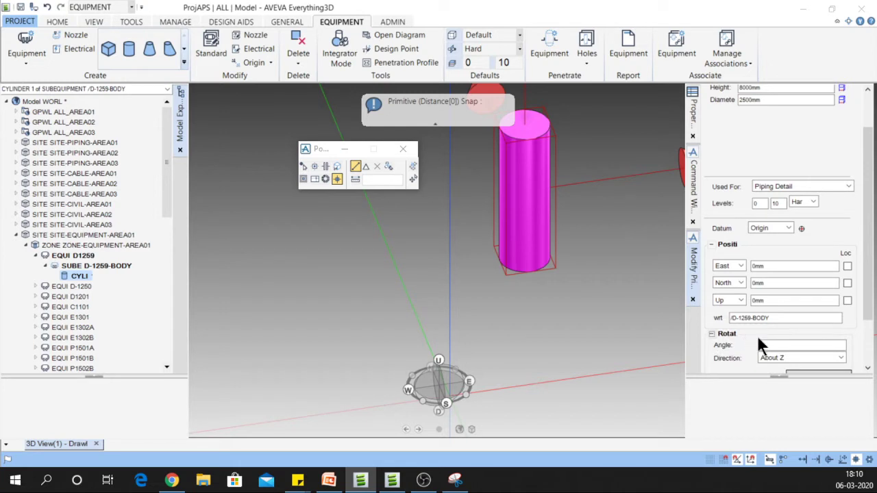
left_click(795, 346)
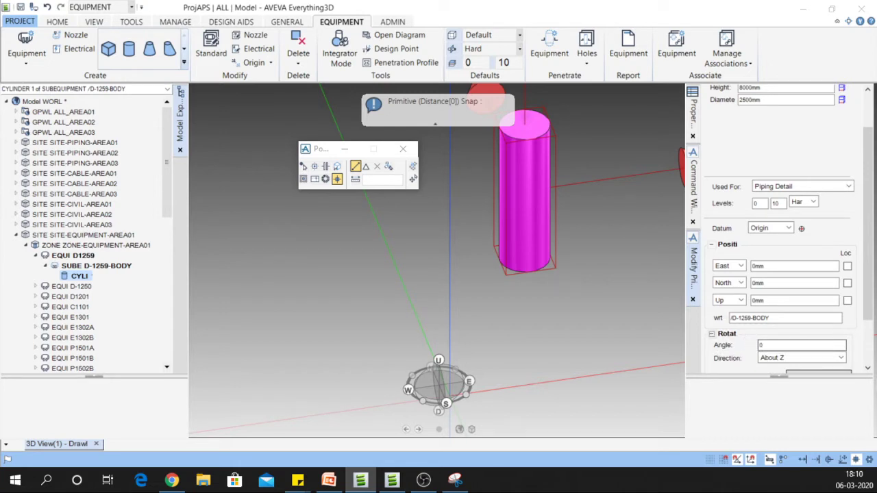
double_click(792, 347)
type("90")
key("Tab")
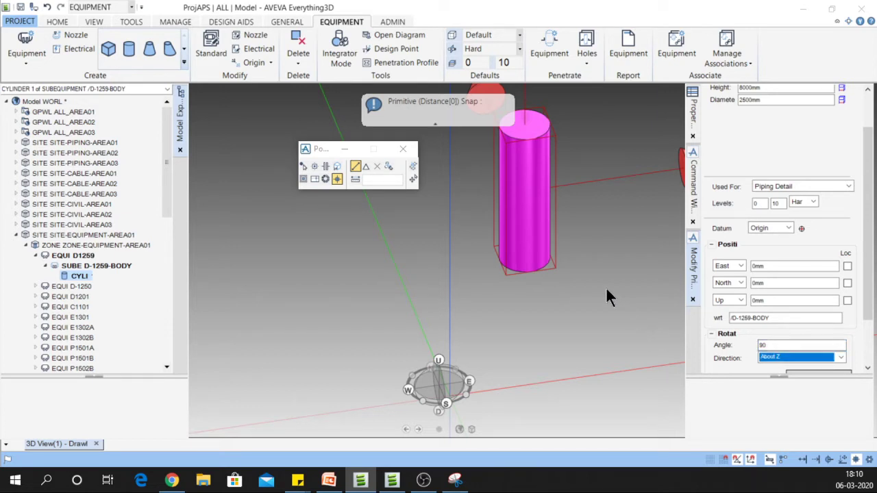
scroll(606, 291, "down", 2)
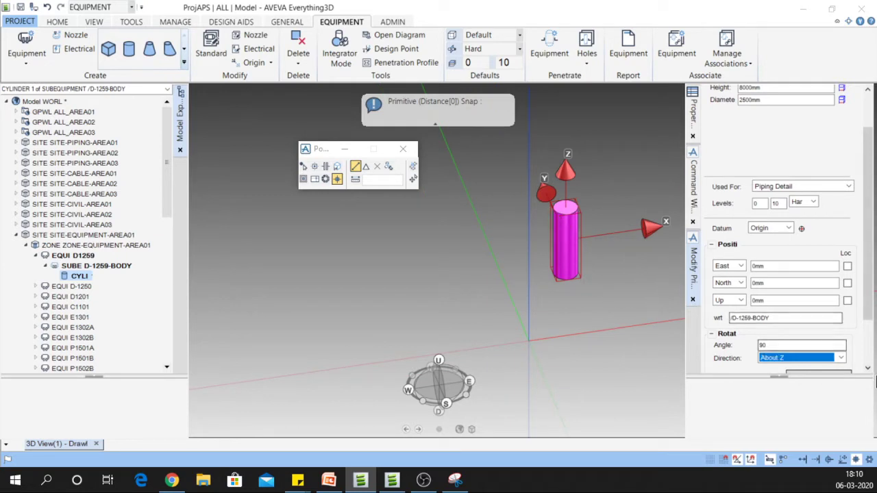
left_click(810, 358)
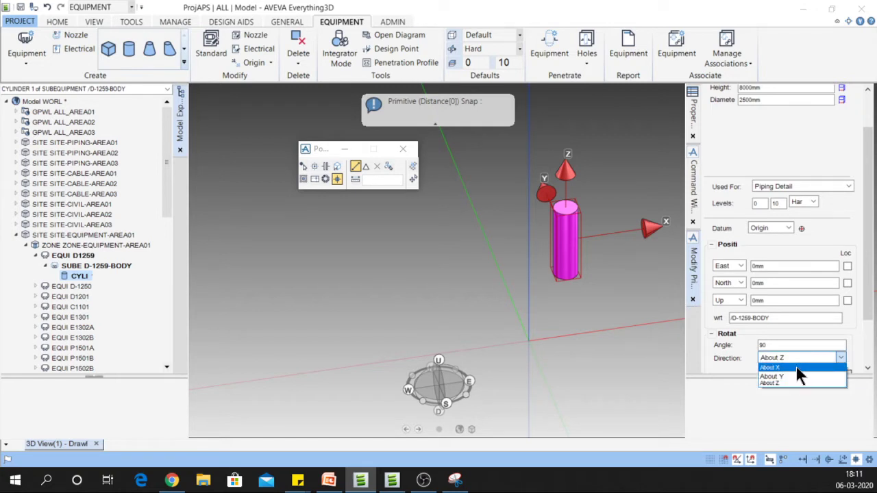
left_click(796, 375)
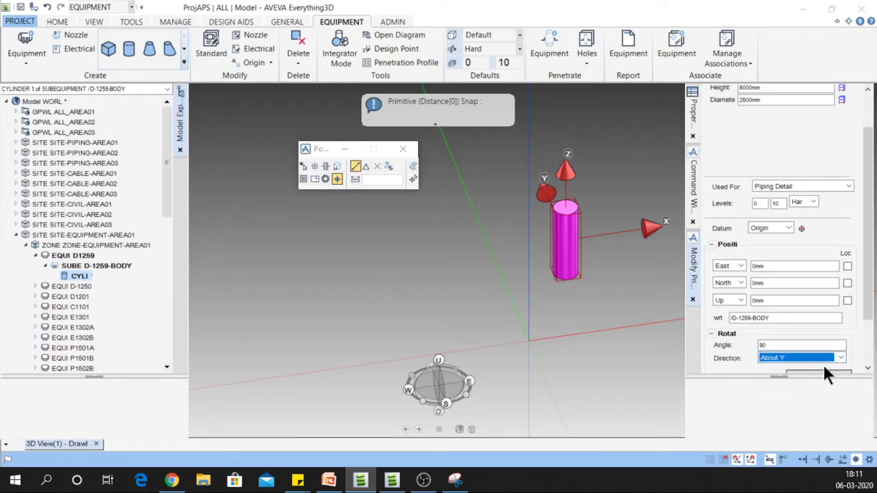
scroll(868, 313, "down", 3)
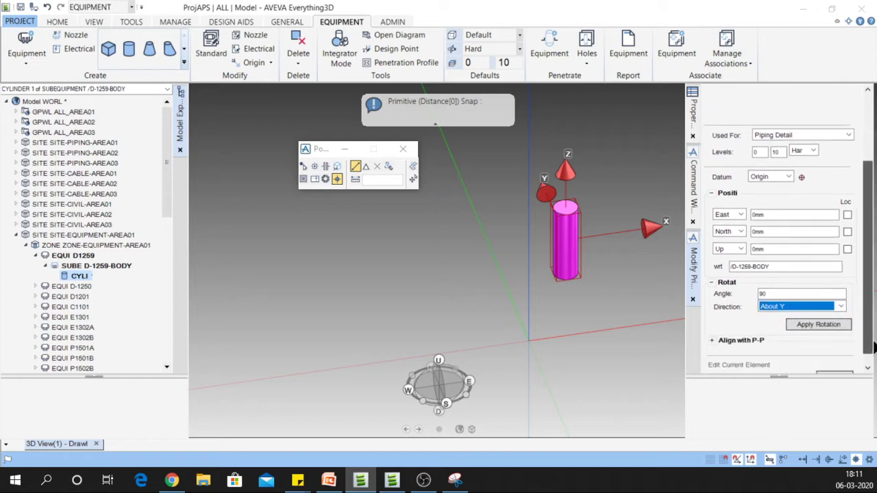
left_click(826, 322)
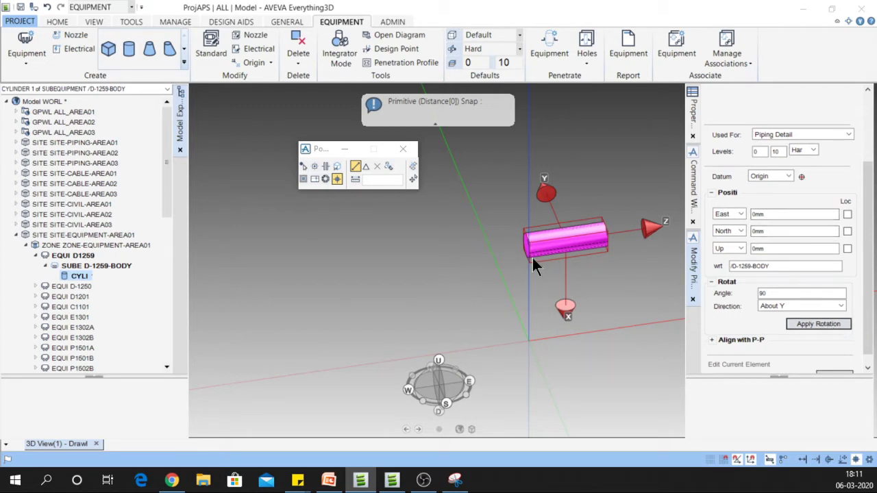
scroll(868, 326, "down", 1)
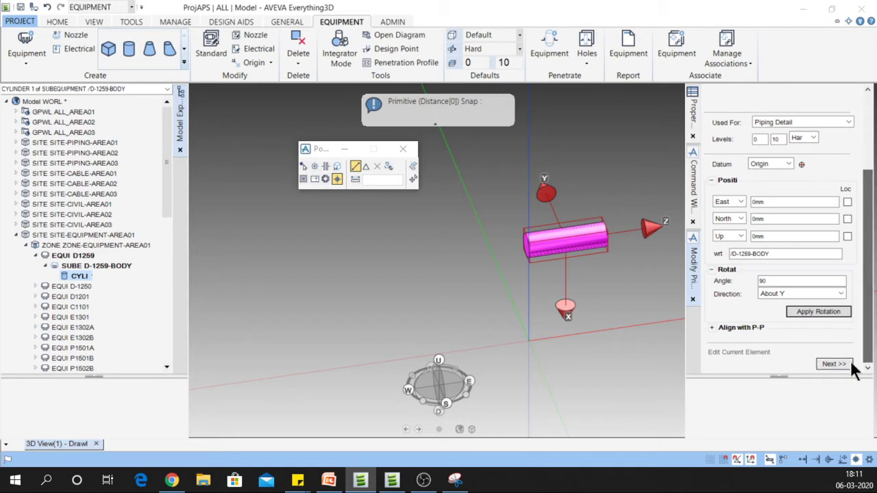
Step: Start a new dish primitive in D-1259-BODY with a diameter of 2500 mm and a radius of 200 mm
left_click(847, 366)
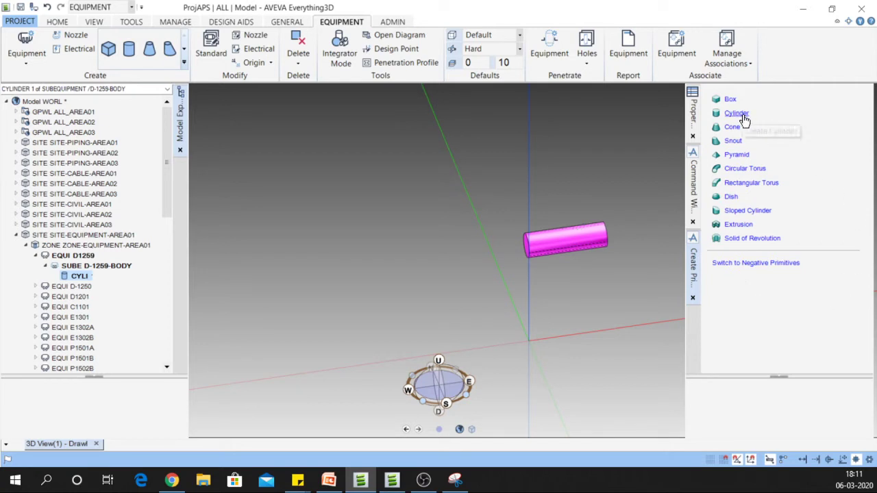
left_click(737, 198)
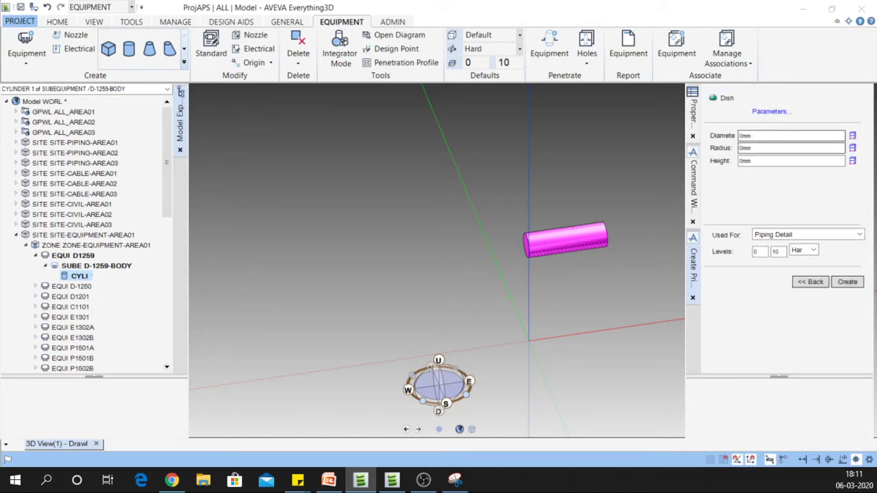
double_click(754, 135)
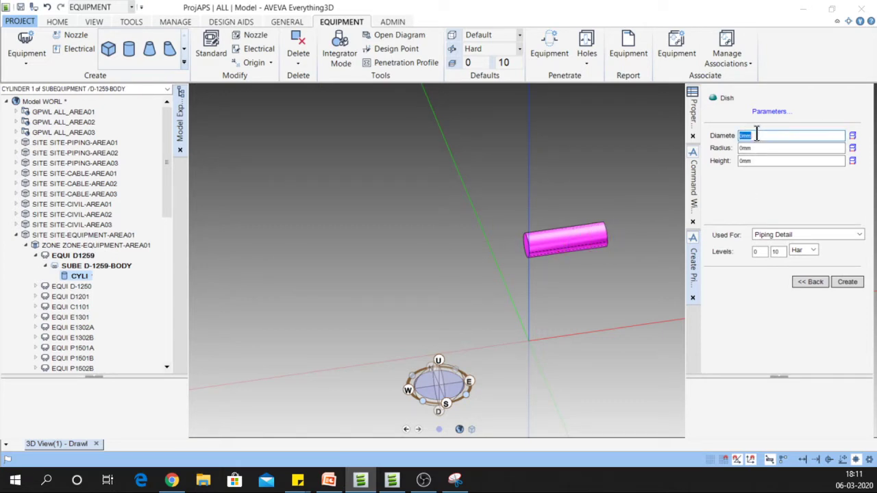
type("2500")
key("Tab")
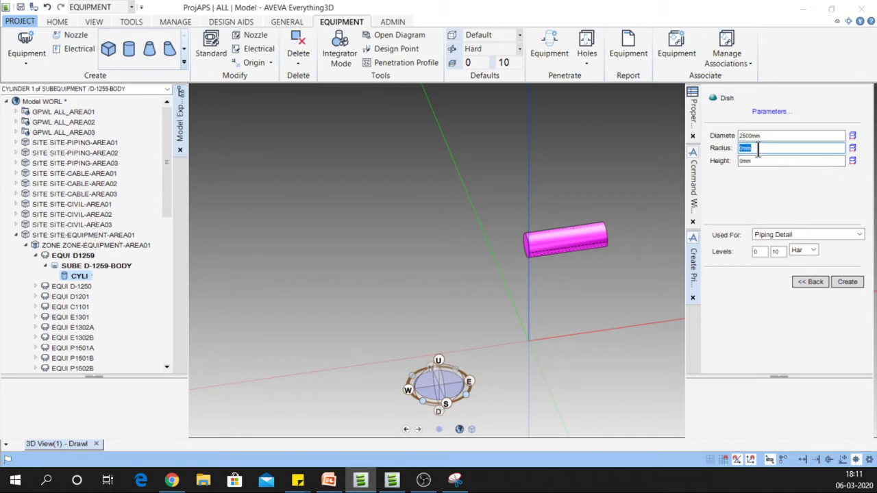
key("BackSpace")
type("200")
key("Tab")
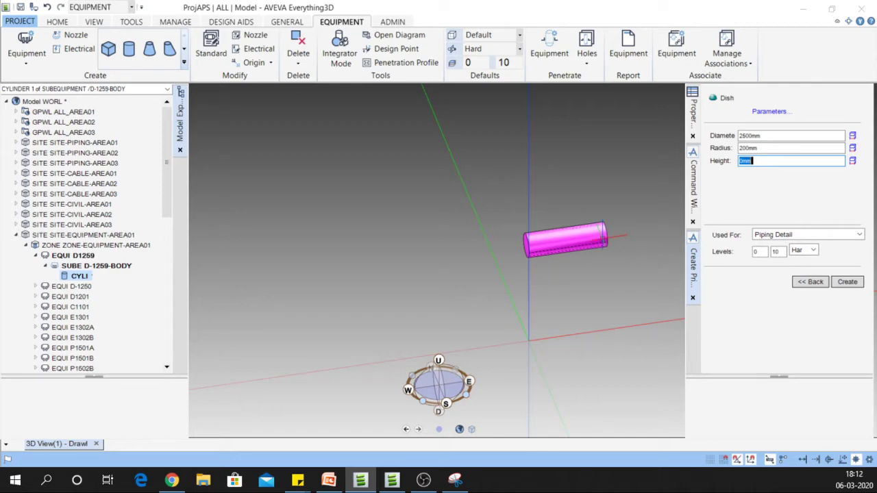
Step: Open Calculator, divide the dish diameter of 2500 by 4 to work out its height, and return to the model
left_click(26, 485)
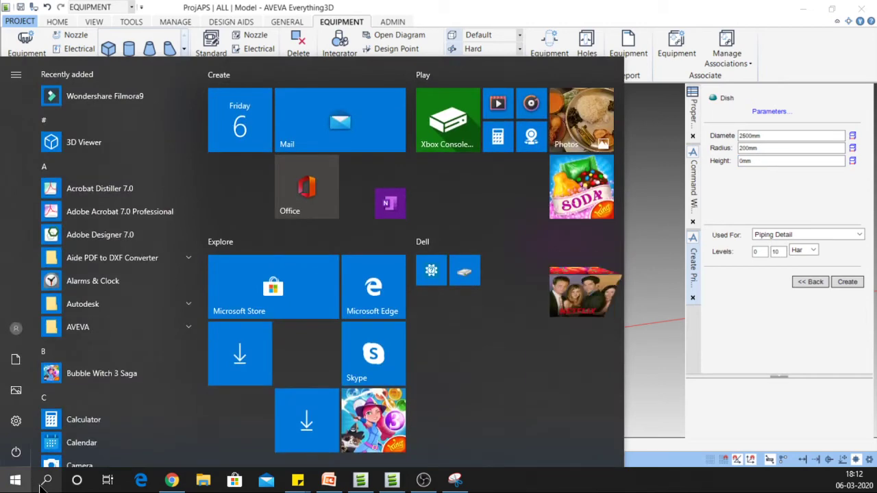
left_click(46, 484)
type("CA")
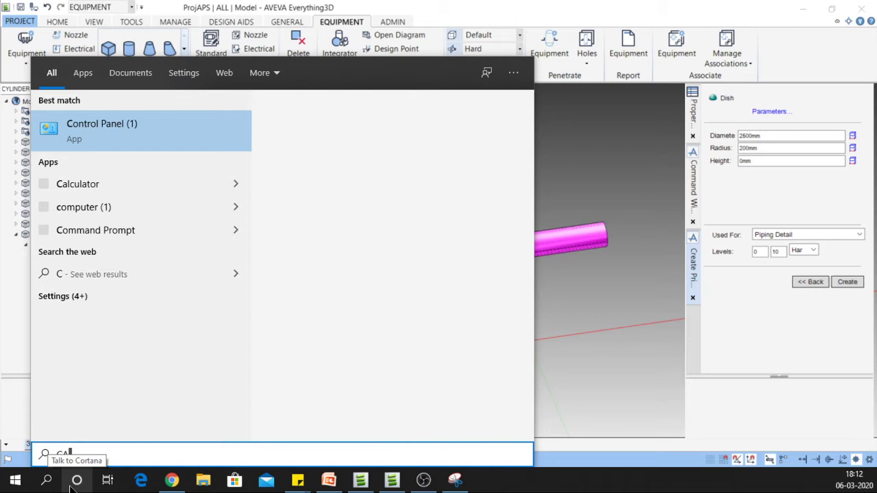
left_click(78, 184)
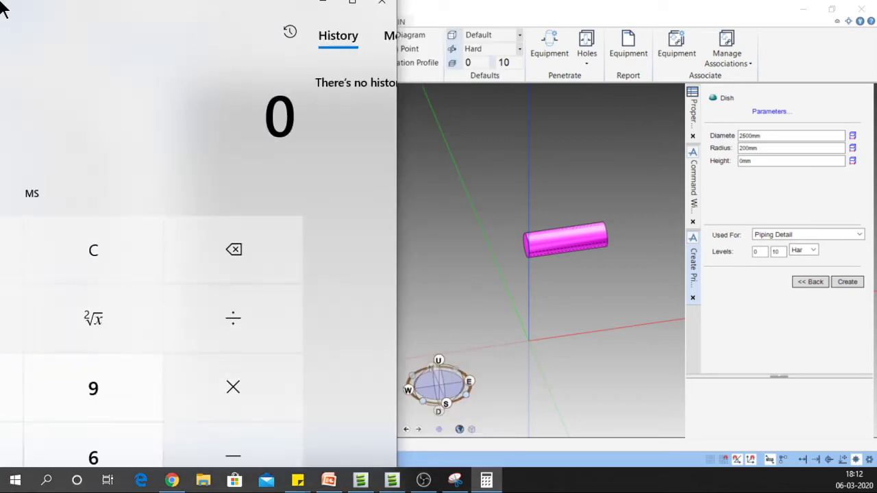
left_click_drag(123, 10, 348, 2)
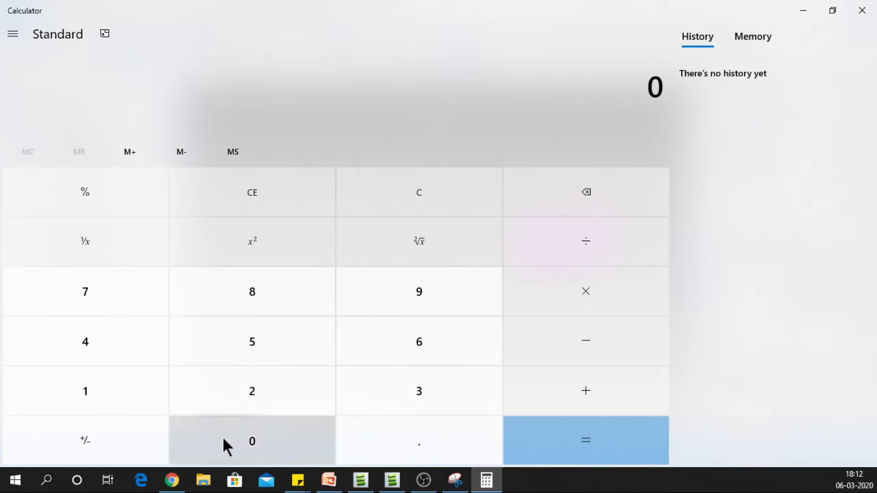
left_click(238, 408)
left_click(239, 338)
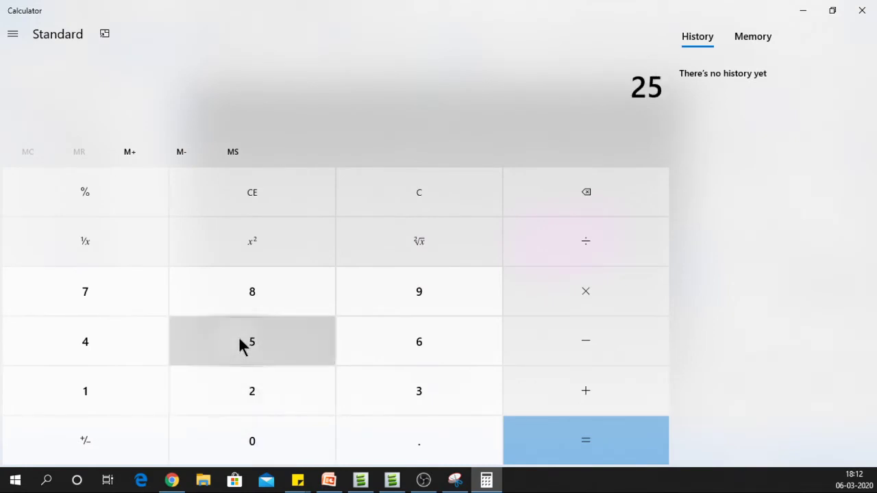
double_click(255, 443)
left_click(586, 252)
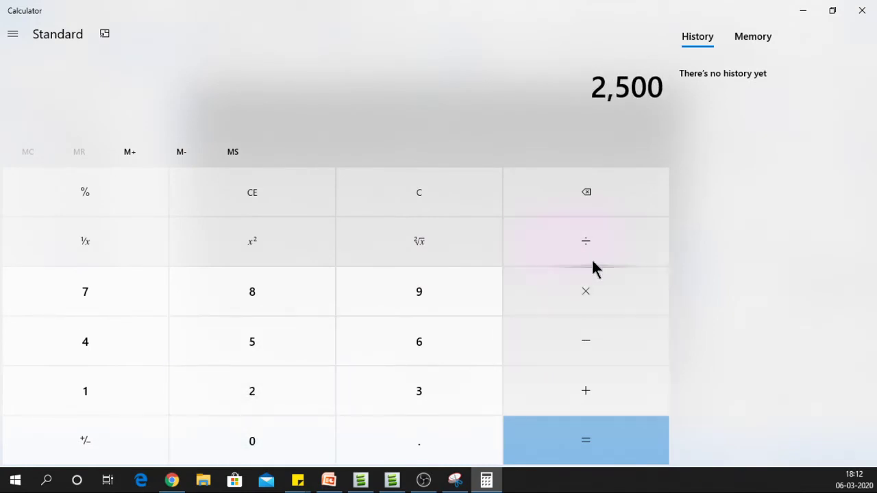
left_click(124, 336)
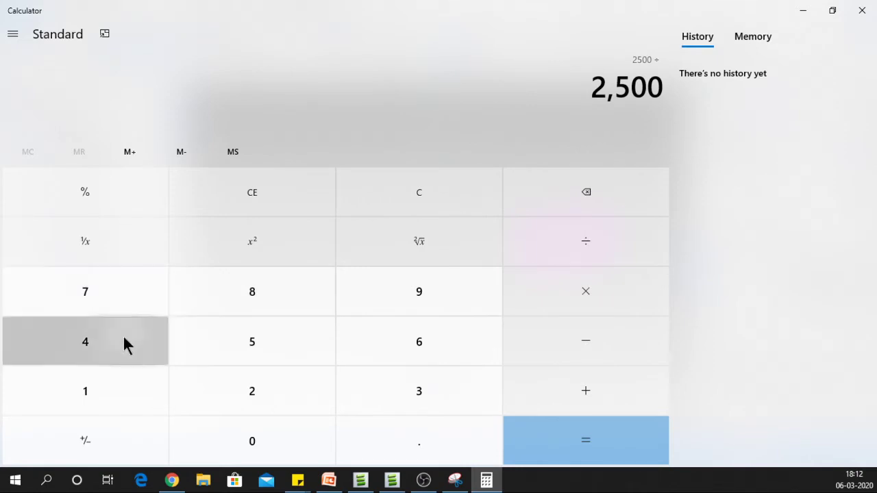
left_click(616, 456)
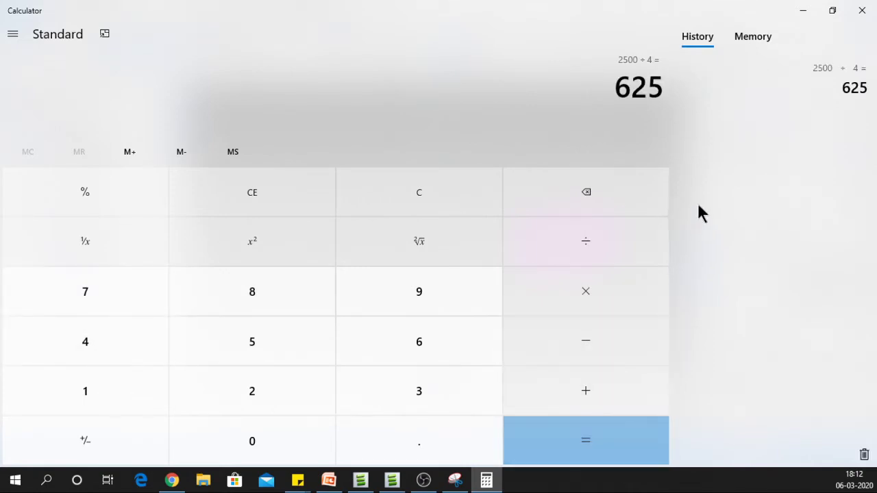
left_click(805, 9)
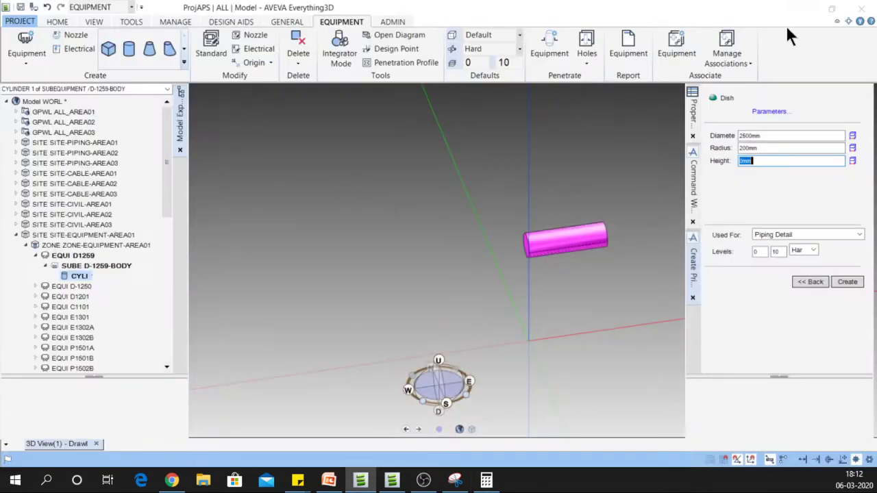
Step: Set the dish height to 625 mm and create the primitive
double_click(778, 162)
type("625")
key("Return")
left_click(848, 282)
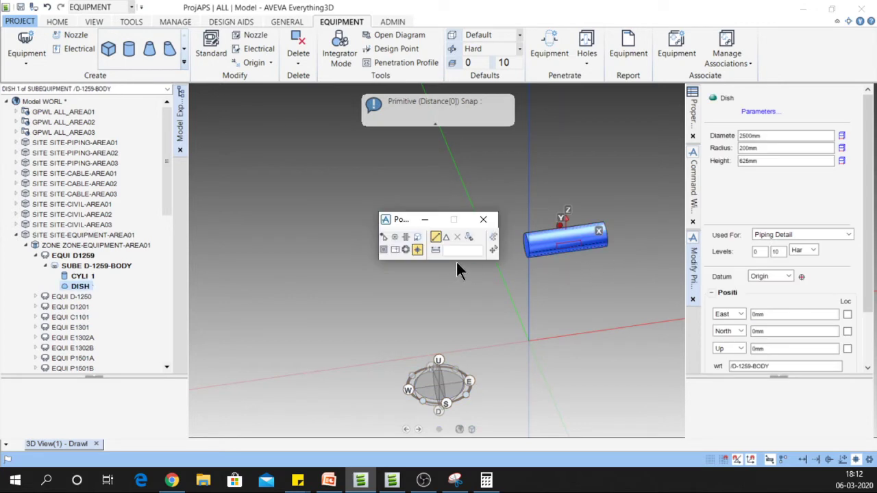
Step: Move the positioning window clear of the model and switch the 3D view to wireframe to expose the dish inside the cylinder
middle_click_drag(587, 241, 424, 233)
left_click_drag(406, 220, 560, 166)
scroll(430, 263, "up", 3)
scroll(431, 263, "up", 3)
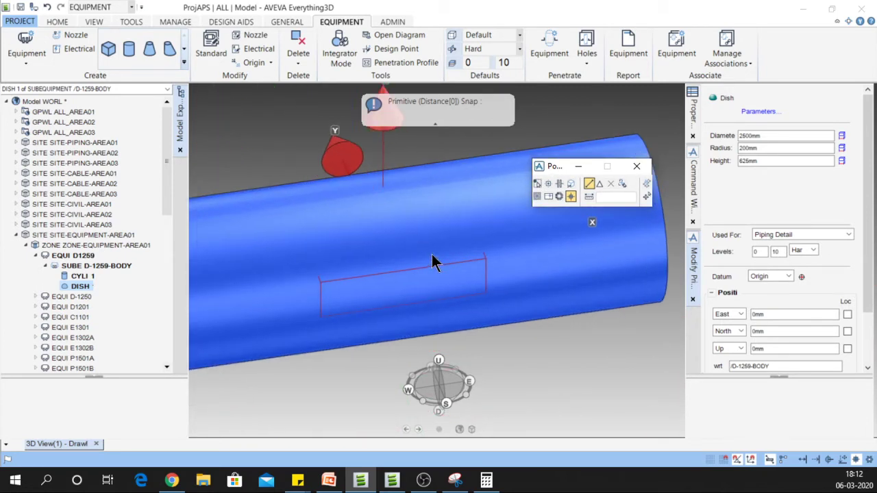
key("F8")
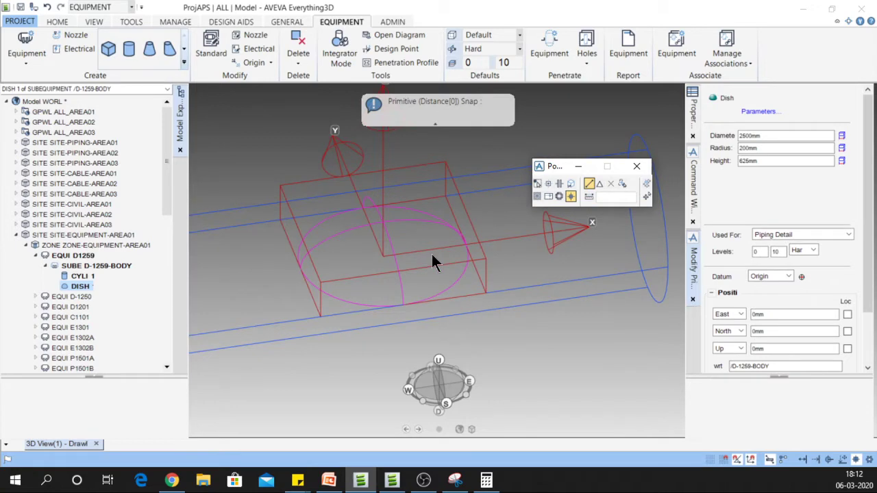
middle_click_drag(432, 254, 419, 237)
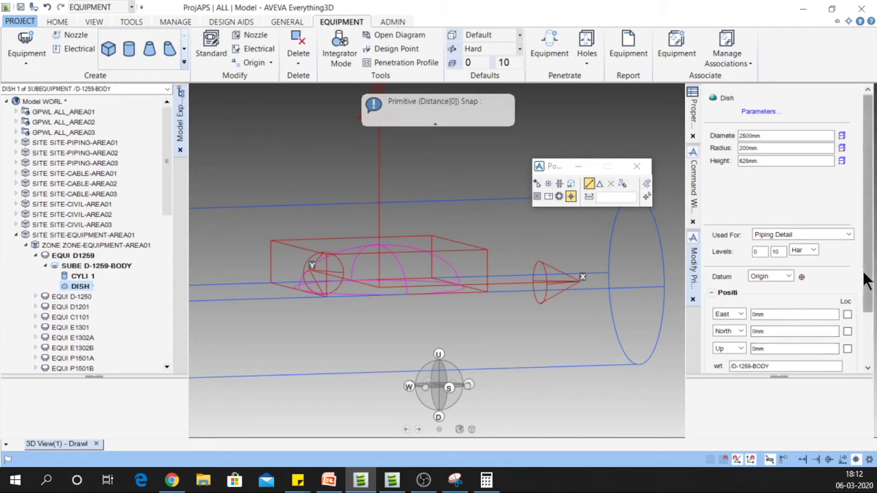
Step: Rotate the dish primitive 90 degrees about Y
scroll(864, 283, "down", 3)
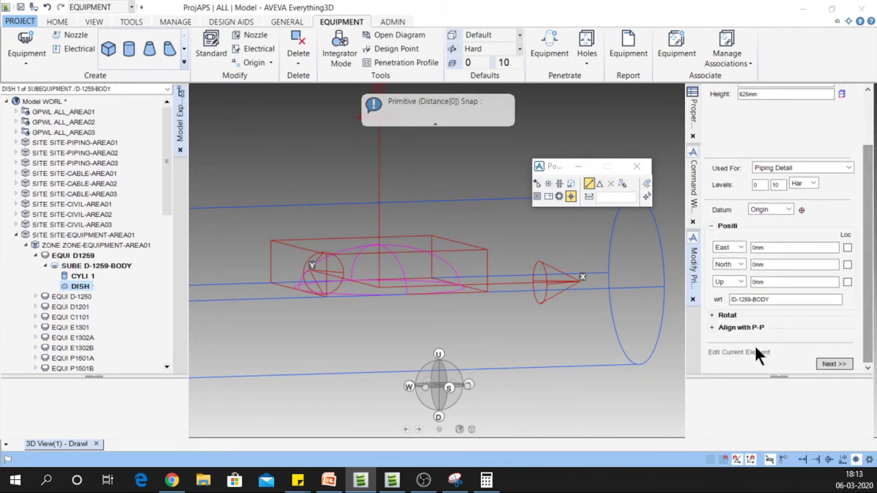
left_click(712, 316)
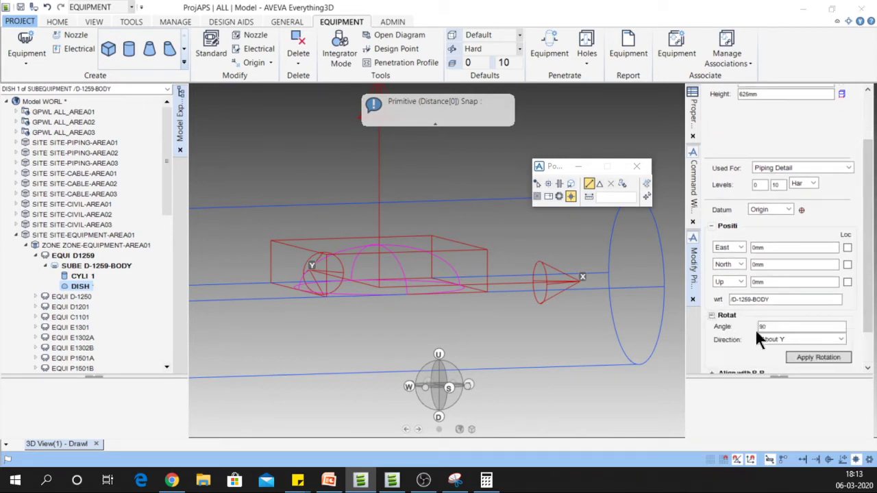
left_click(805, 356)
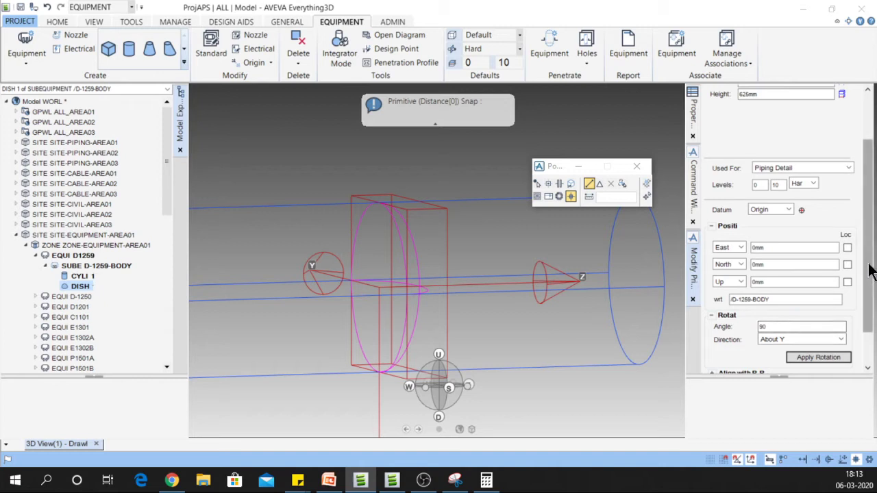
Step: Align the dish with the P-point at the centre of the cylinder's east end face
left_click_drag(869, 302, 869, 329)
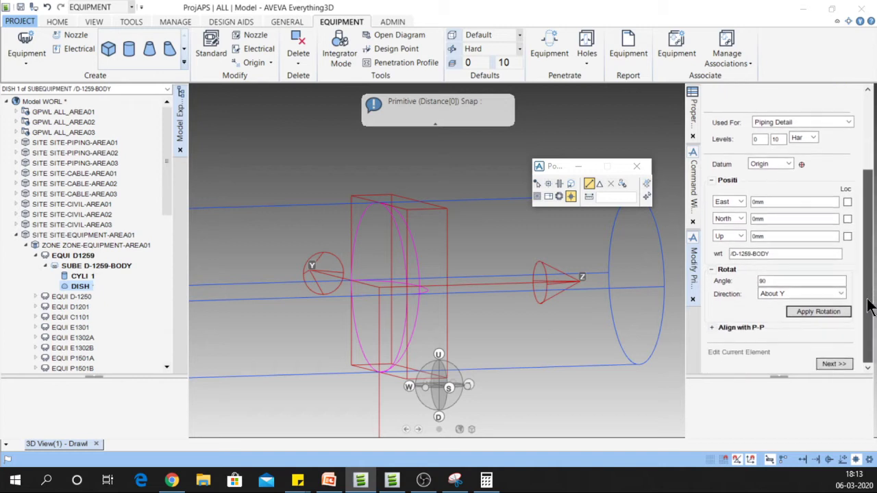
left_click(712, 327)
left_click(816, 339)
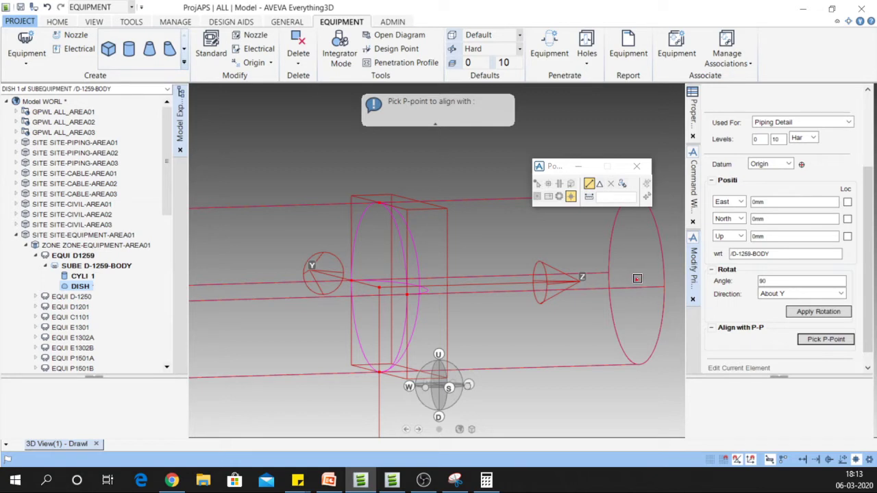
left_click(636, 280)
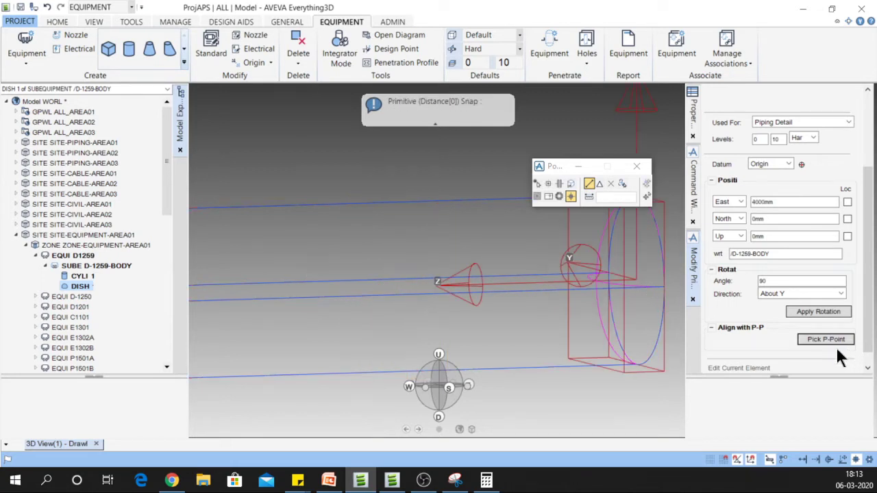
Step: Rotate the dish about Y in 90-degree increments until it bulges outward from the cylinder's east end, and complete the primitive edit
middle_click_drag(479, 301, 519, 300)
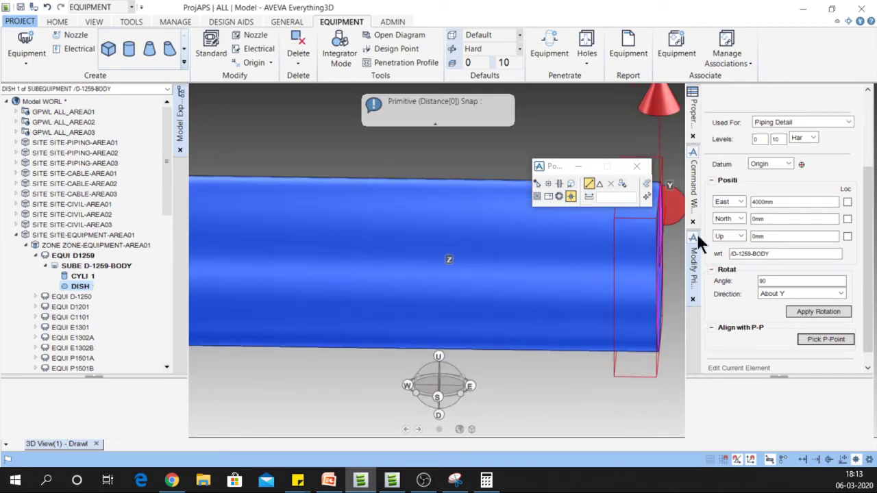
left_click(807, 312)
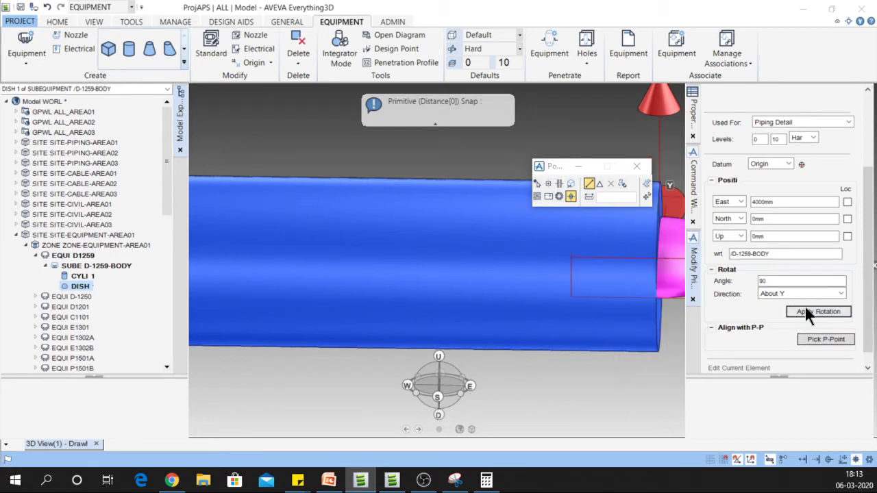
scroll(624, 261, "down", 2)
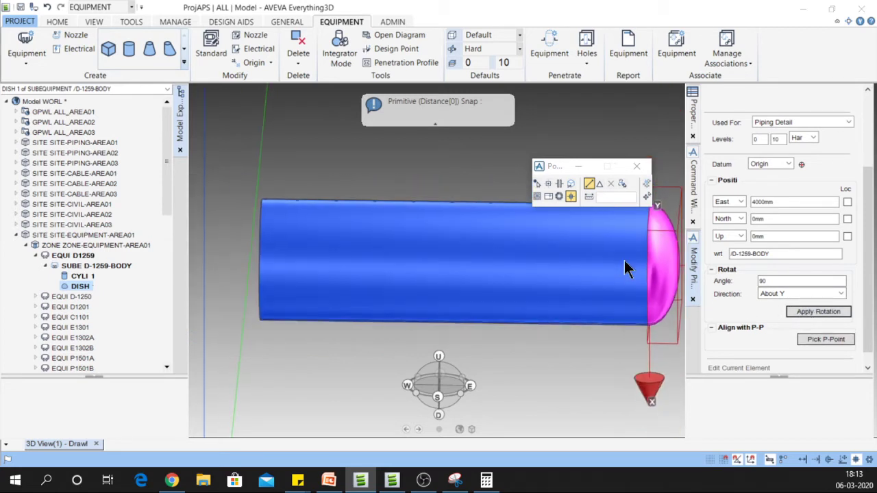
scroll(625, 261, "down", 1)
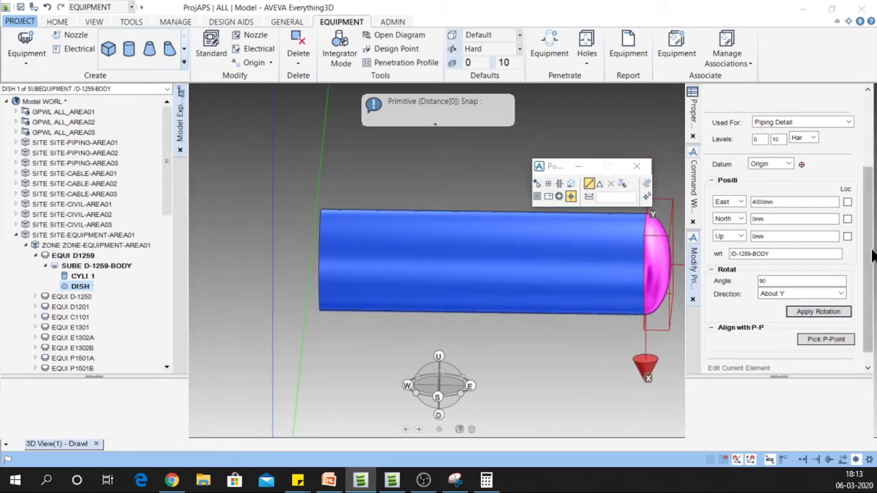
scroll(819, 352, "down", 1)
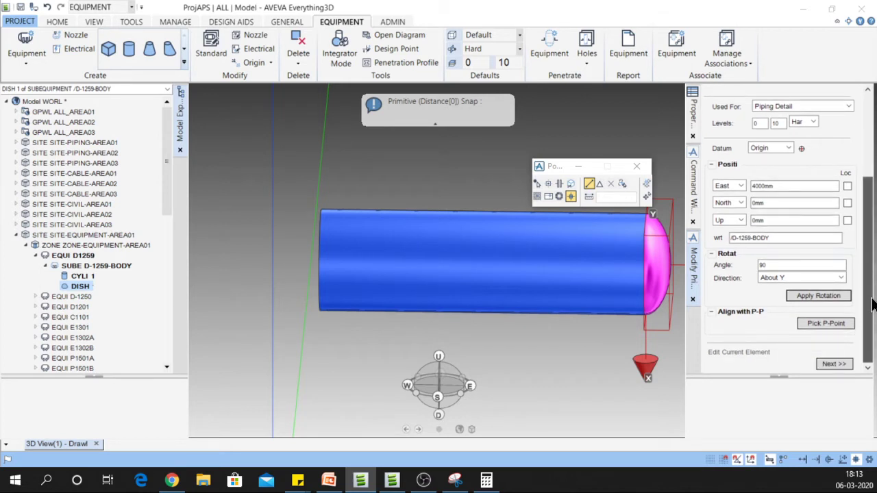
left_click(836, 360)
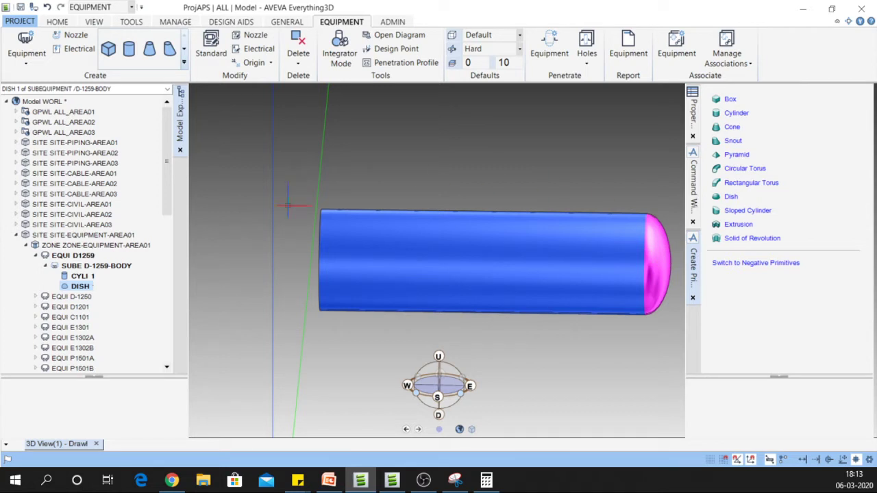
Step: Start a mirror copy of the dish and snap the mirror plane to the cylinder element
left_click(43, 20)
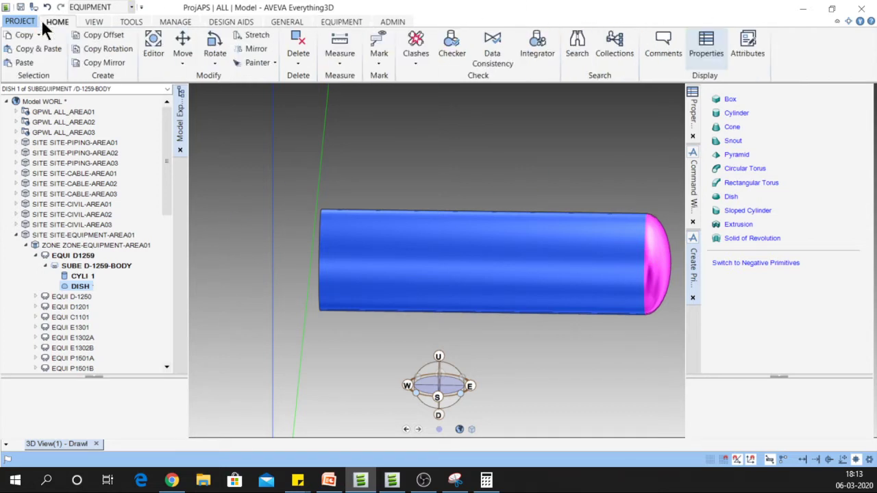
left_click(106, 61)
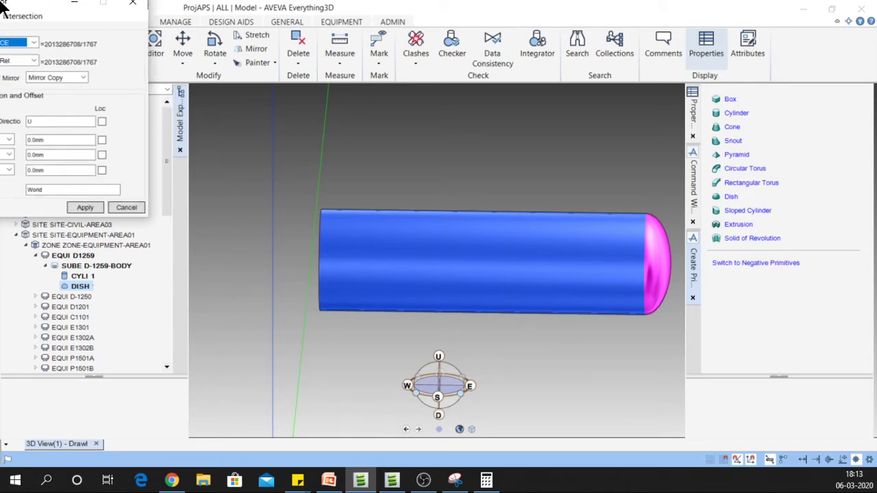
left_click_drag(17, 5, 584, 67)
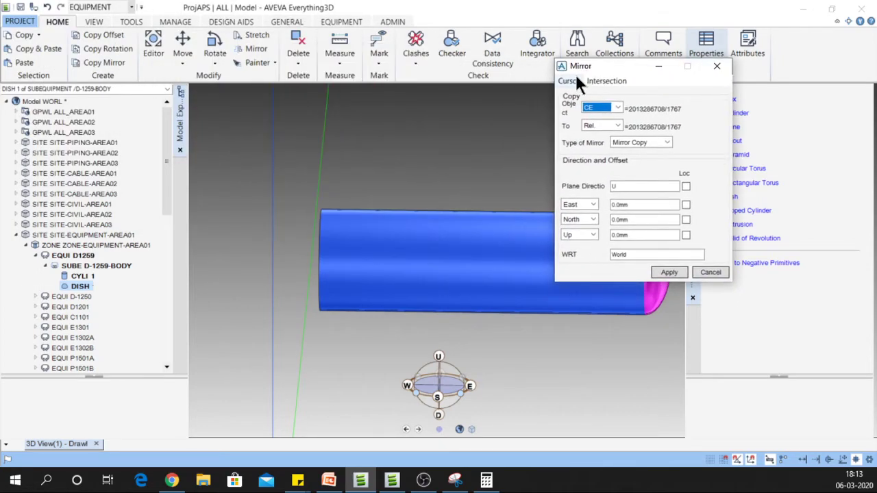
left_click(570, 79)
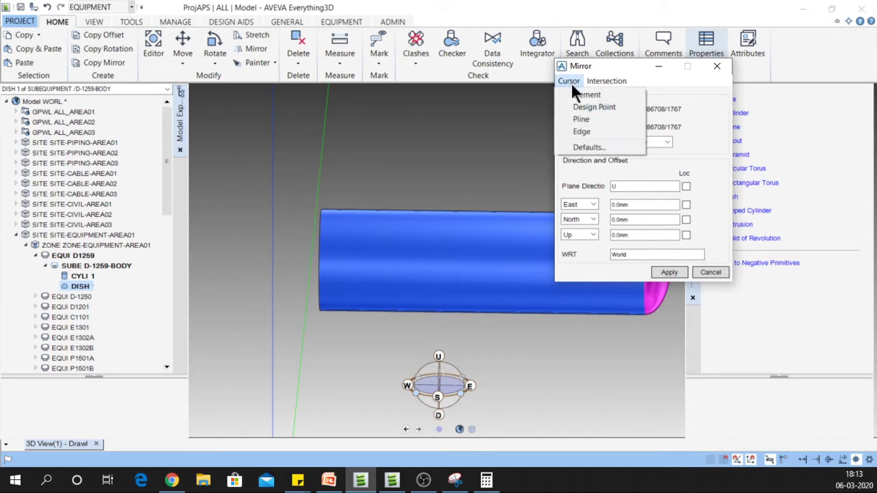
left_click(579, 95)
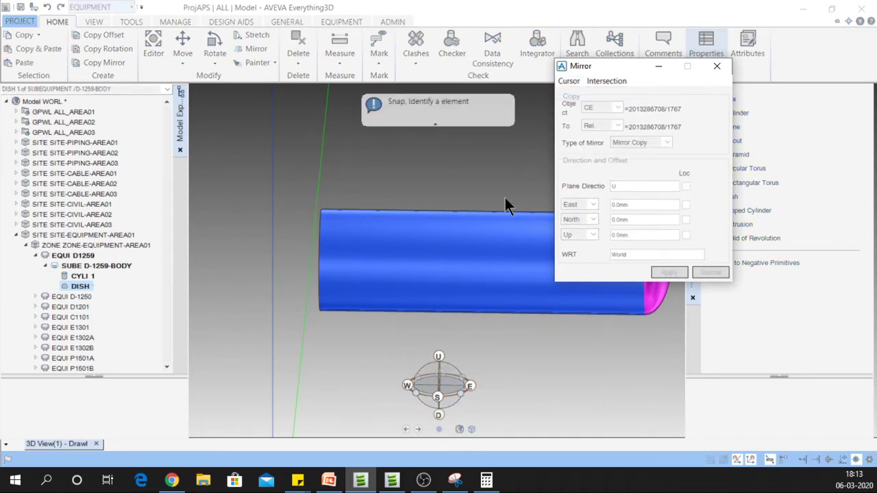
left_click(489, 293)
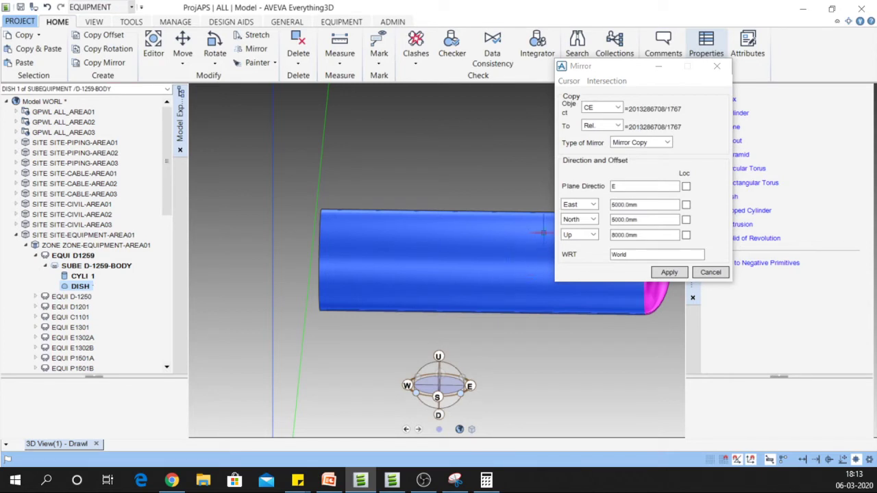
Step: Preview the mirror plane in wireframe with direction N, and set the plane direction back to E
left_click(478, 269)
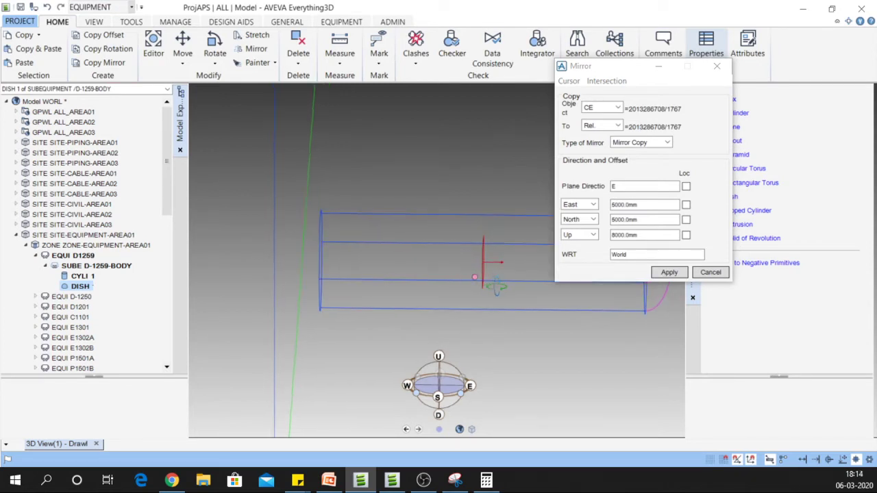
middle_click_drag(496, 287, 520, 294)
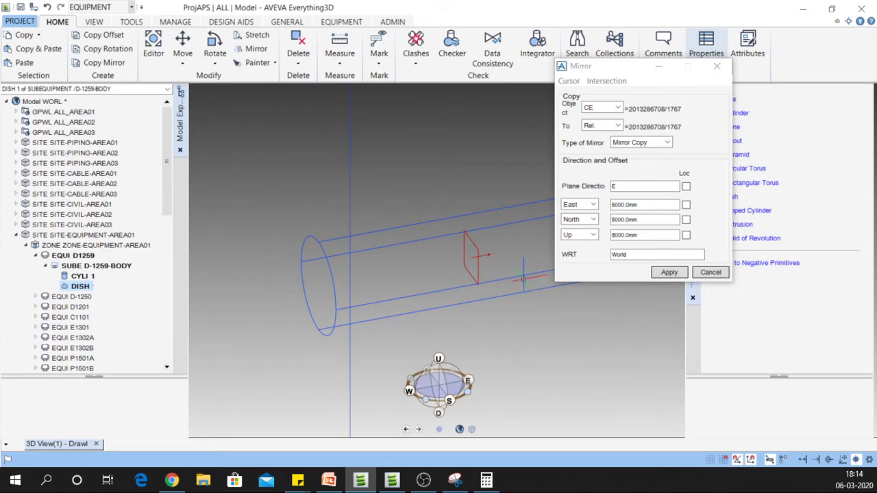
left_click_drag(635, 185, 596, 193)
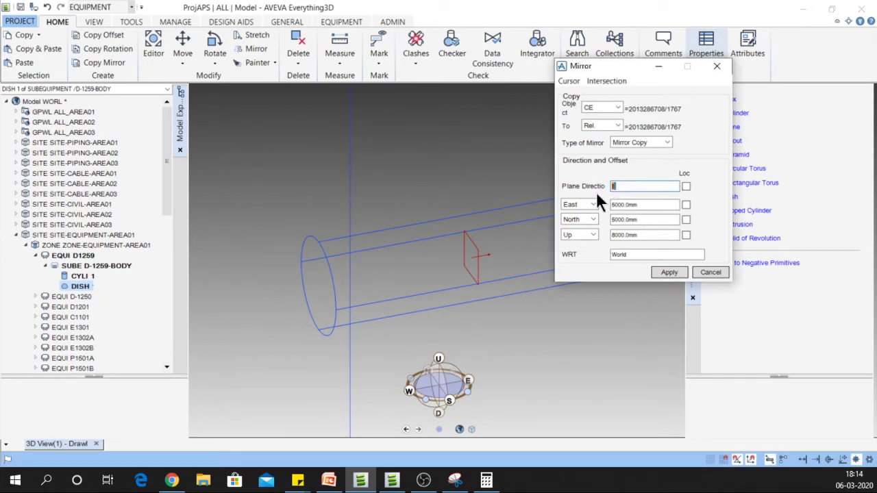
type("N")
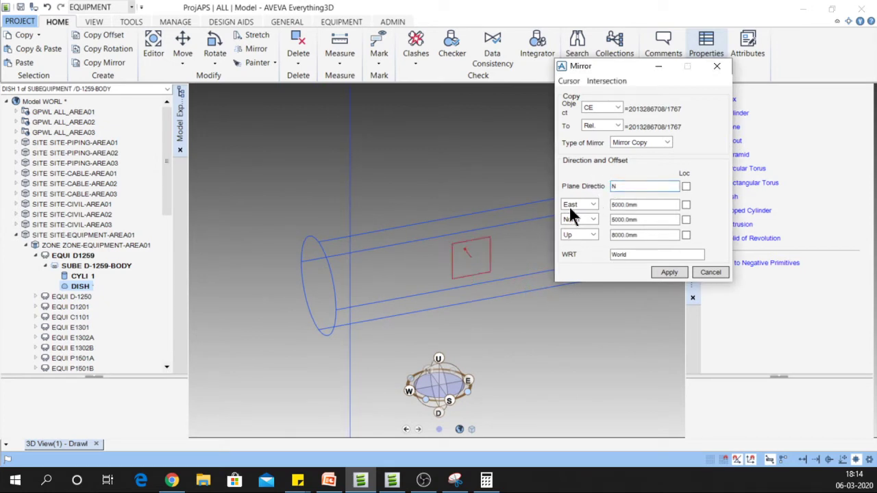
left_click_drag(675, 187, 568, 192)
type("E")
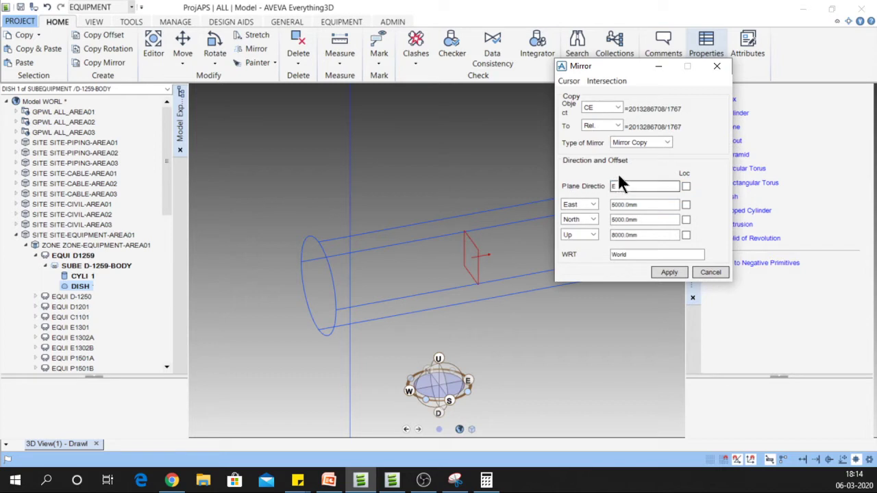
Step: Apply the mirror copy of the dish to the cylinder's west end, retain the created copy and close the Mirror window
left_click(663, 272)
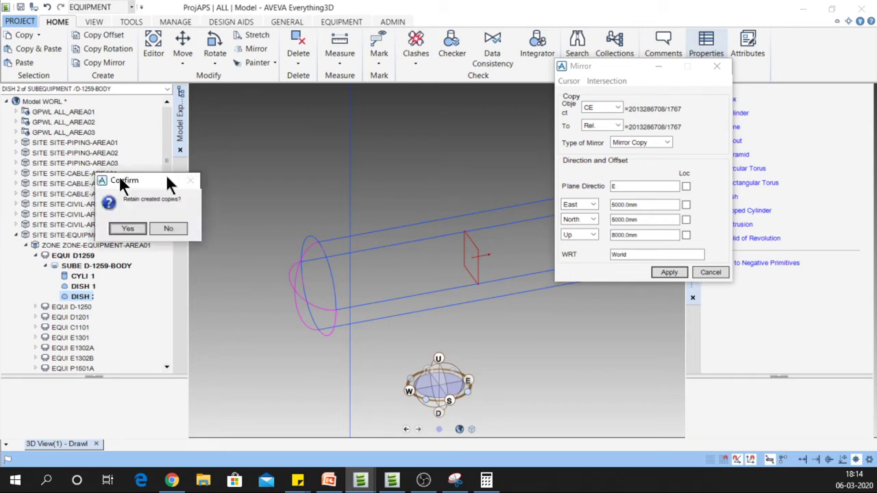
left_click(419, 210)
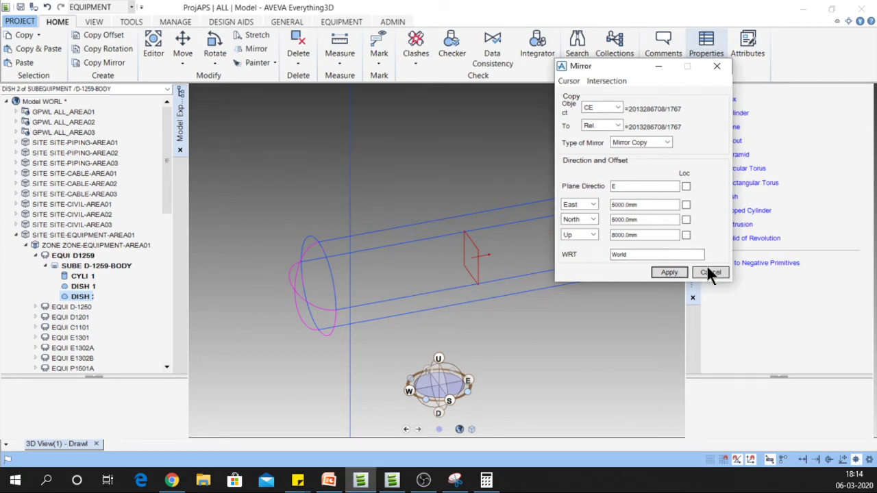
left_click(709, 271)
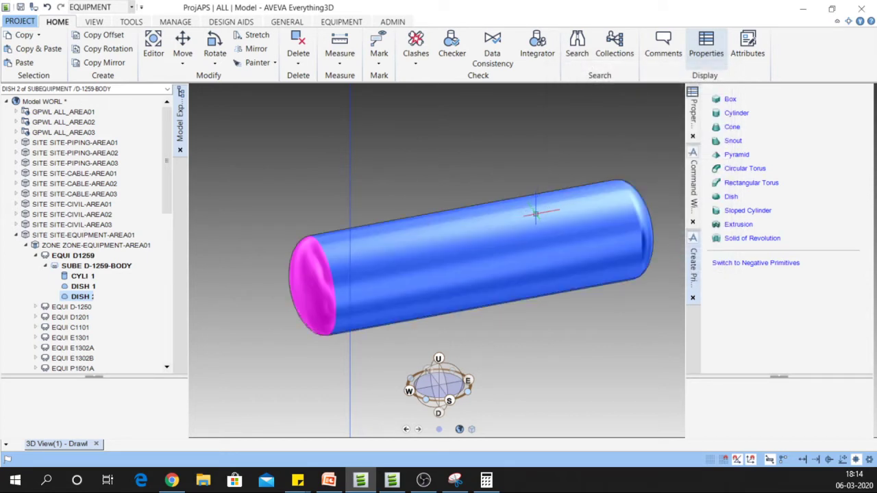
mouse_move(579, 220)
middle_mouse_down()
mouse_move(562, 238)
mouse_move(617, 200)
middle_mouse_up()
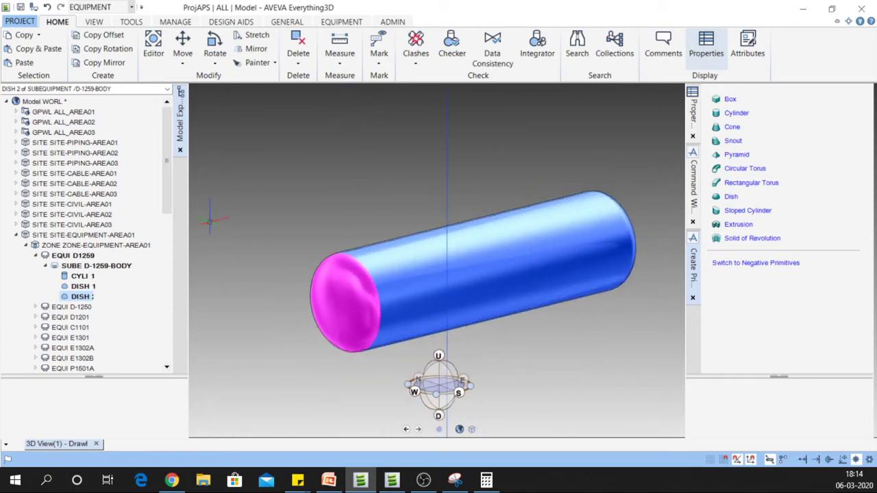
Step: Select equipment D1259, display axes at its origin with the command AXE AT CE, and show the model in wireframe
left_click(62, 255)
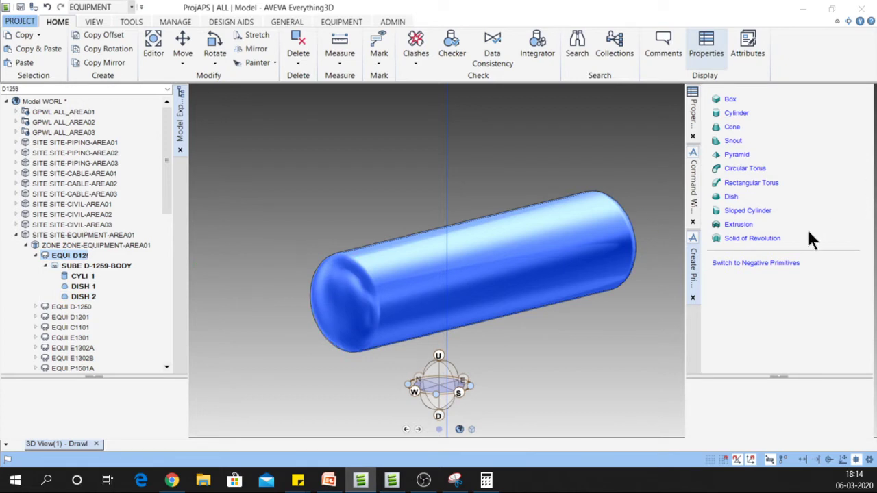
left_click(694, 186)
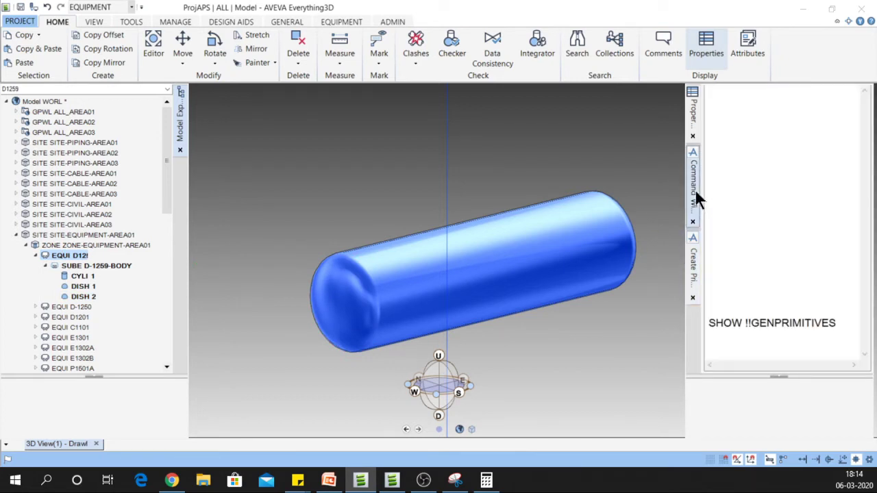
right_click(761, 337)
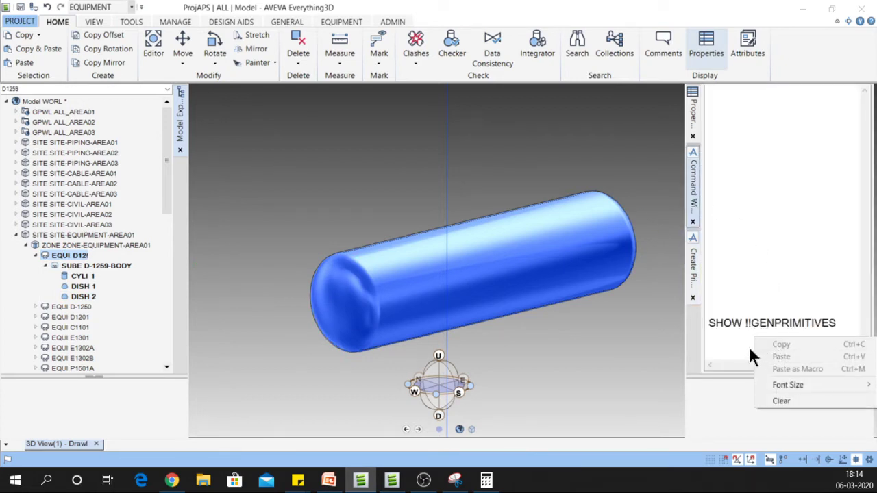
left_click(741, 342)
type("A")
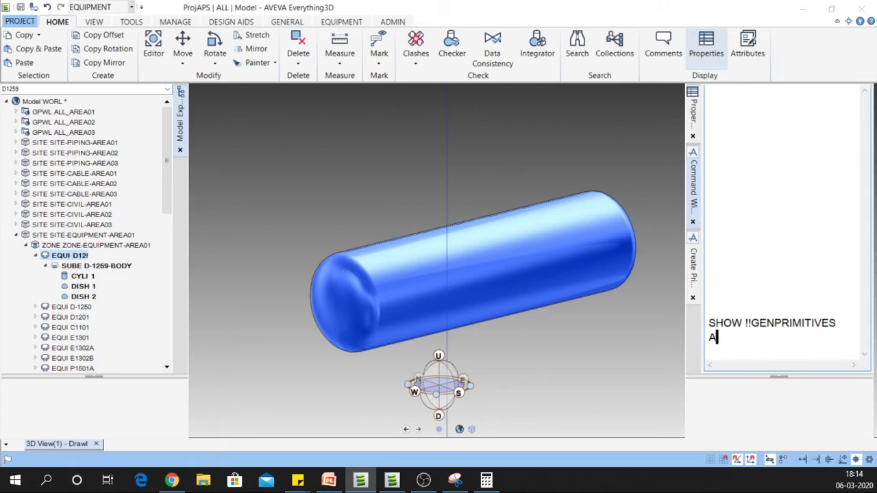
type("XE AT CE")
key("Return")
key("F8")
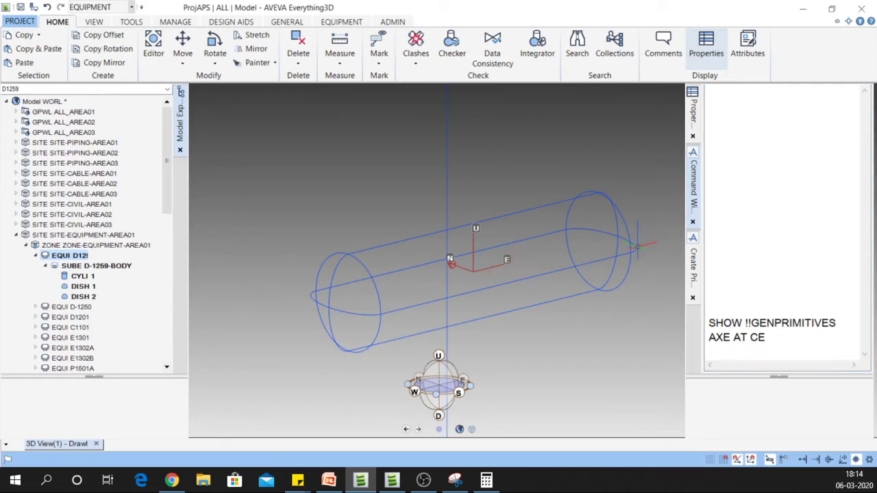
middle_click_drag(648, 240, 625, 251)
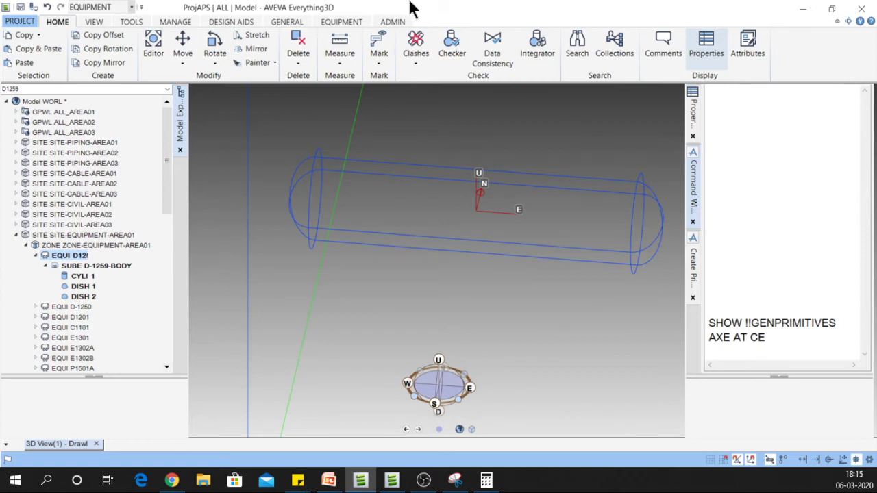
Step: Move D1259's origin by ID point to the centre of the cylinder's east end, keeping it, and redisplay the axes with AXE AT CE
left_click(341, 22)
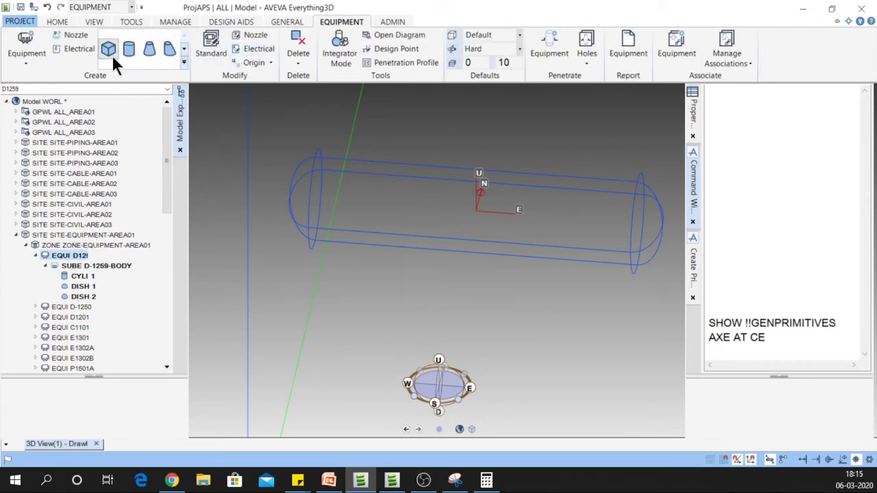
left_click(262, 64)
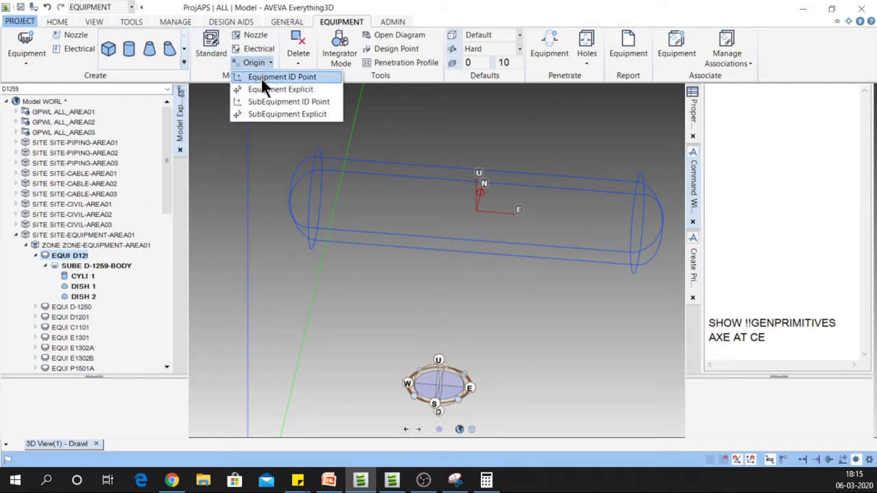
left_click(261, 77)
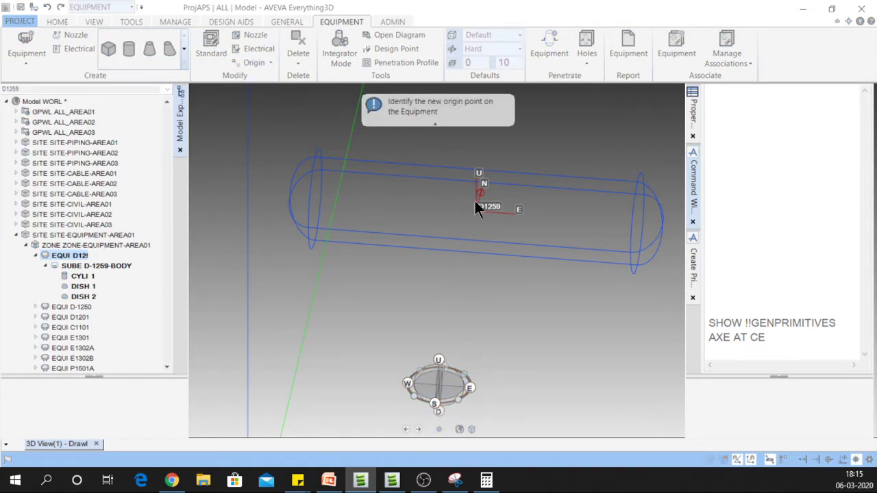
left_click(638, 224)
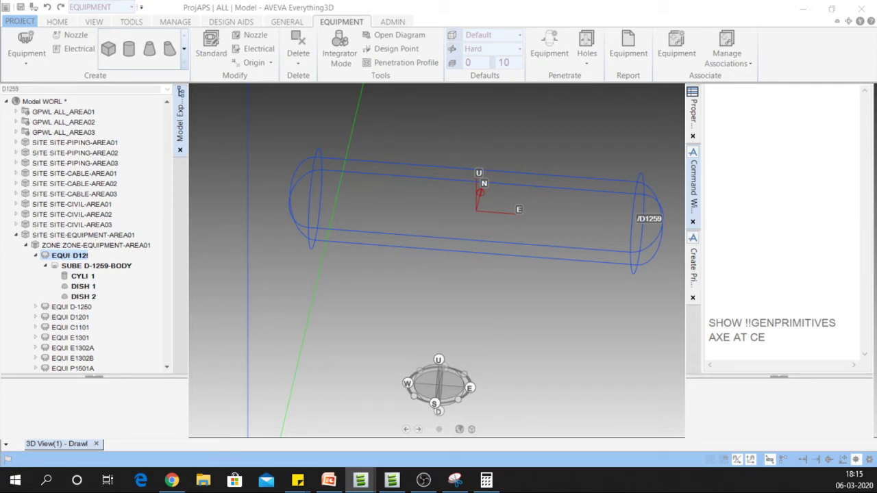
left_click_drag(674, 95, 432, 202)
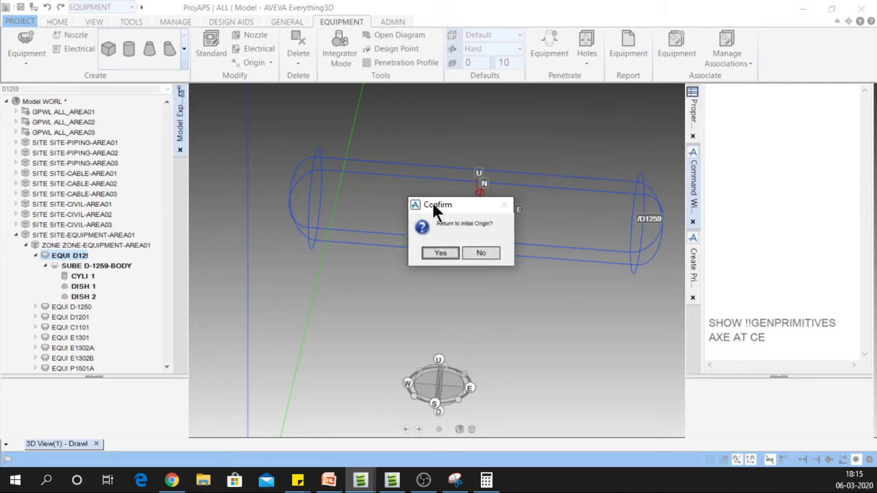
left_click(483, 253)
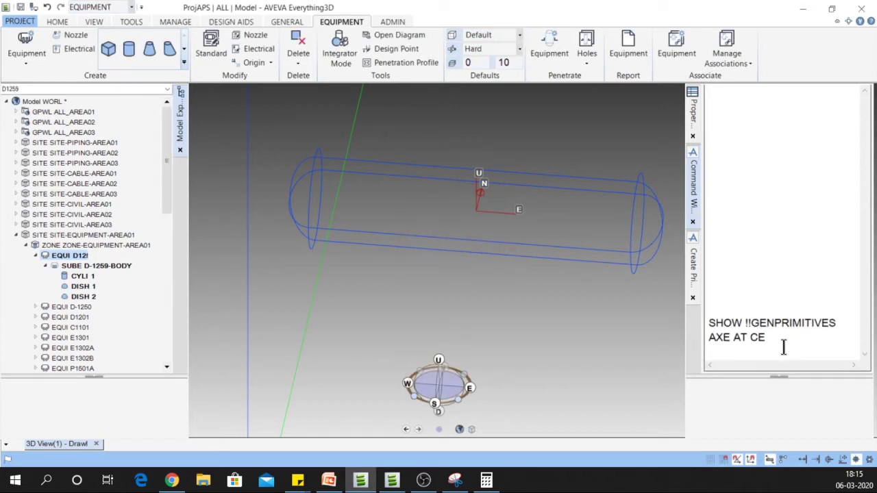
key("Return")
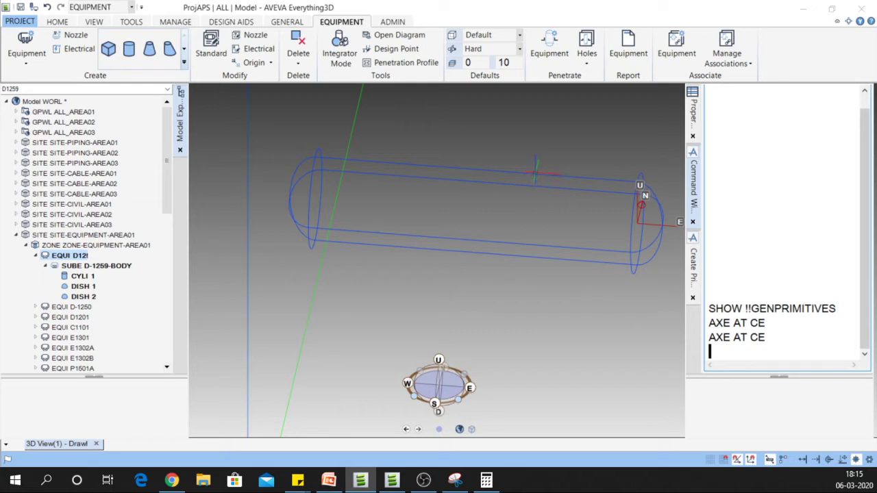
key("F8")
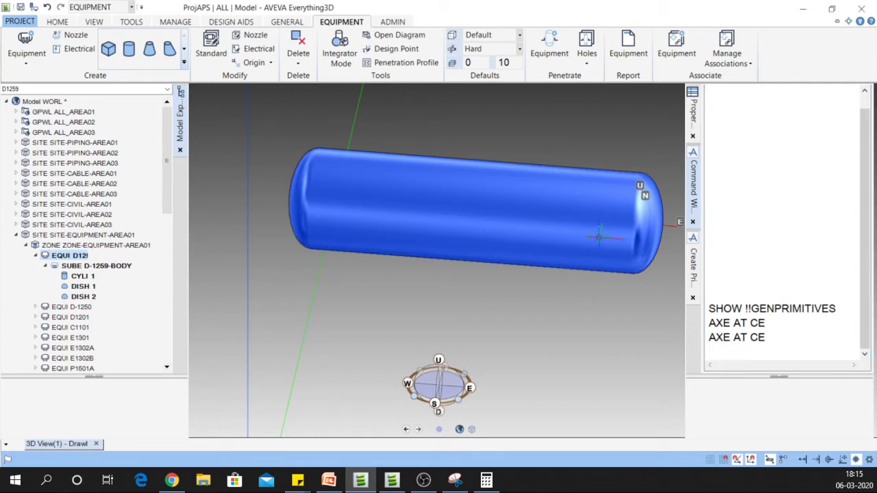
Step: Create a second sub-equipment named D-1259-SADDEL under equipment D1259, positioned at East, North and Up 0.0 mm
middle_click_drag(599, 237, 600, 233)
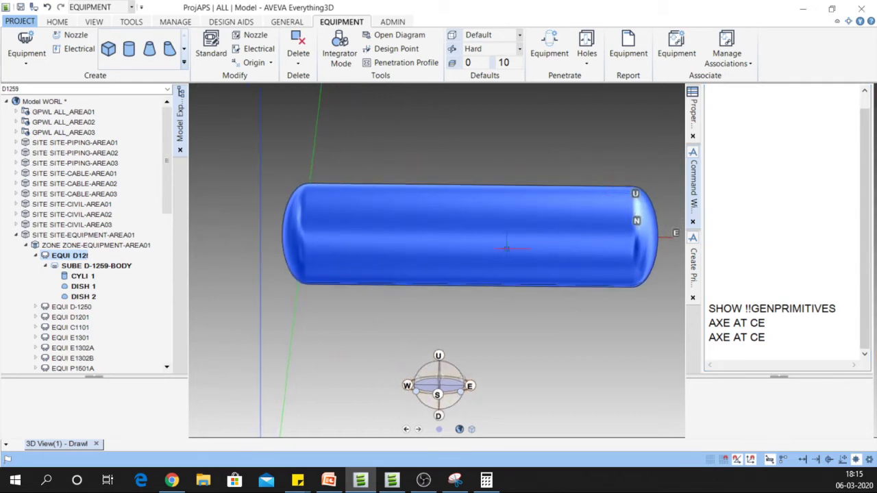
left_click(80, 265)
double_click(78, 263)
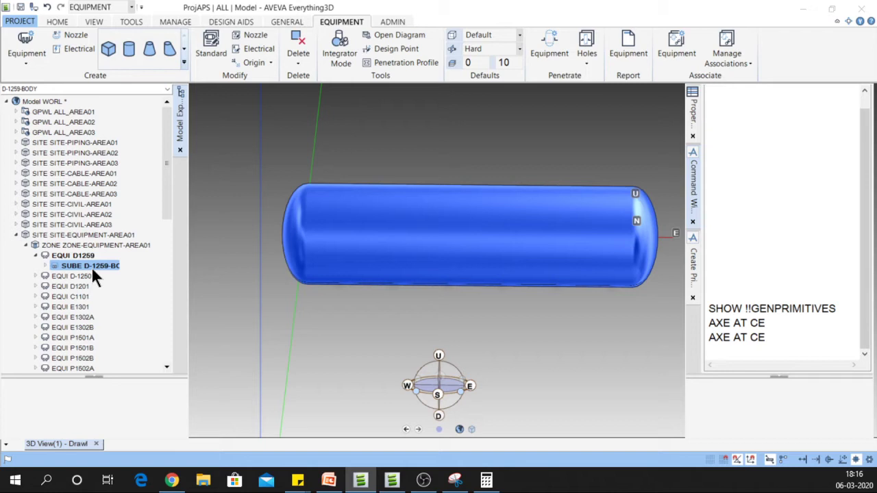
left_click(20, 60)
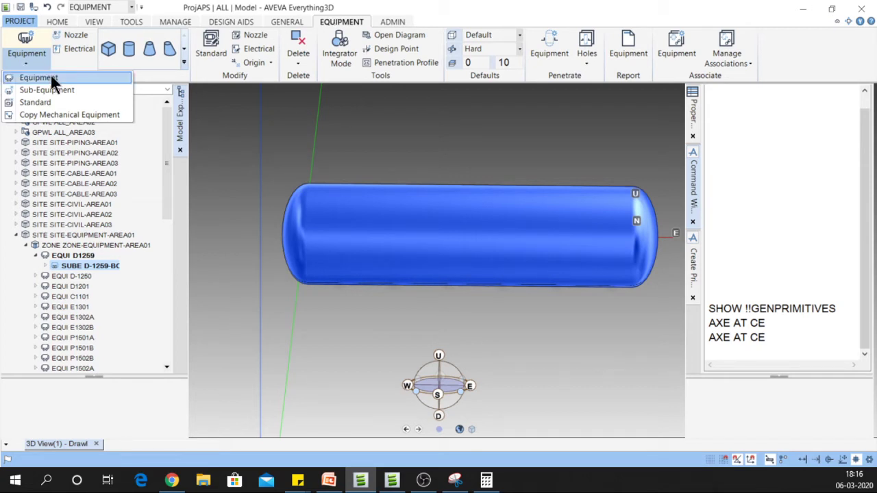
left_click(44, 88)
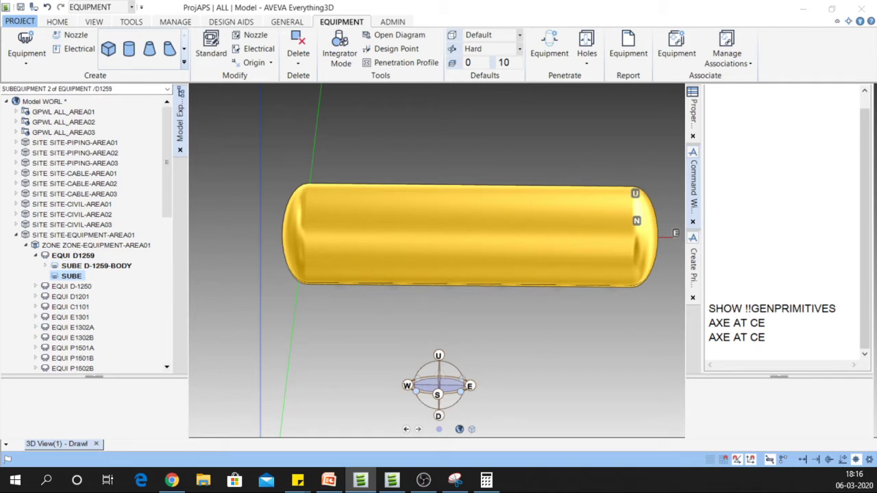
left_click(358, 220)
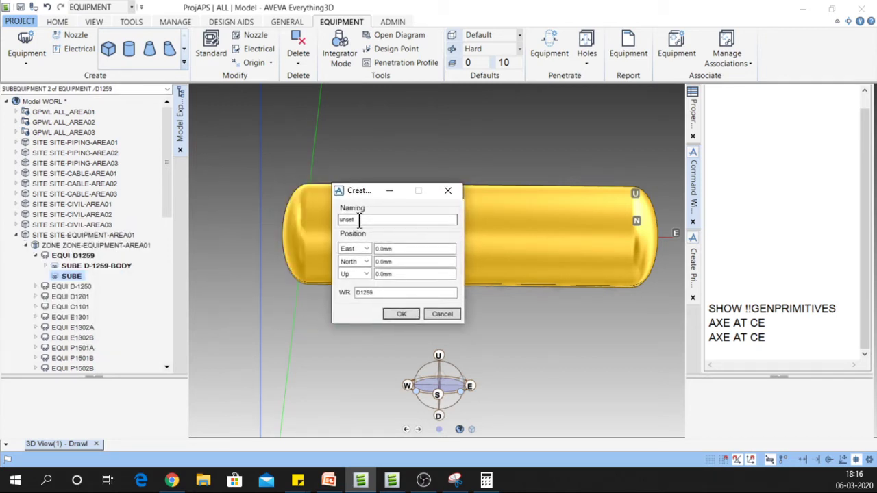
double_click(359, 219)
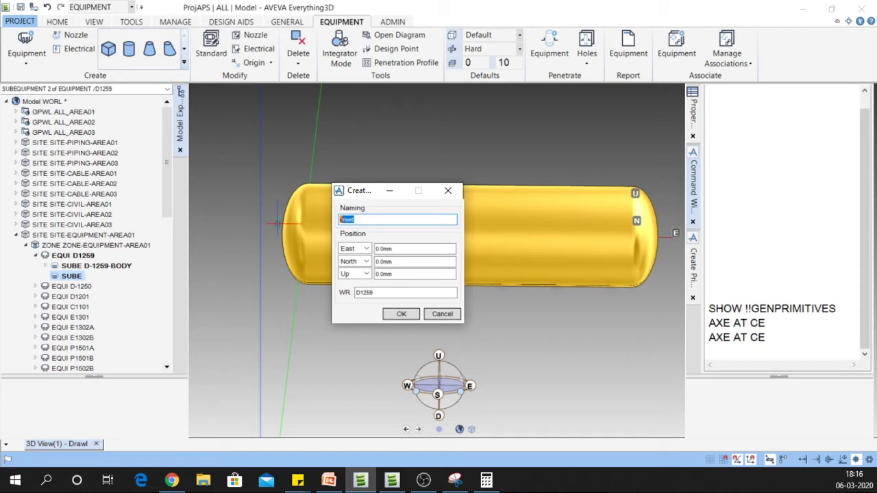
type("D-1259-SADDEL")
key("Tab")
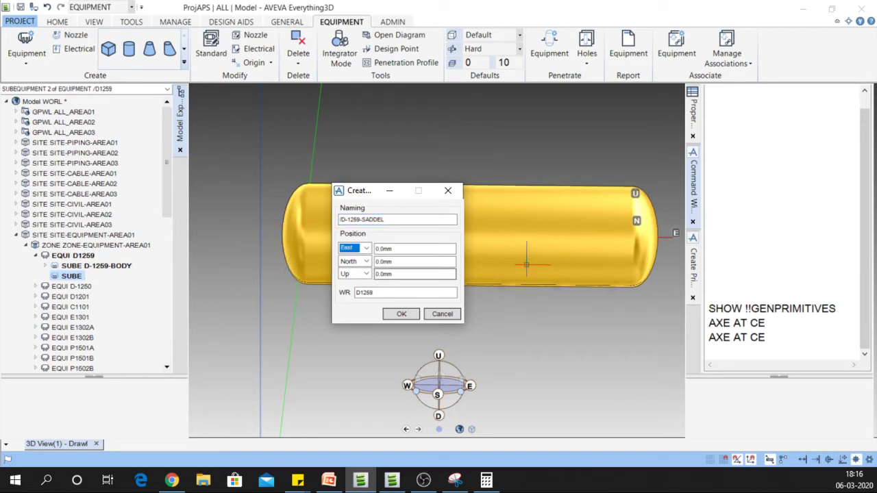
left_click(398, 311)
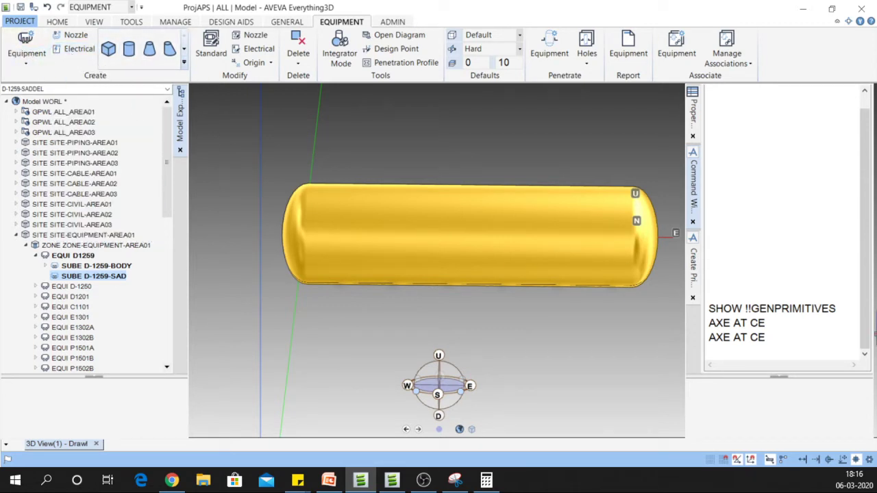
Step: Start a Box primitive in sub-equipment D-1259-SADDEL and display its parameter diagram beside the vessel for comparison with the axes
left_click(694, 261)
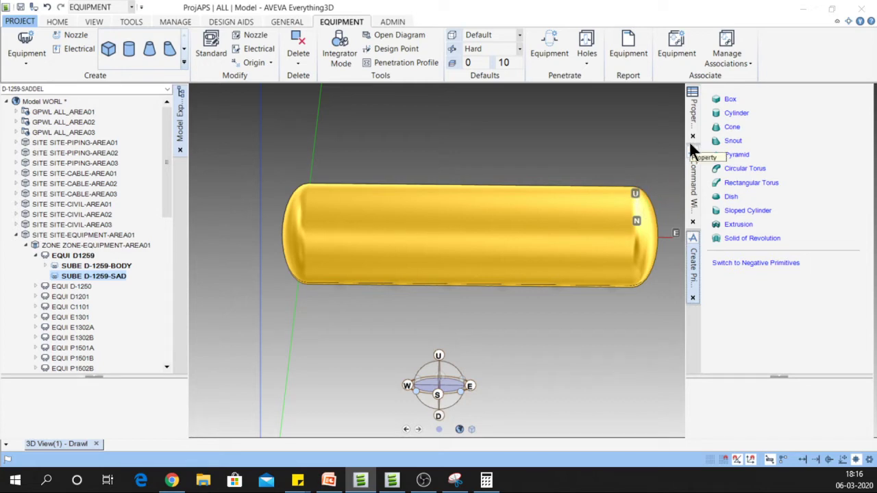
left_click(732, 100)
left_click(748, 133)
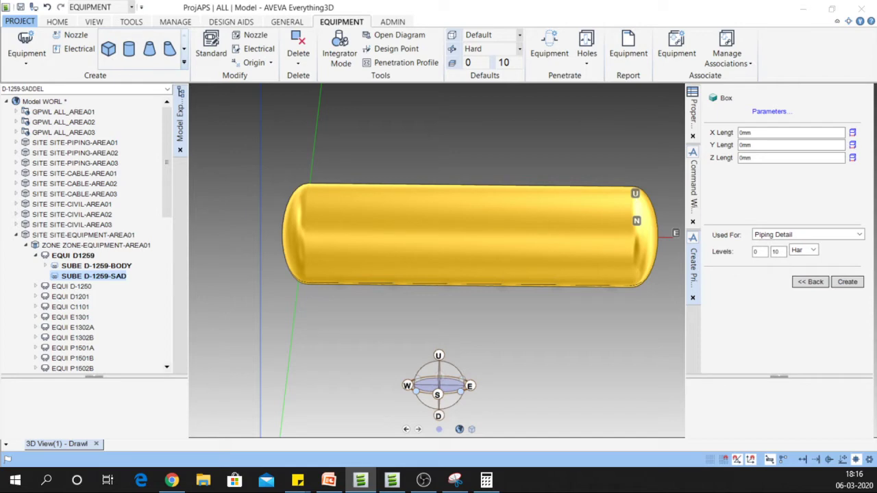
left_click_drag(360, 17, 185, 79)
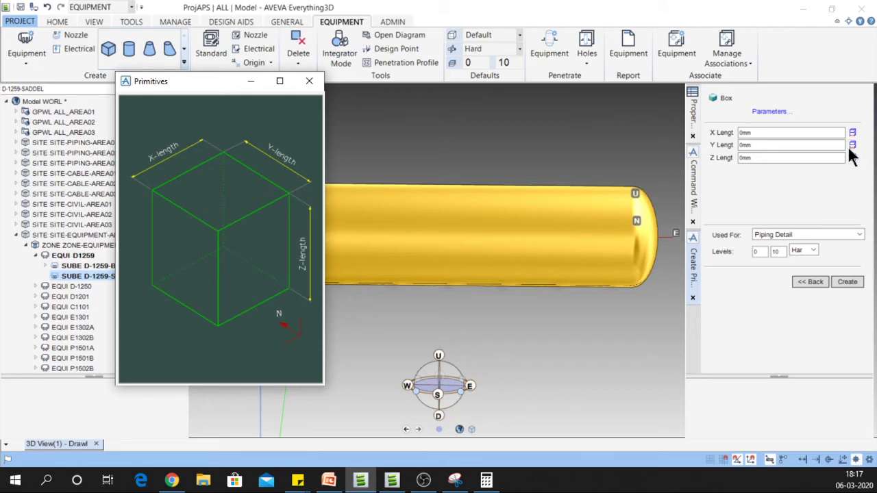
scroll(500, 263, "up", 1)
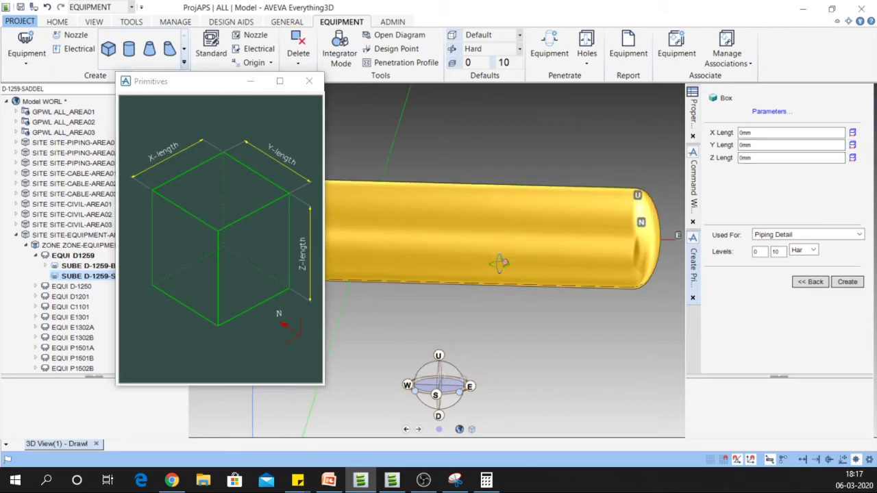
middle_click_drag(499, 263, 532, 240)
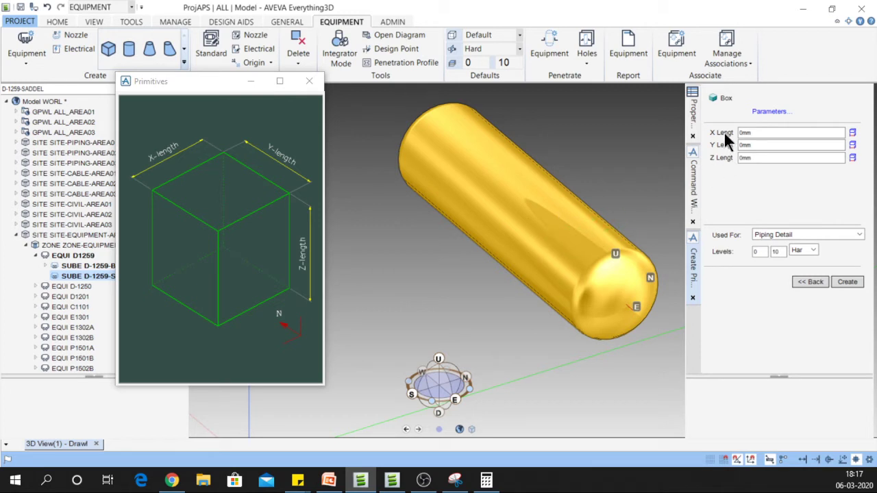
Step: Set the box's X length to 2500 mm and its Y length to 300 mm
double_click(750, 133)
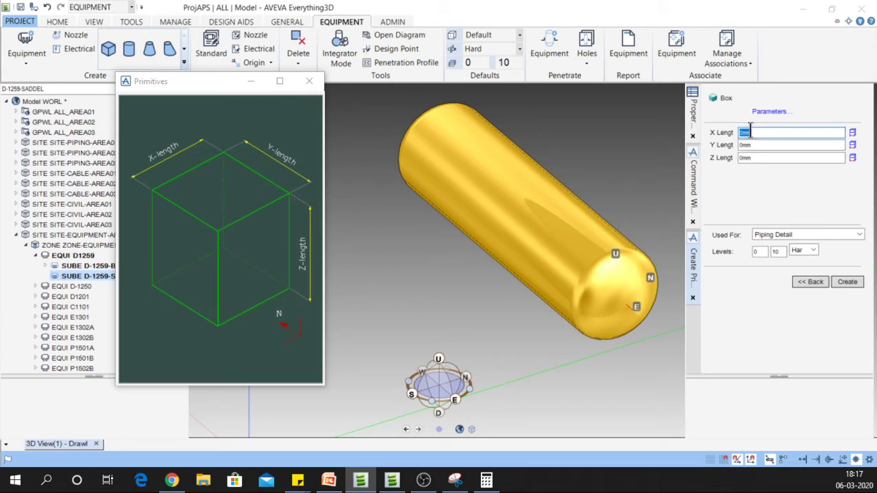
type("3")
type("500")
key("Tab")
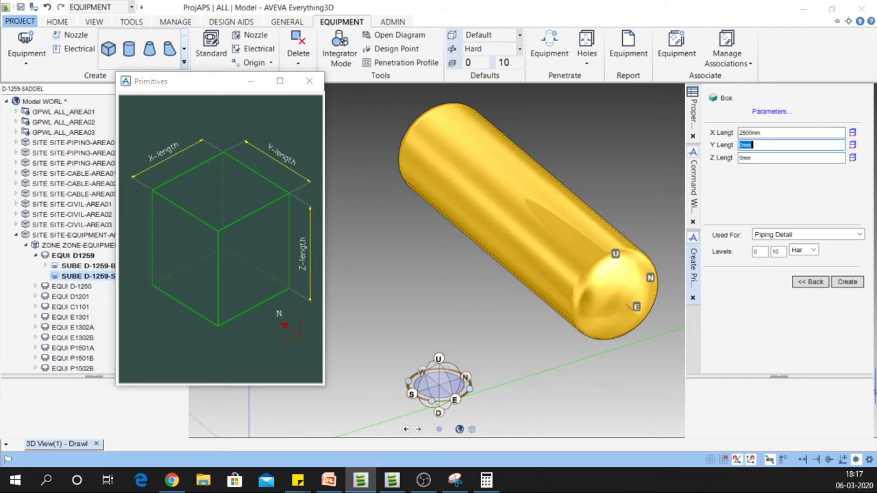
type("300")
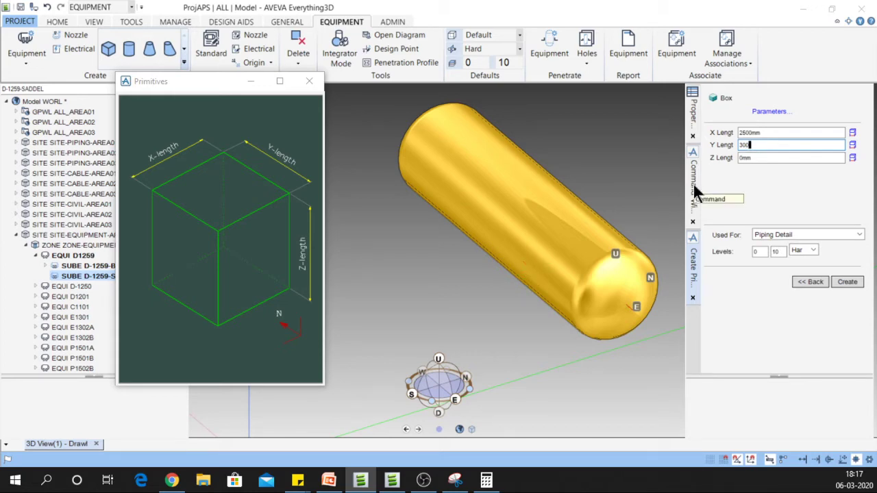
key("Return")
Step: Switch to Calculator, compute 2500 ÷ 2 + 500 for the box's Z length, and minimize Calculator
key("alt+Tab")
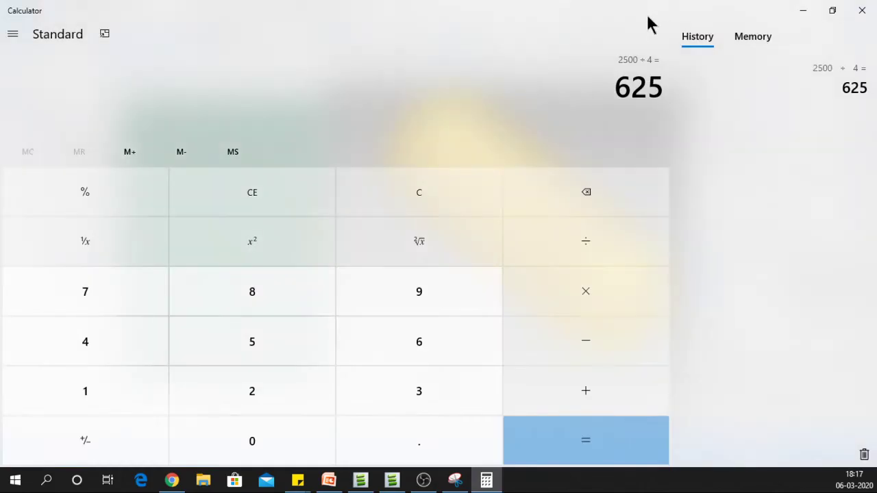
left_click(827, 11)
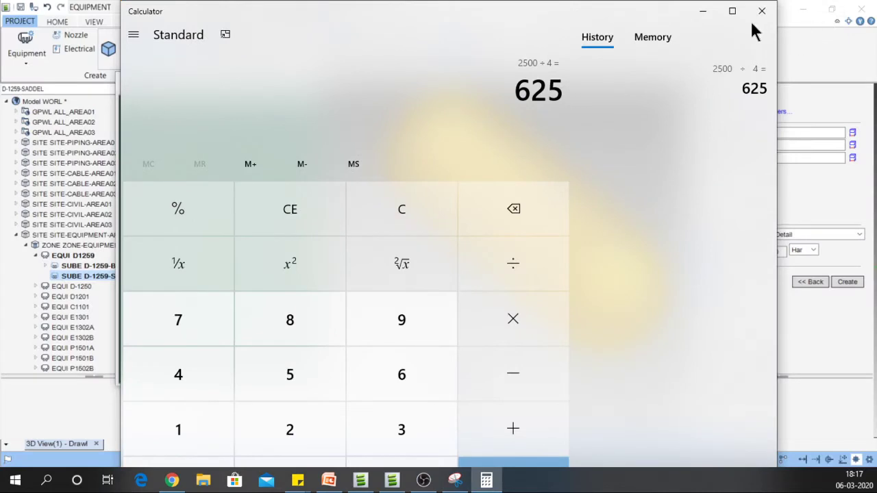
left_click_drag(782, 28, 544, 103)
left_click_drag(383, 7, 360, 385)
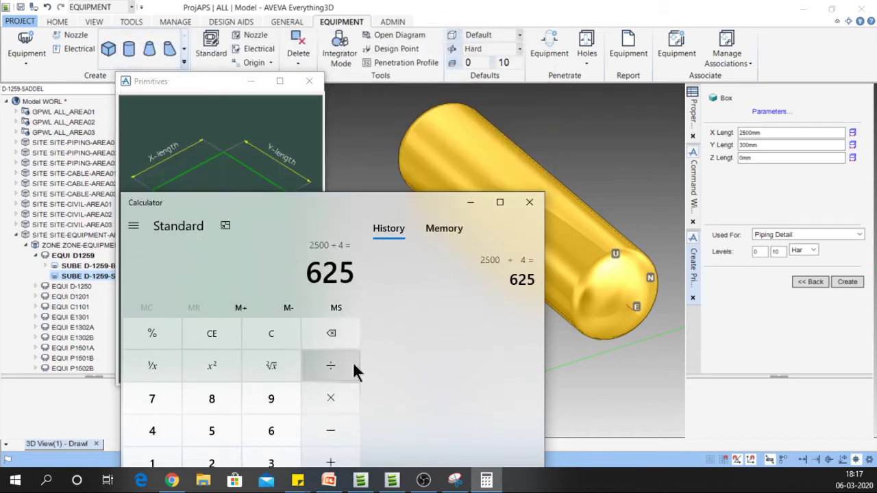
left_click_drag(323, 208, 540, 36)
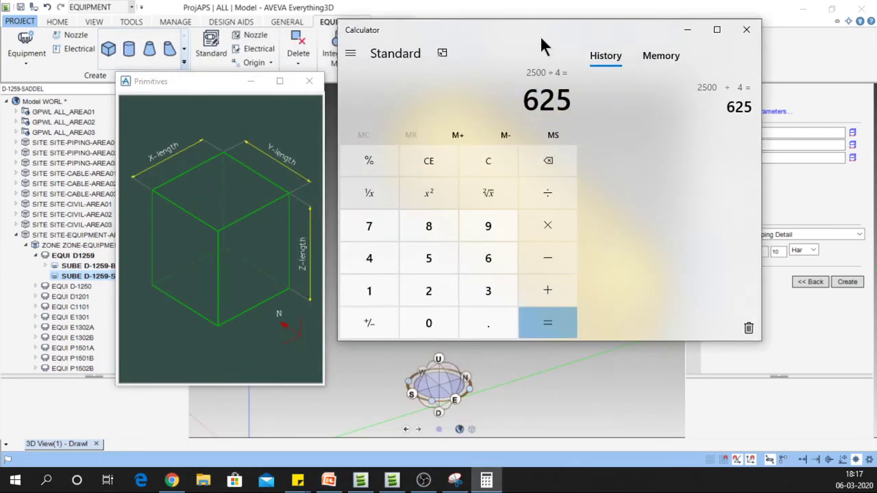
left_click(431, 292)
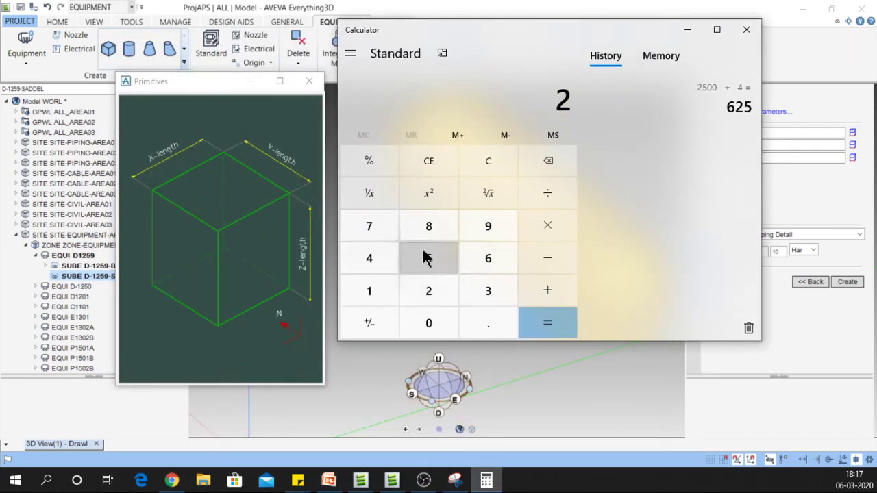
left_click(423, 257)
double_click(430, 323)
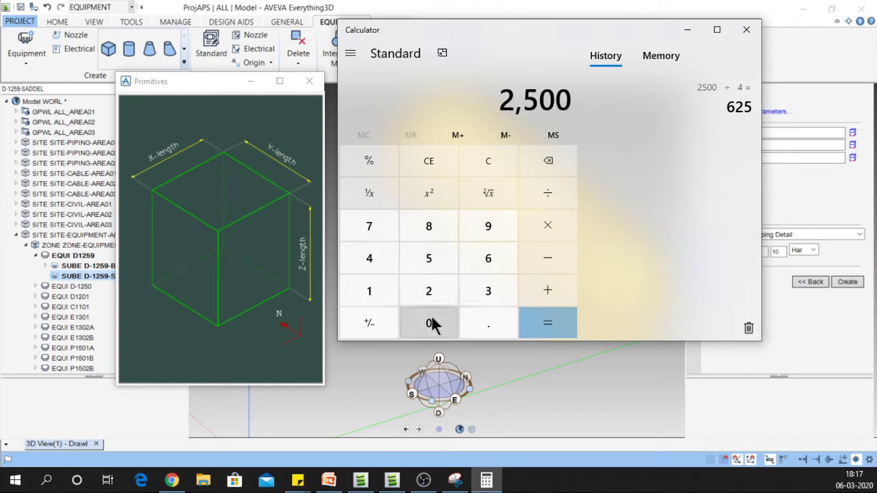
left_click(548, 193)
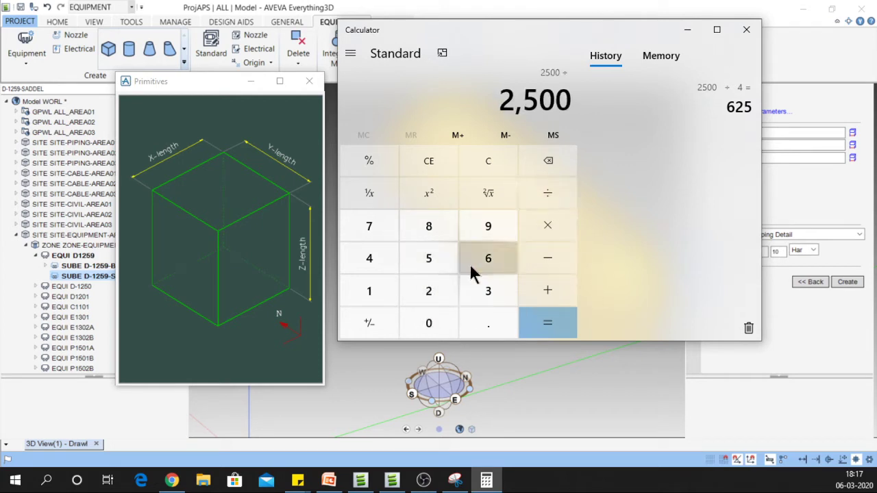
left_click(442, 291)
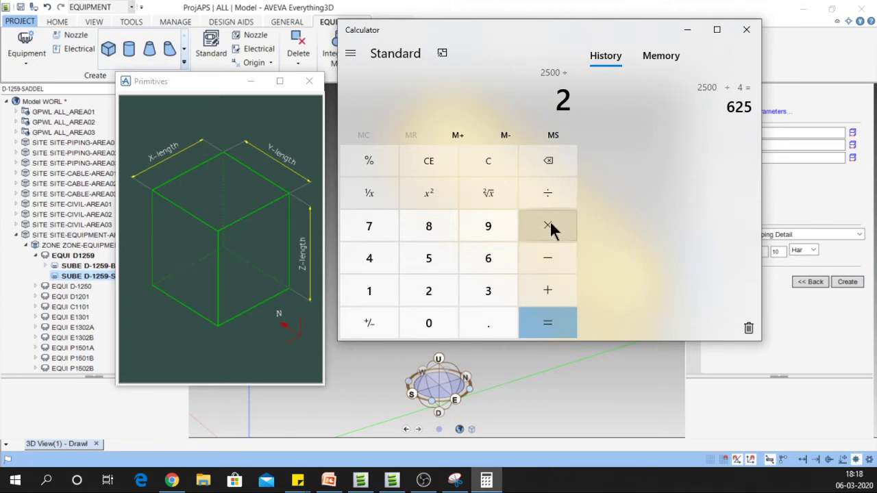
left_click(547, 290)
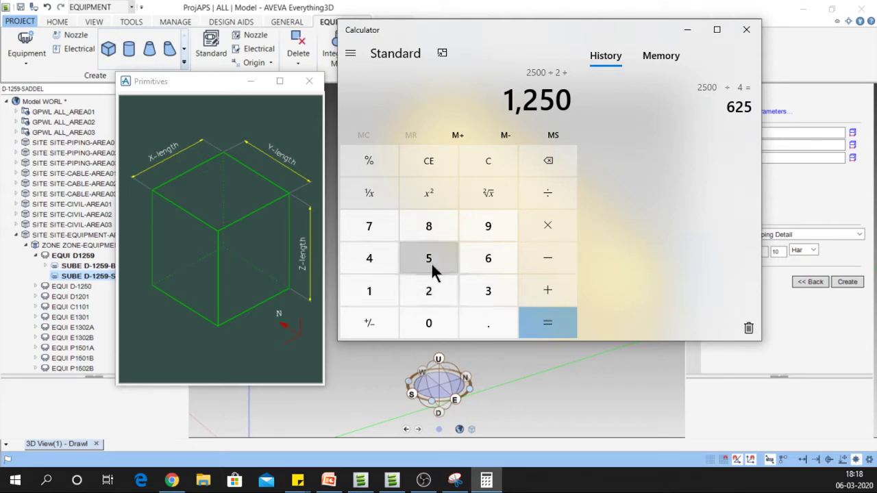
left_click(430, 266)
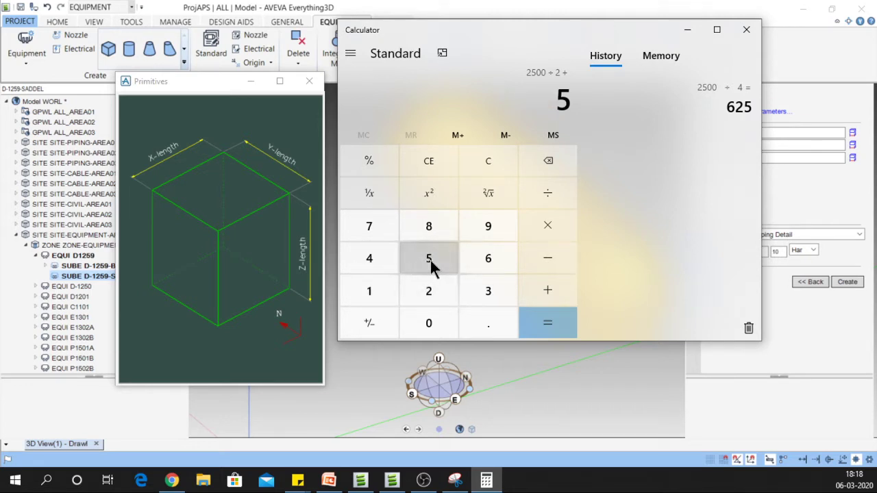
double_click(430, 328)
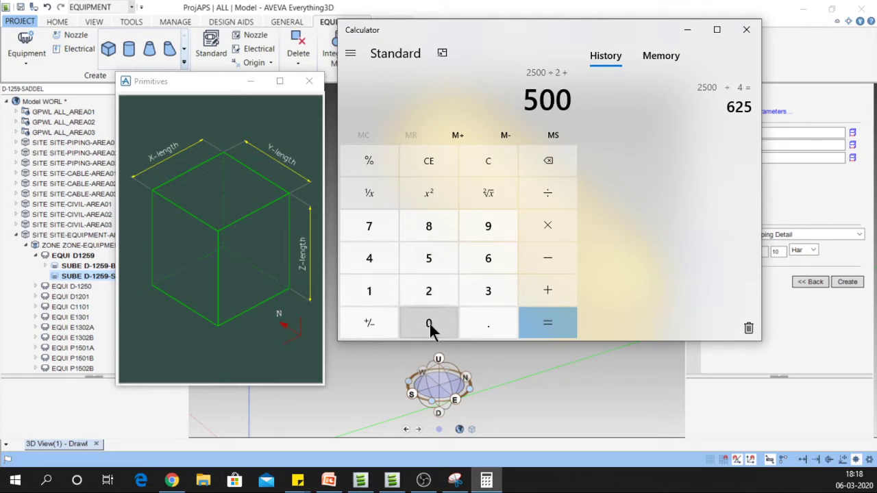
left_click(545, 328)
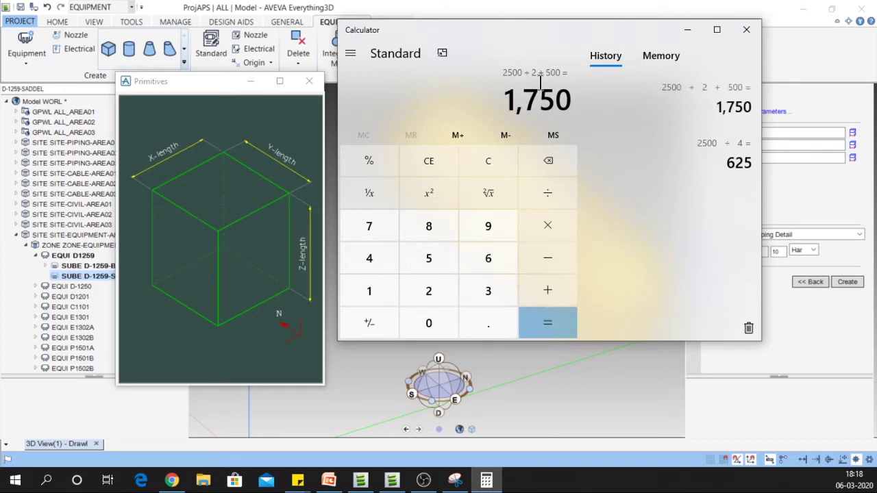
left_click(687, 30)
Step: Set the box's Z length to 1750 mm, close the parameter diagram and create the box
left_click(753, 159)
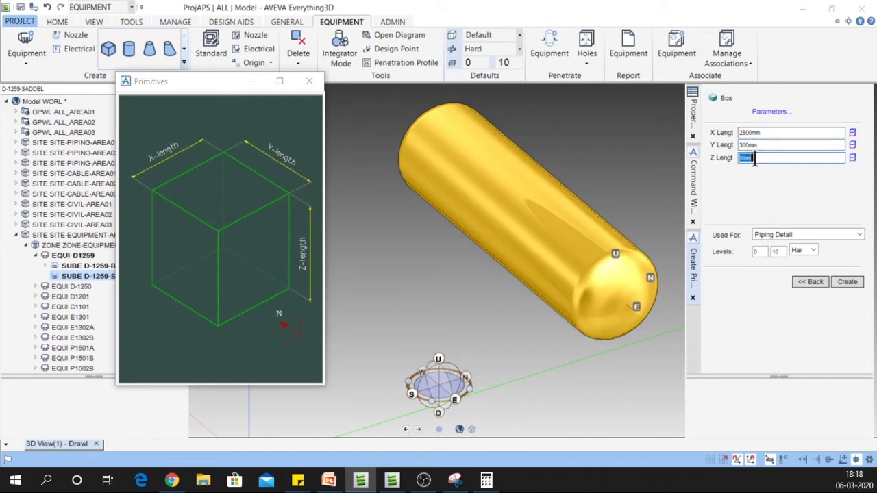
type("1750")
key("Return")
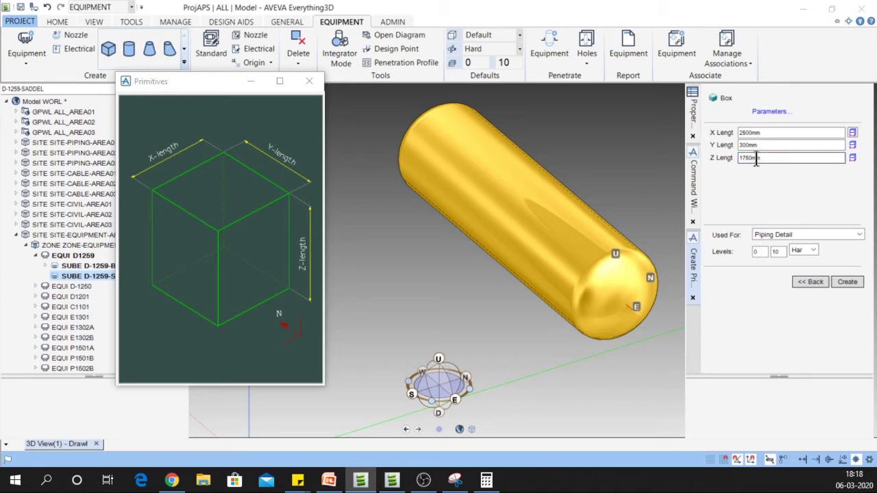
left_click(309, 83)
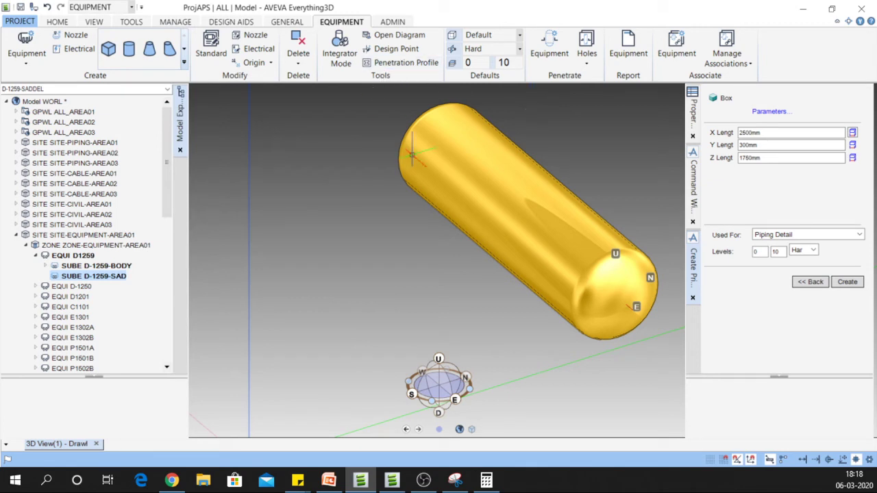
left_click(847, 283)
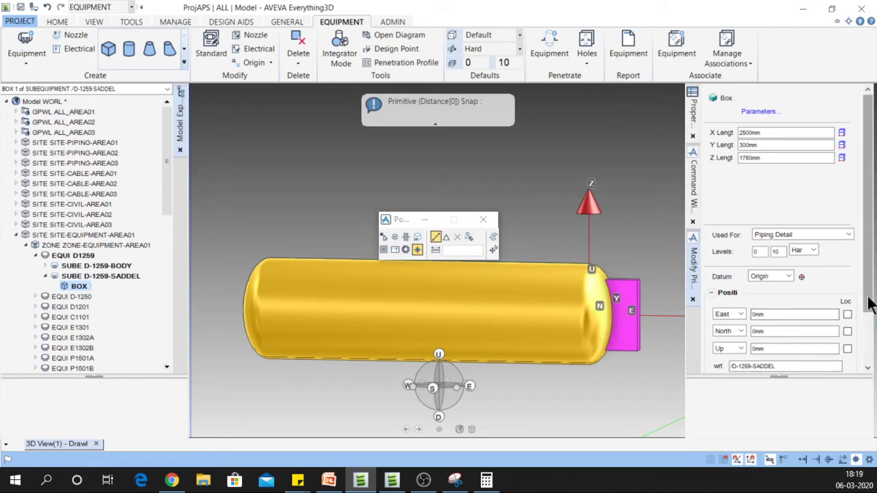
Step: Rotate the new saddle box about Y by an angle of 90
scroll(870, 322, "down", 1)
scroll(870, 322, "down", 2)
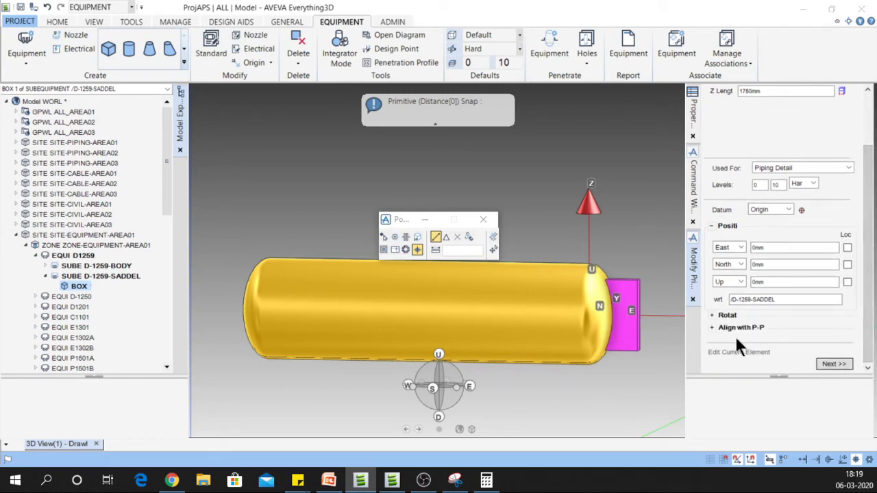
left_click(711, 316)
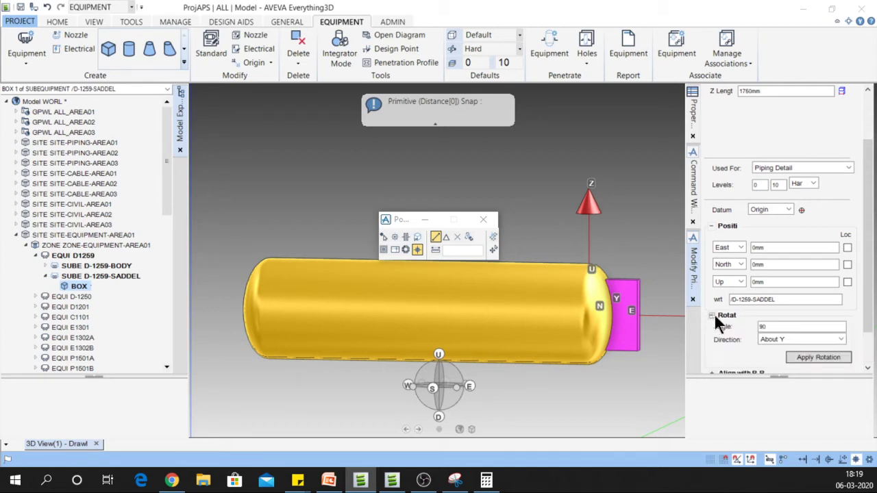
left_click(817, 358)
left_click(816, 359)
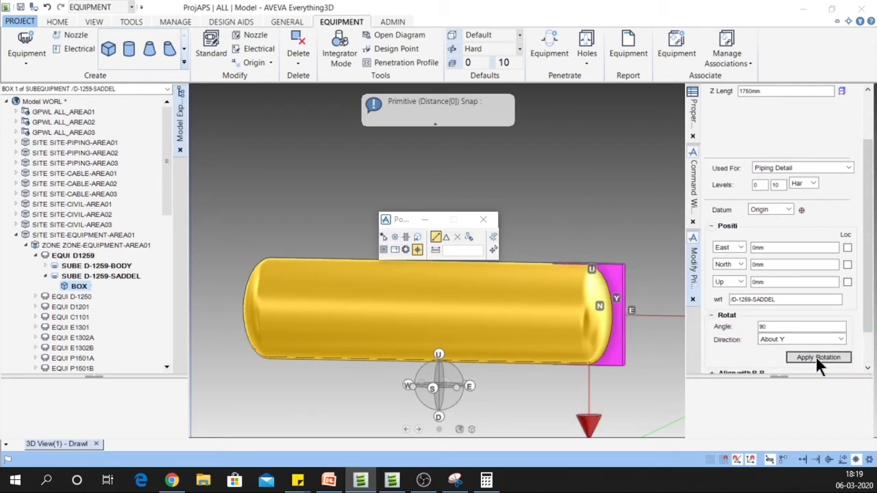
Step: Rotate the saddle box about X in repeated 90 degree increments
left_click(775, 338)
left_click(778, 348)
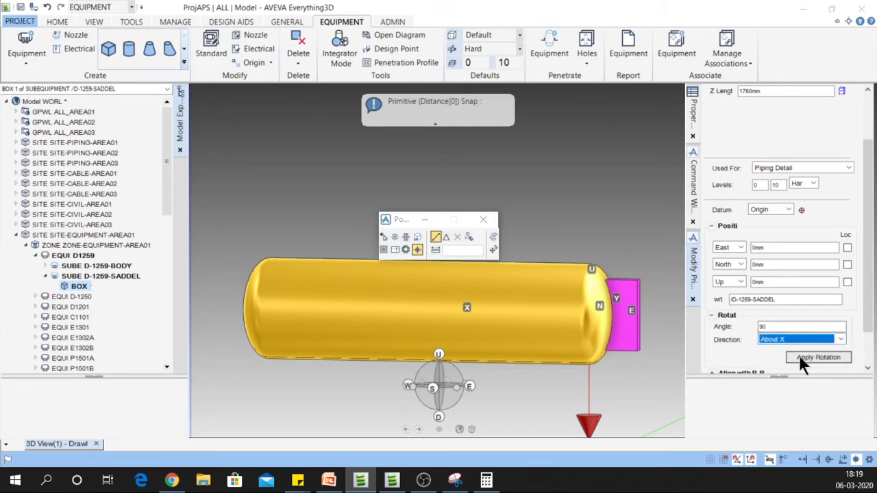
left_click(800, 357)
left_click(799, 357)
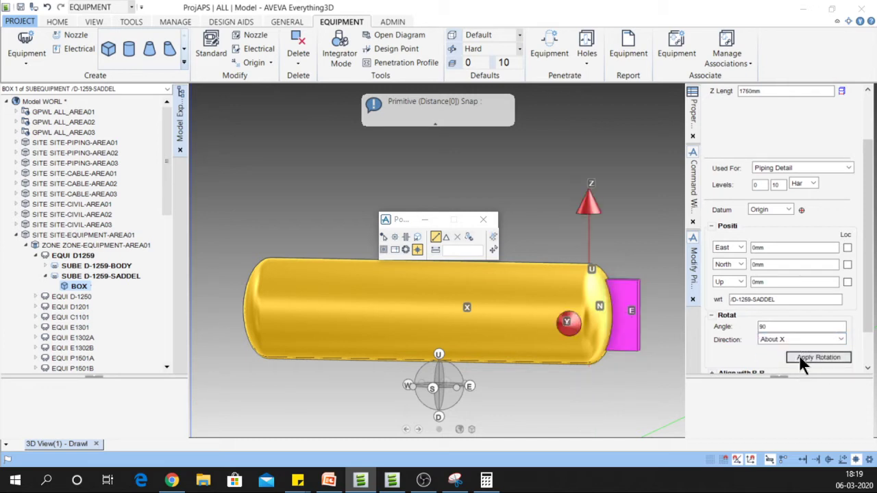
left_click(803, 359)
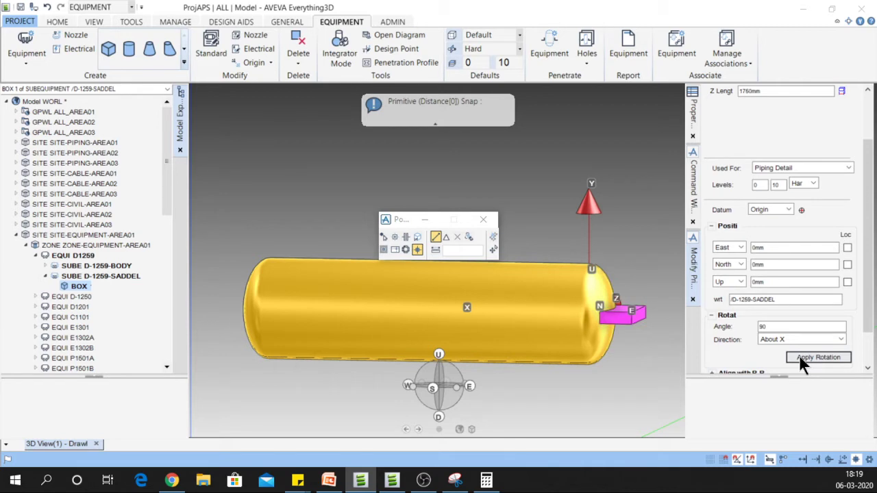
Step: Rotate the saddle box 90 degrees about Z, followed by 90 degrees about Y
left_click(800, 339)
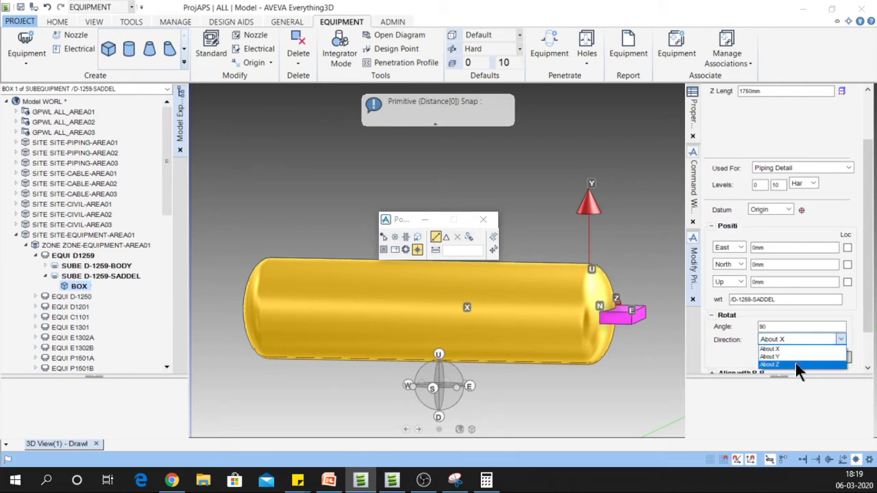
left_click(797, 364)
left_click(813, 358)
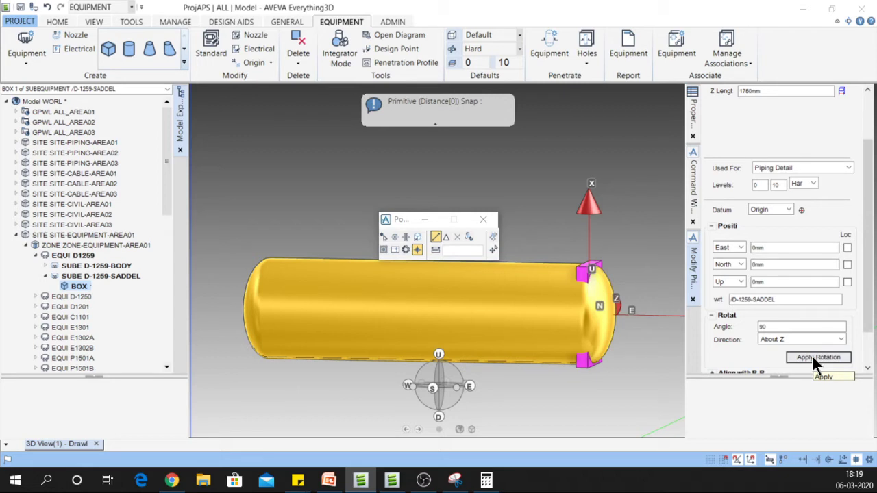
left_click(814, 340)
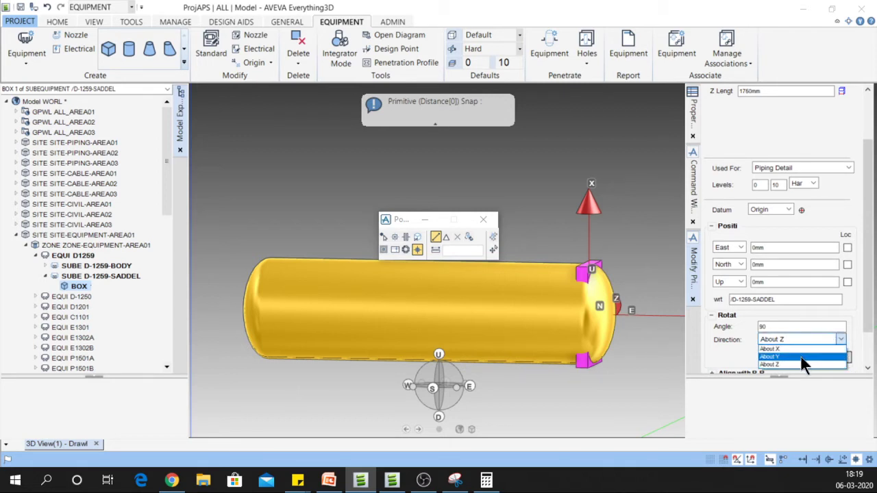
left_click(801, 357)
left_click(810, 358)
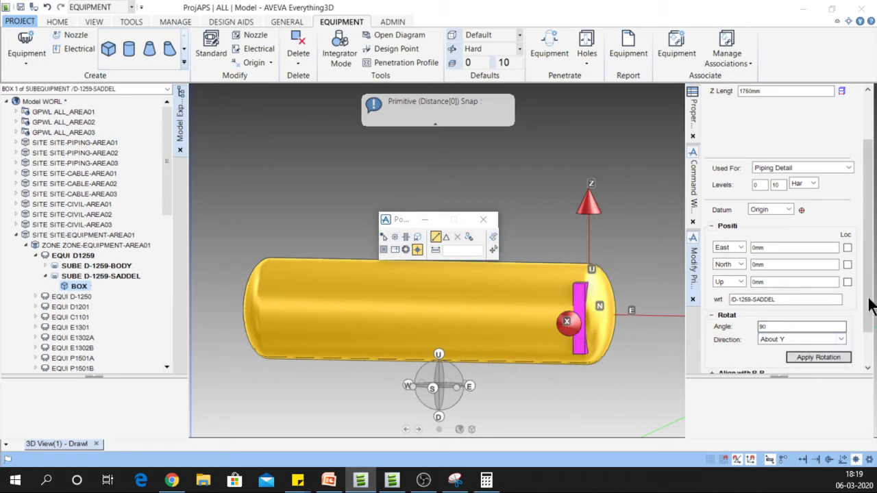
Step: Expand the P-Point alignment options and finish modifying the saddle box
scroll(869, 368, "down", 3)
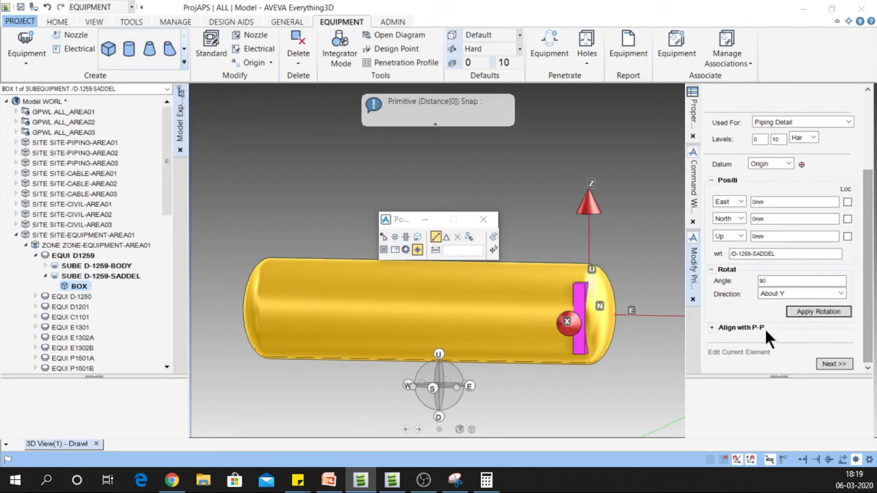
left_click(713, 327)
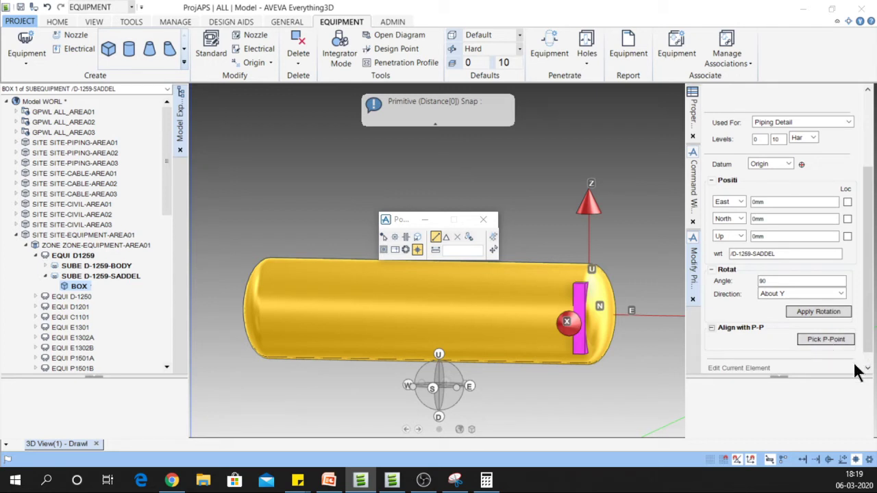
scroll(866, 346, "down", 1)
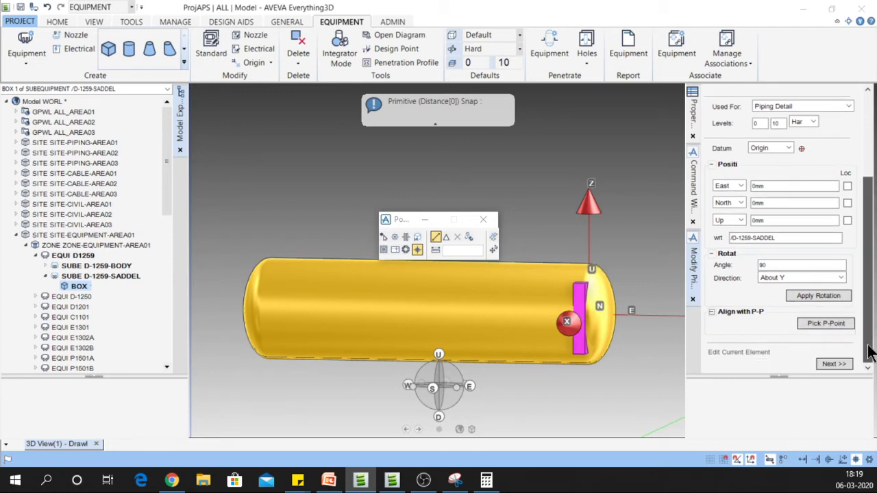
left_click(834, 364)
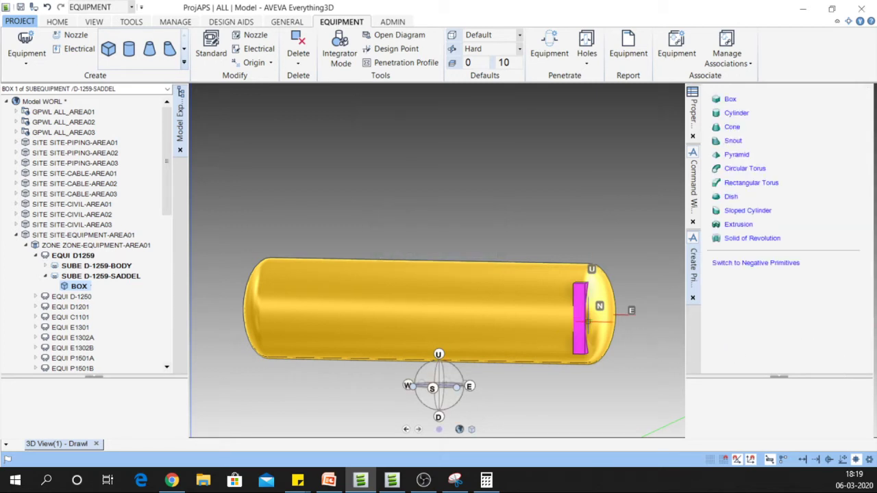
Step: Switch to Calculator, compute 1750 ÷ 2 for the saddle's downward offset, and return to the model
middle_click_drag(514, 323, 423, 328)
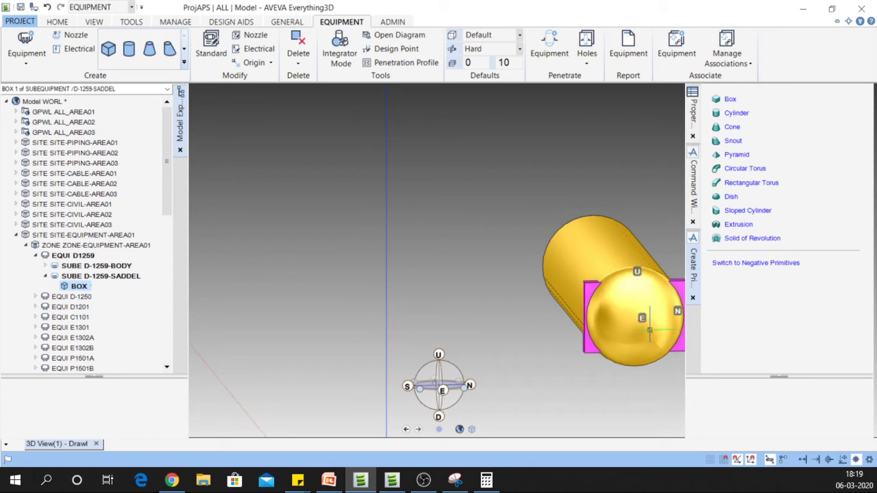
middle_click_drag(649, 331, 466, 278, "shift")
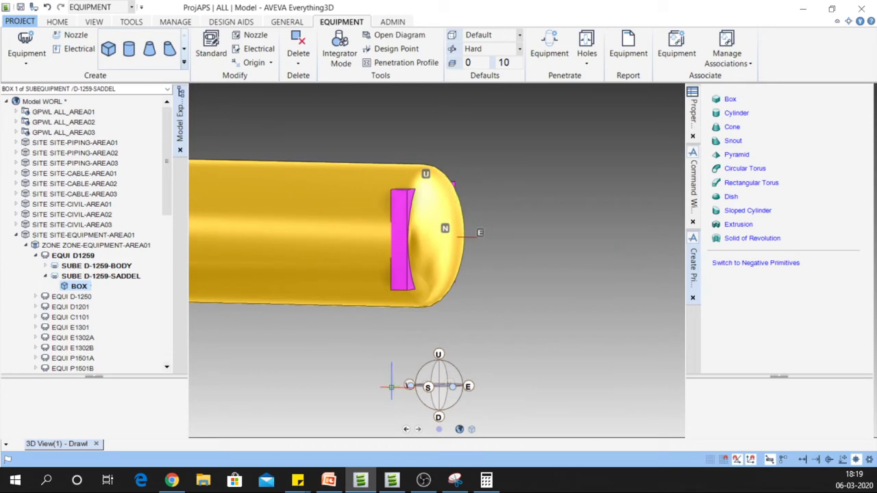
left_click(486, 480)
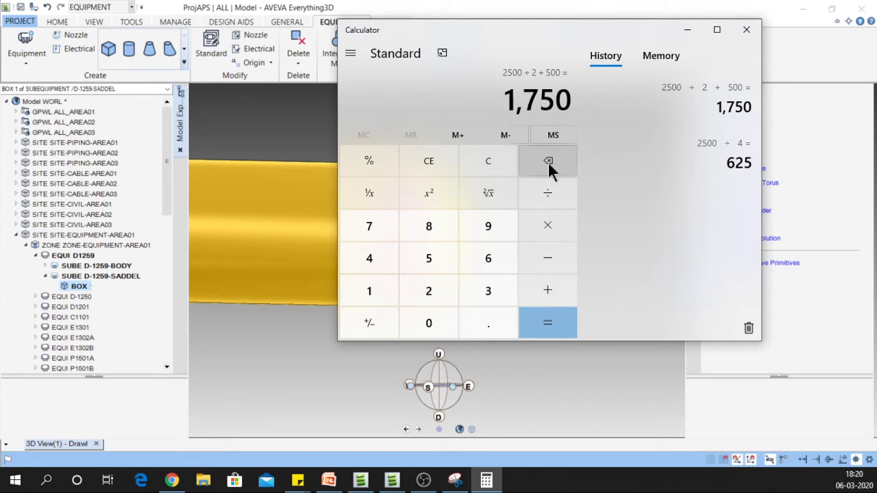
left_click(552, 193)
left_click(418, 291)
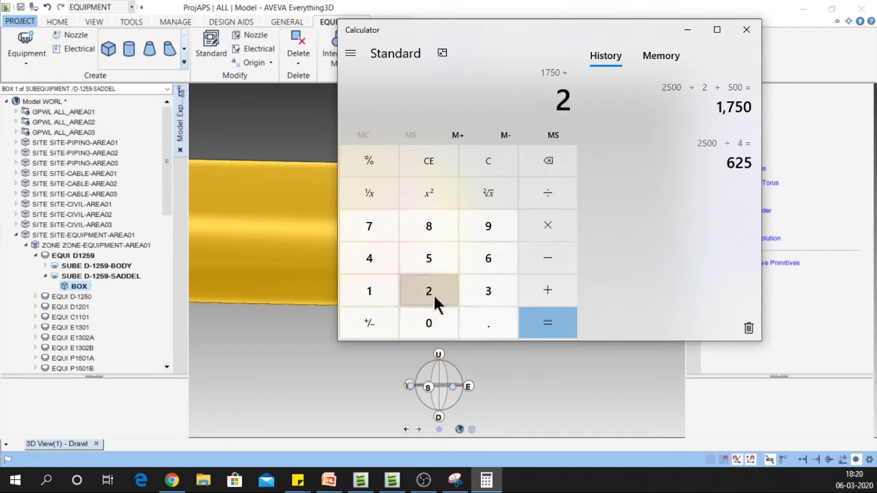
left_click(549, 328)
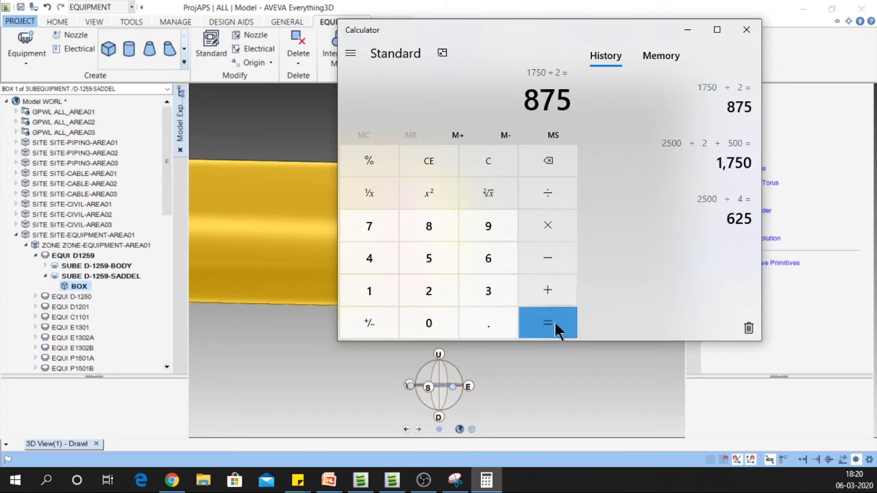
left_click(542, 364)
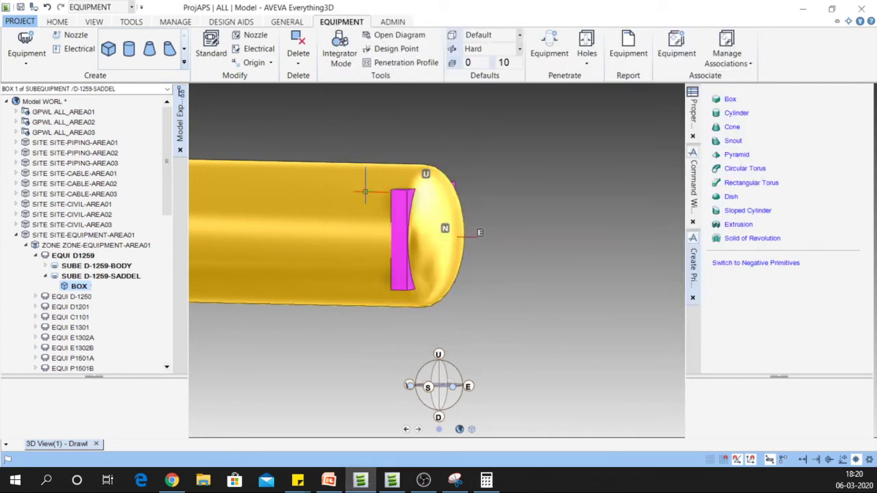
Step: Move the saddle box down by 875 with the command BY D 875 WRT/*
left_click(696, 192)
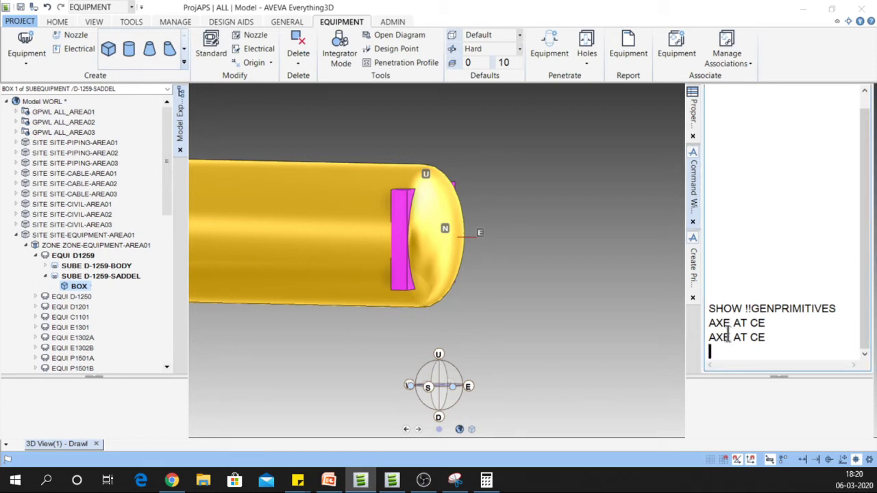
type("BY D1")
key("BackSpace")
type("875")
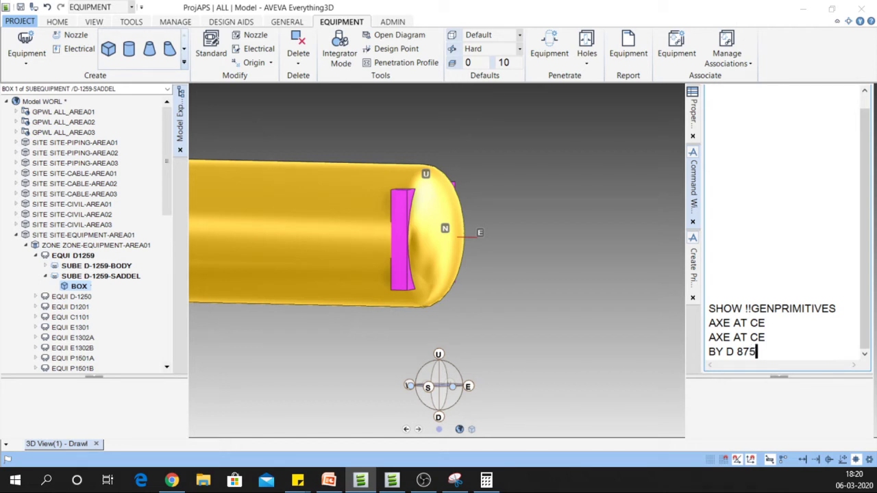
type(" WRT/*")
key("Return")
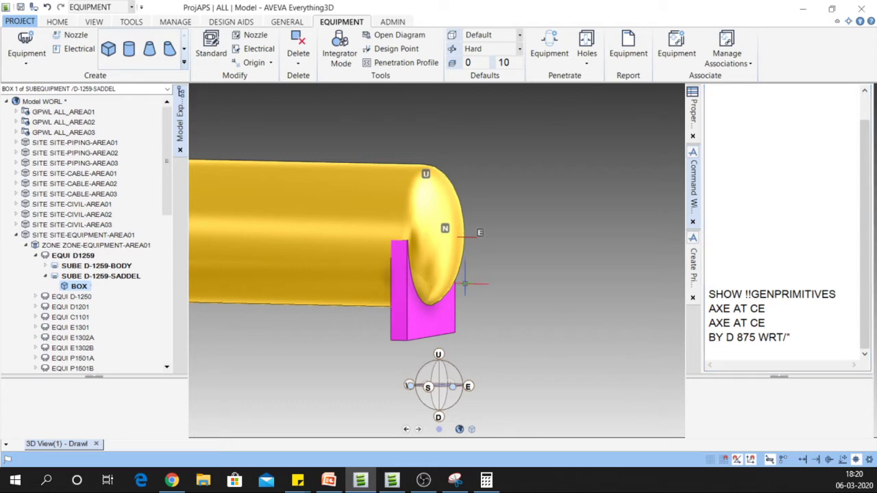
Step: Set the equipment navigation level to primitives and select the saddle box in the 3D view
middle_click_drag(460, 285, 357, 380)
middle_click_drag(445, 264, 444, 194)
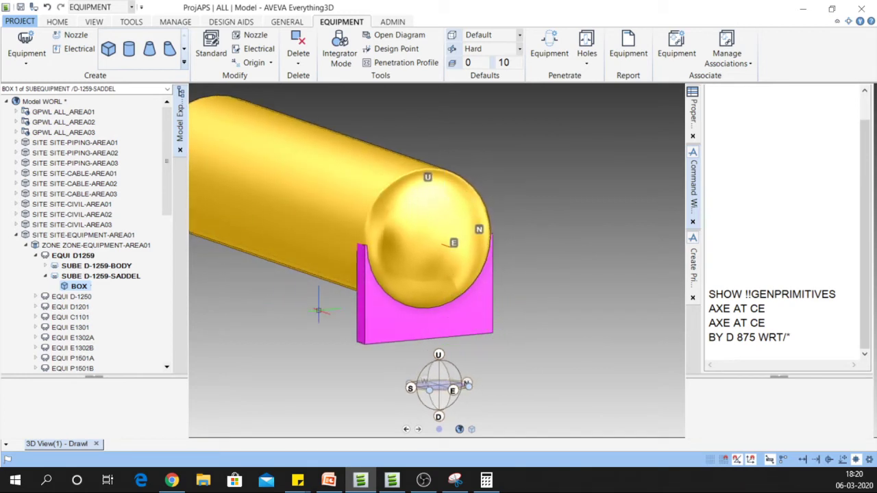
left_click(381, 320)
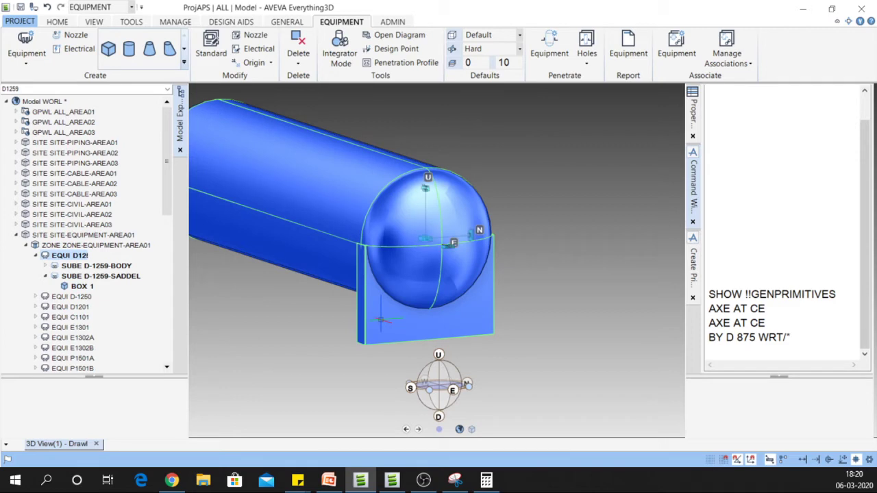
right_click(382, 332)
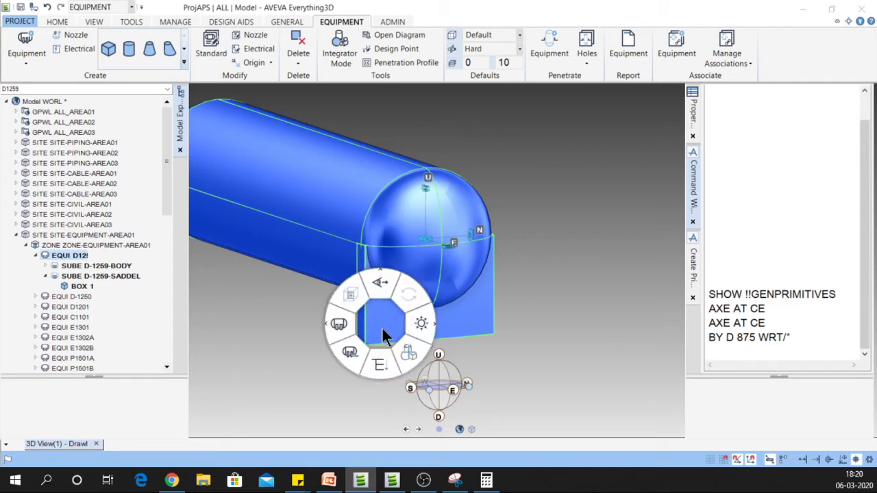
left_click(368, 368)
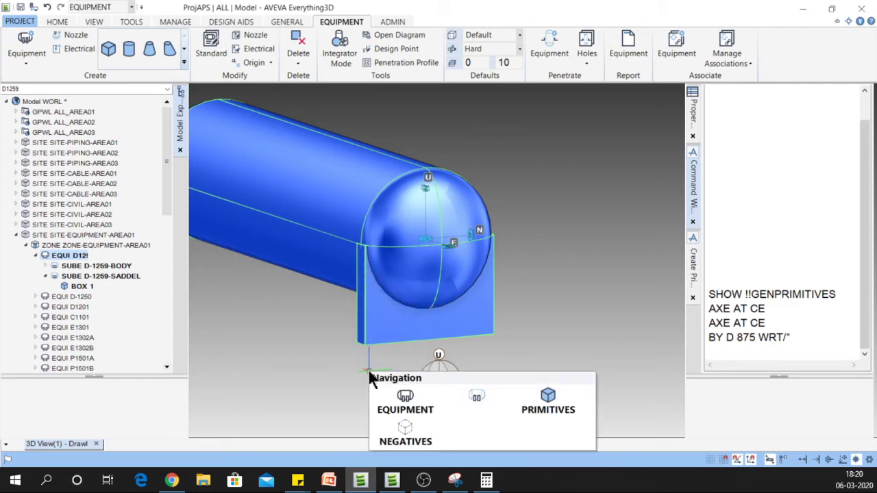
left_click(566, 401)
left_click(409, 335)
left_click(397, 330)
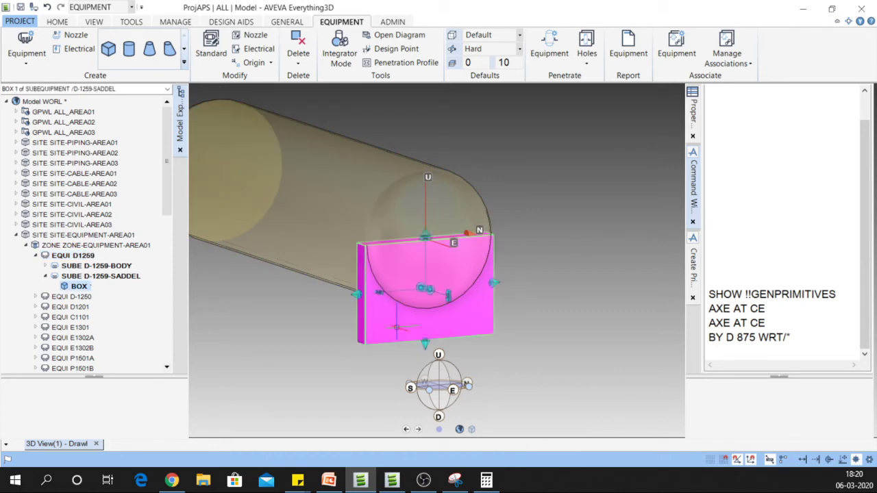
Step: Check the saddle box's X-length extension from its side handle and leave the value as it is
scroll(356, 301, "up", 1)
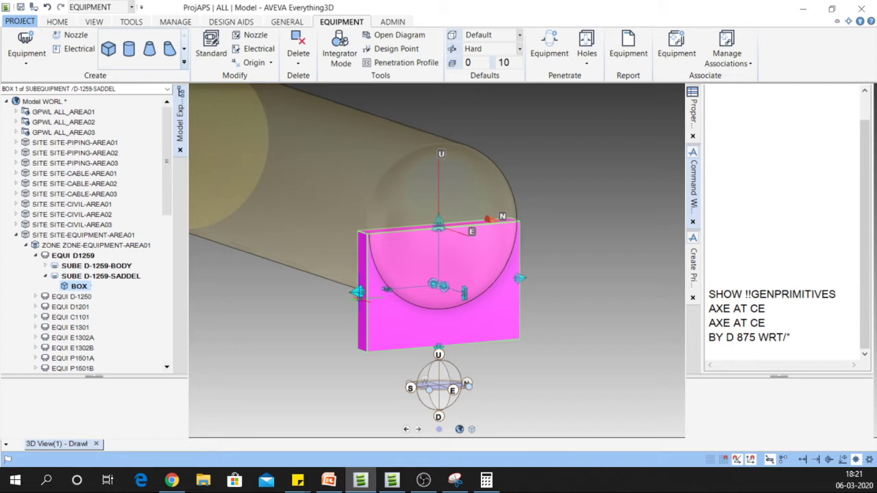
scroll(359, 294, "up", 2)
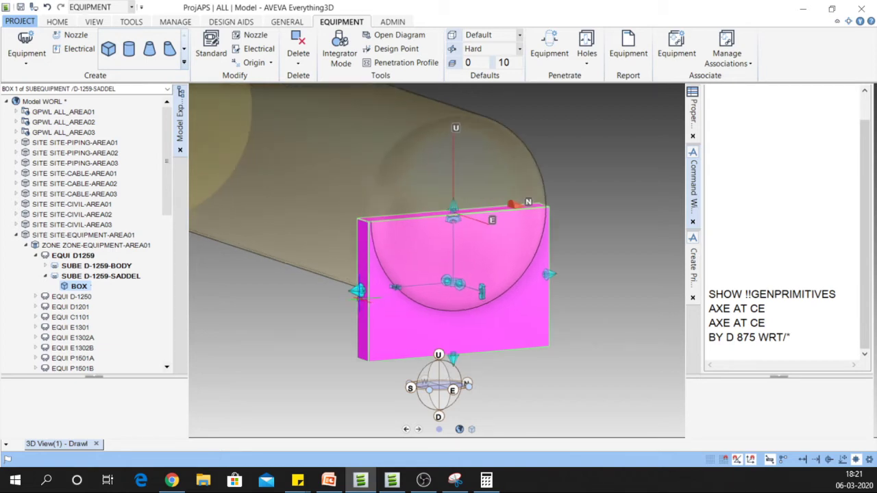
left_click_drag(358, 292, 274, 112)
scroll(391, 290, "up", 2)
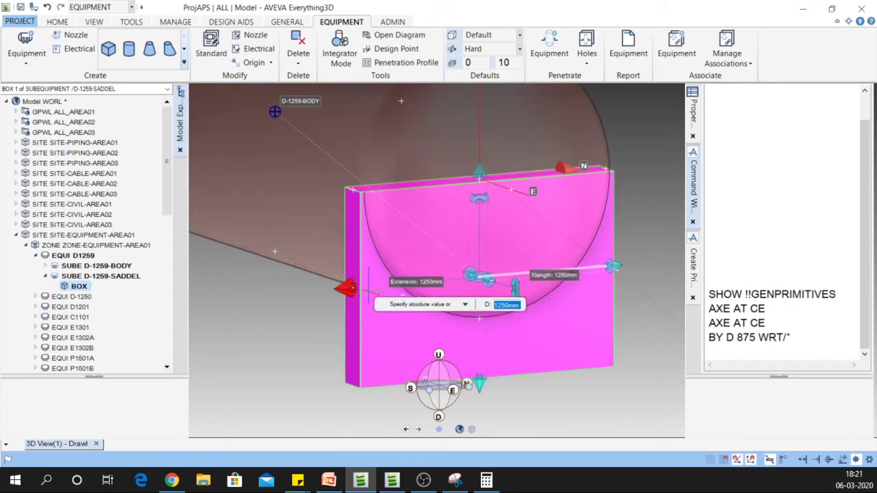
key("Return")
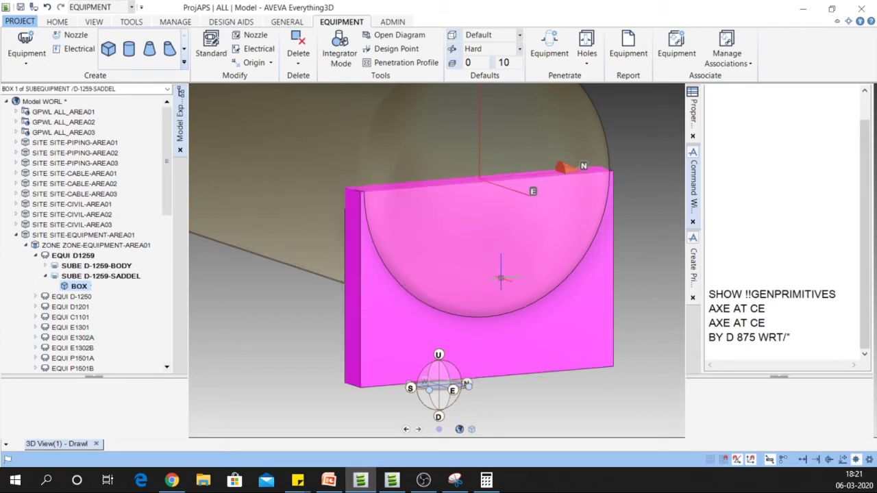
Step: Move the saddle box west by 1000 with the command BY W 1000
left_click(738, 351)
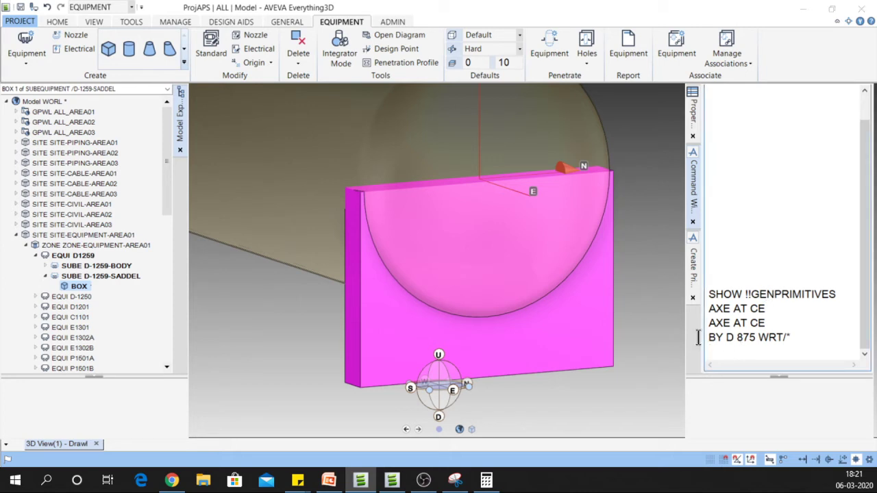
middle_click_drag(455, 280, 459, 301, "shift")
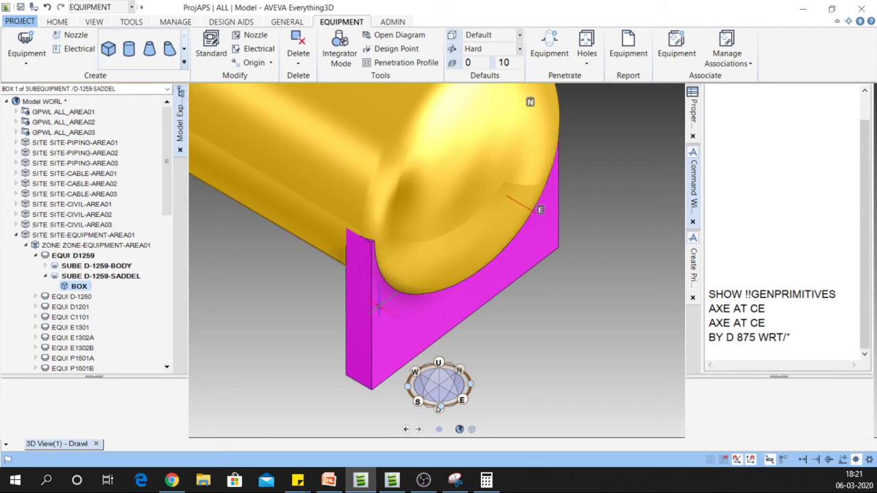
middle_click_drag(381, 304, 401, 312, "shift")
scroll(402, 311, "down", 1)
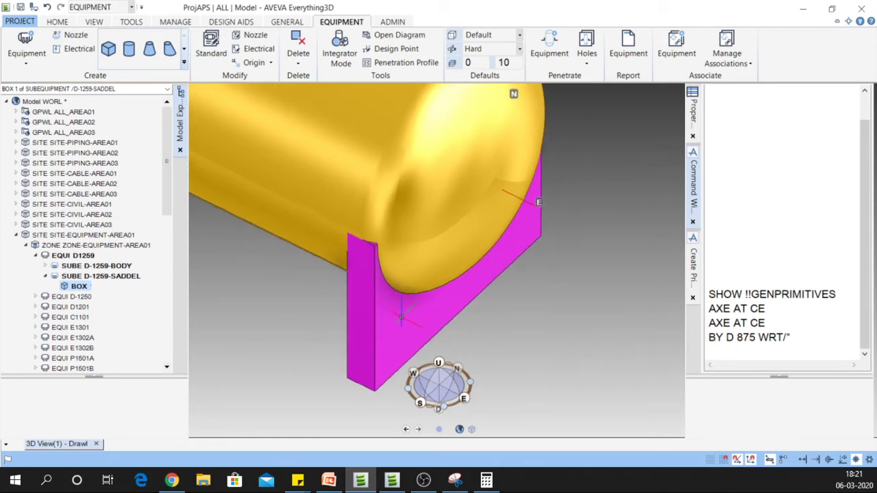
scroll(401, 314, "down", 3)
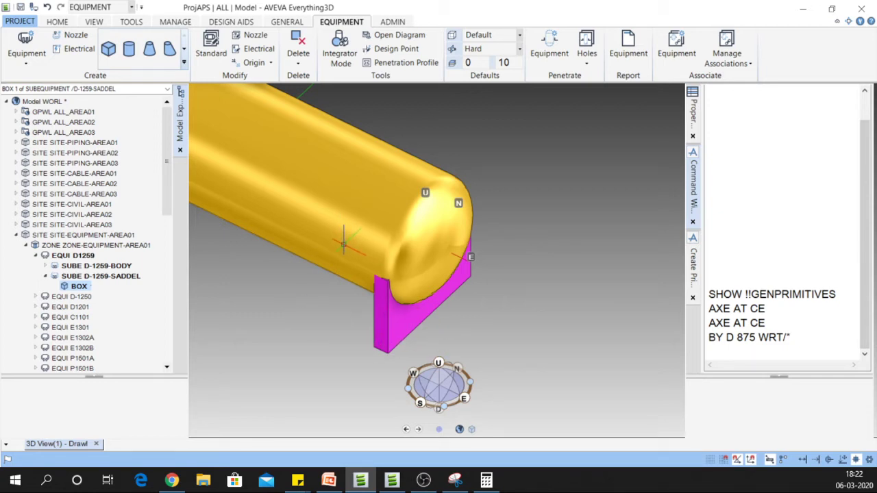
left_click(737, 358)
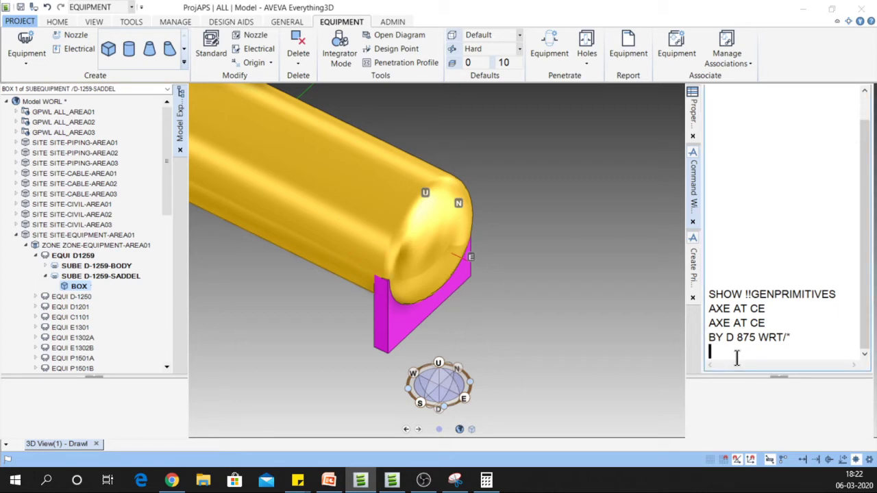
type("BY W 1000")
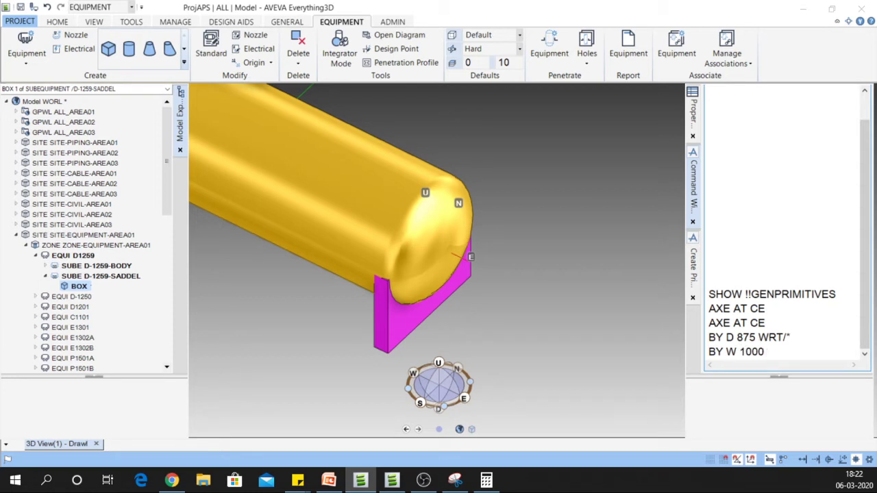
key("Return")
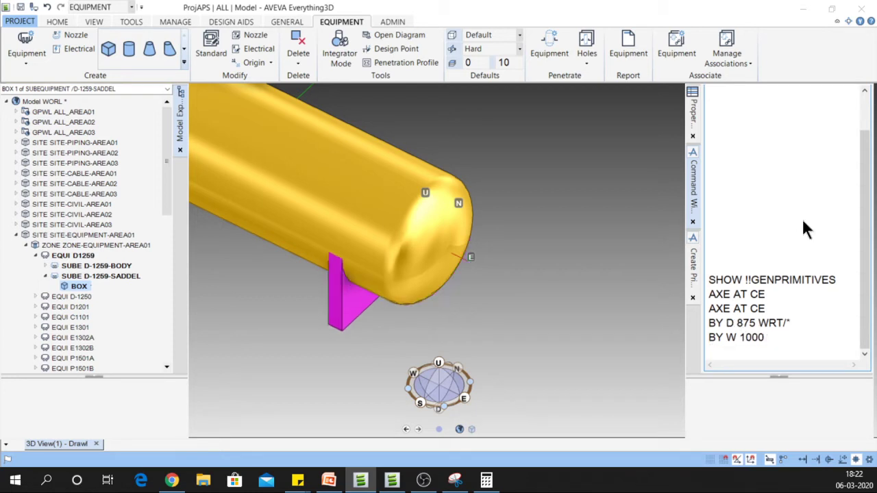
Step: Copy the saddle box 6000 to the west with the command NEW BOX COPY PRE BY W 6000 WRT/*
scroll(413, 262, "down", 5)
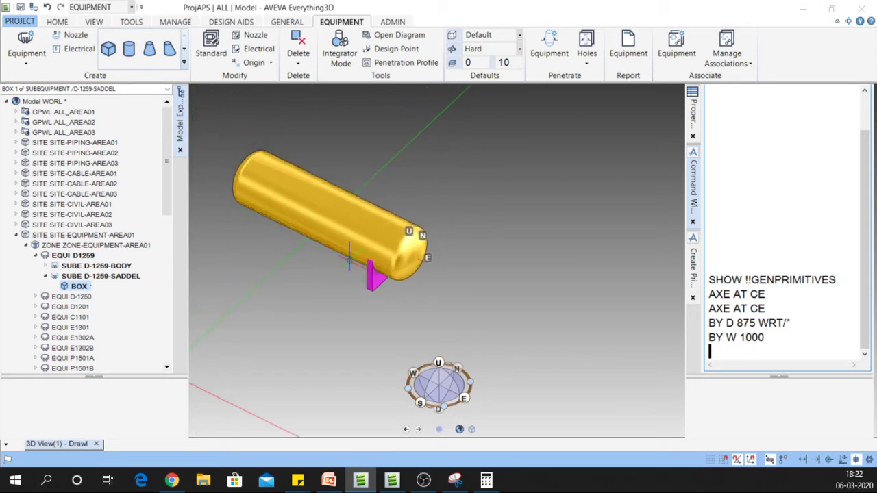
left_click(772, 376)
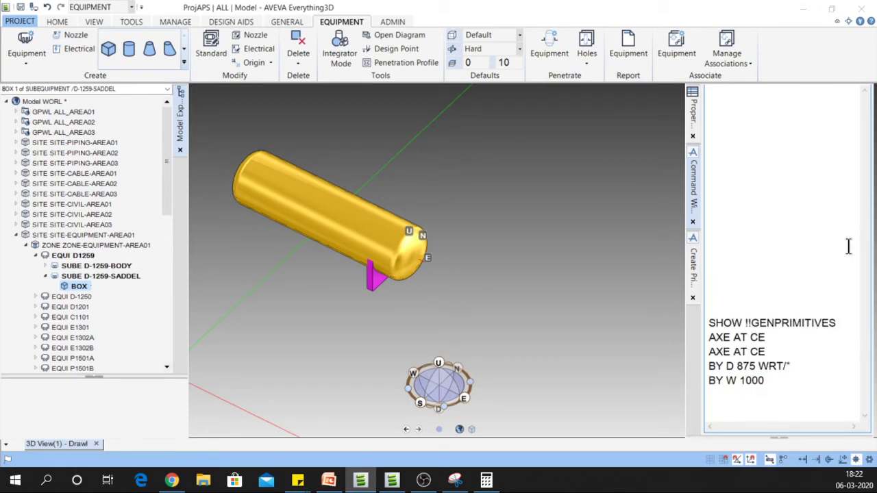
left_click(732, 397)
type("NEW BO")
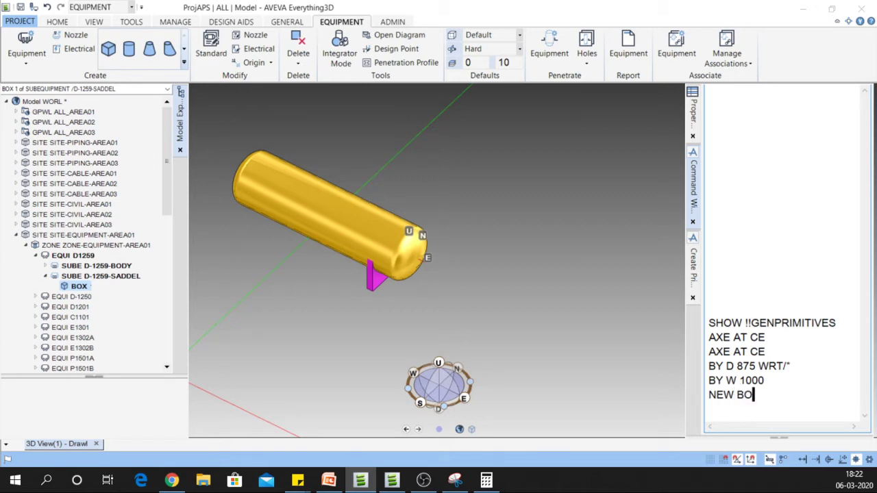
type("X COPY PRE ")
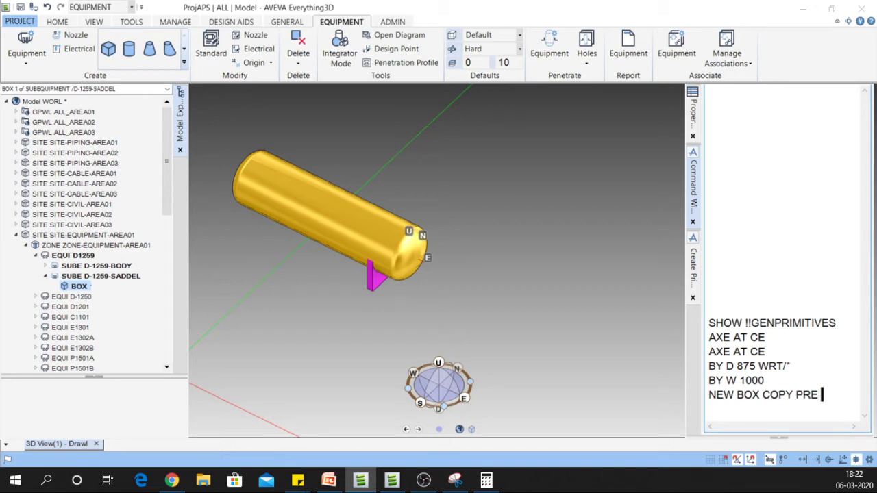
type("BY W 6000")
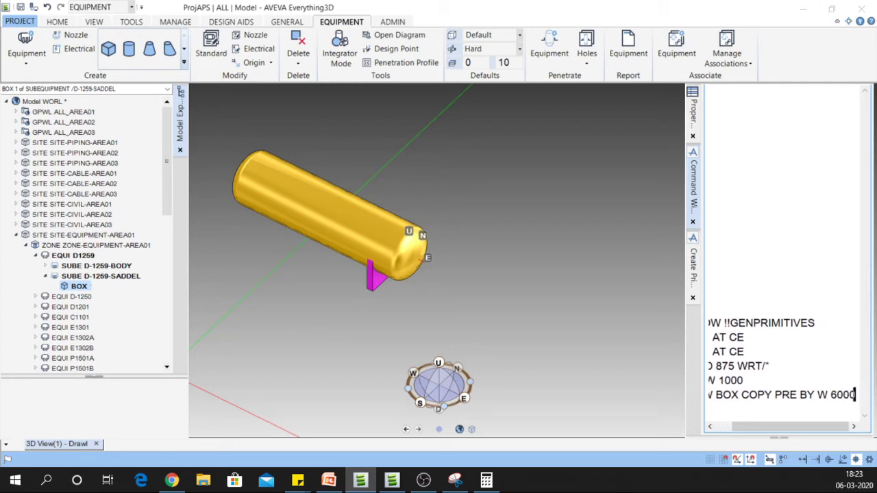
type(" WRT")
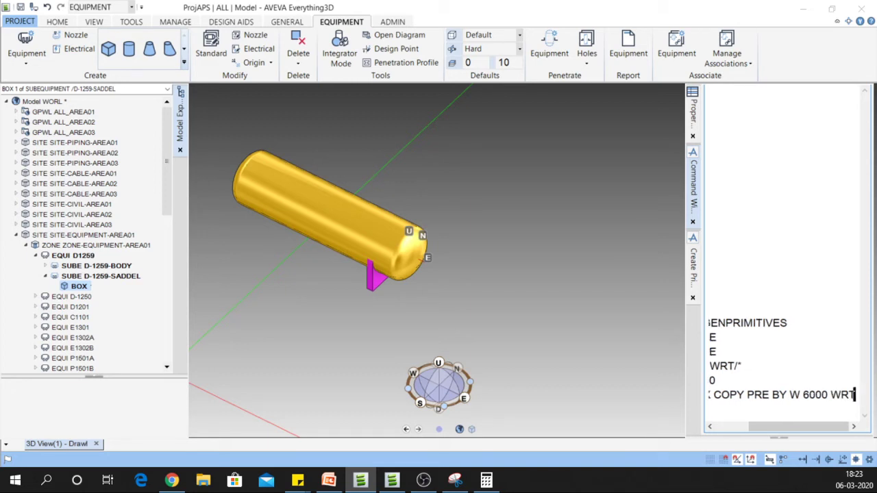
type("/")
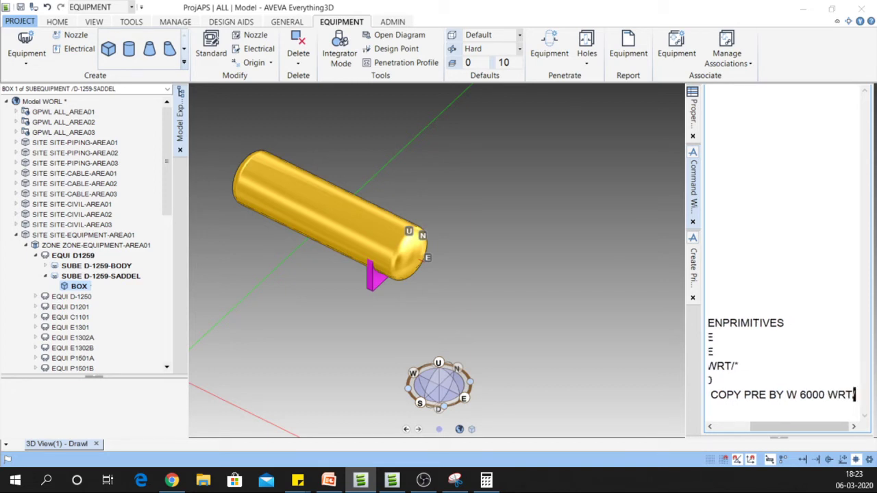
type("*")
key("Return")
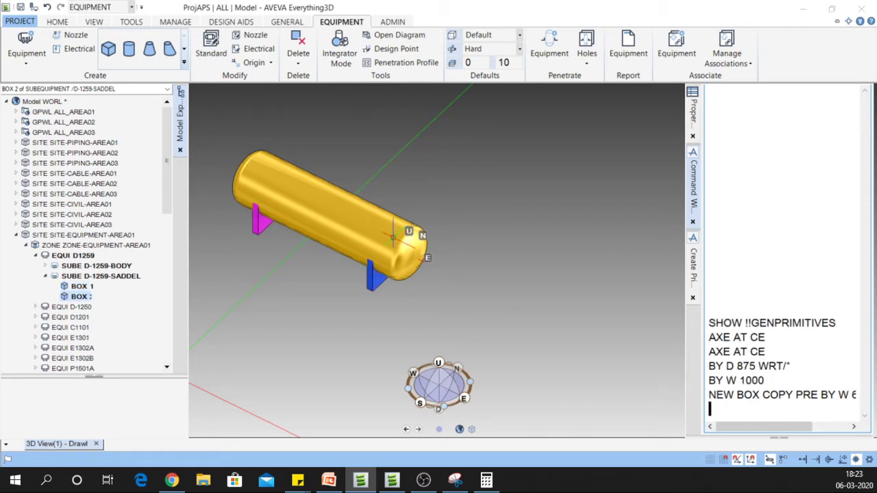
Step: Start creating a third sub-equipment under equipment D1259, alongside the body and saddle sub-equipments
scroll(393, 237, "down", 3)
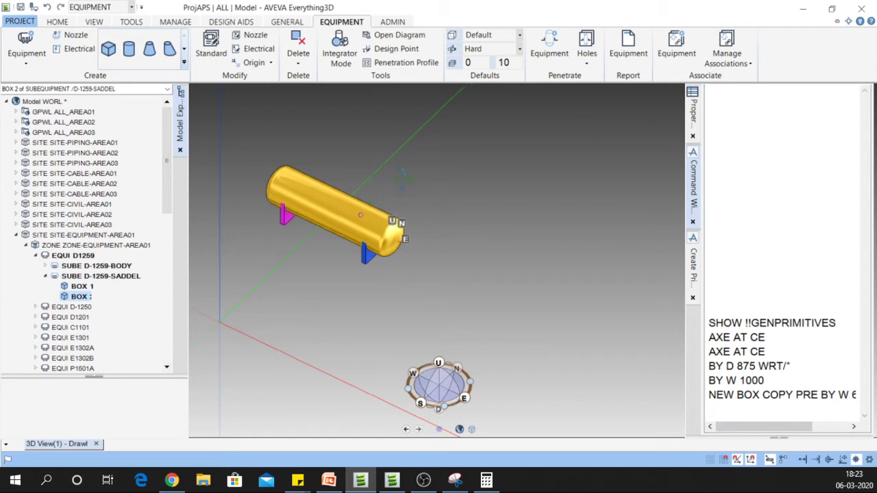
middle_click_drag(405, 180, 296, 173)
scroll(354, 223, "up", 2)
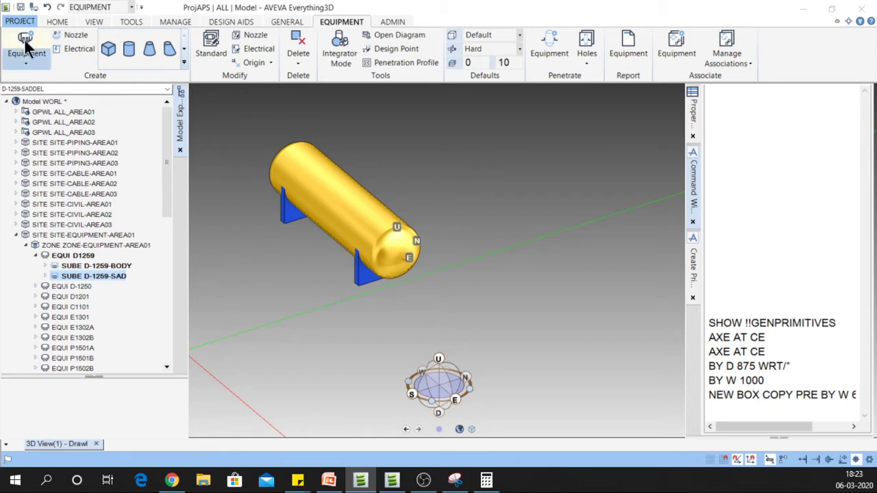
left_click(24, 62)
left_click(39, 91)
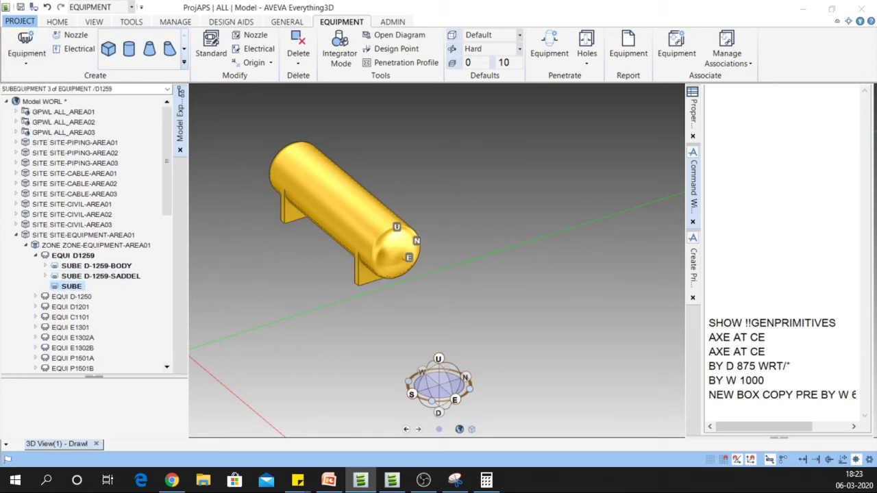
left_click_drag(665, 260, 624, 225)
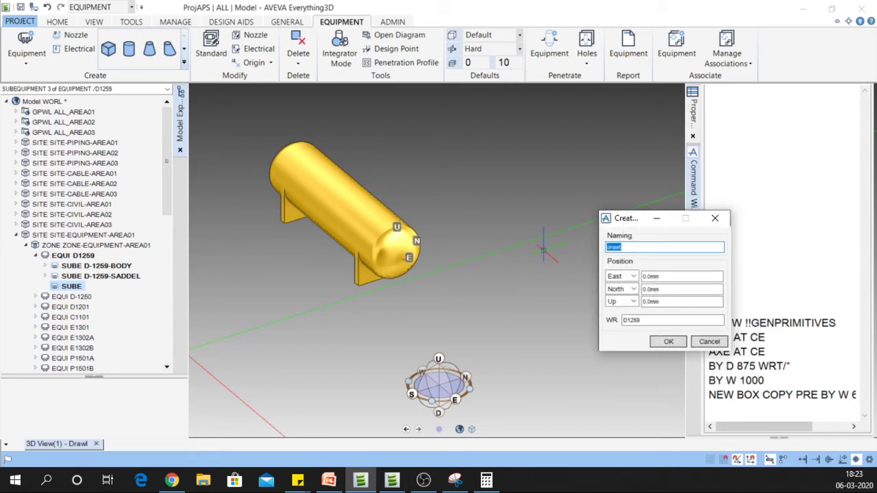
Step: Try to name the new sub-equipment D-1250-NOZZEL
type("D-1250-NOZZEL")
left_click(546, 259)
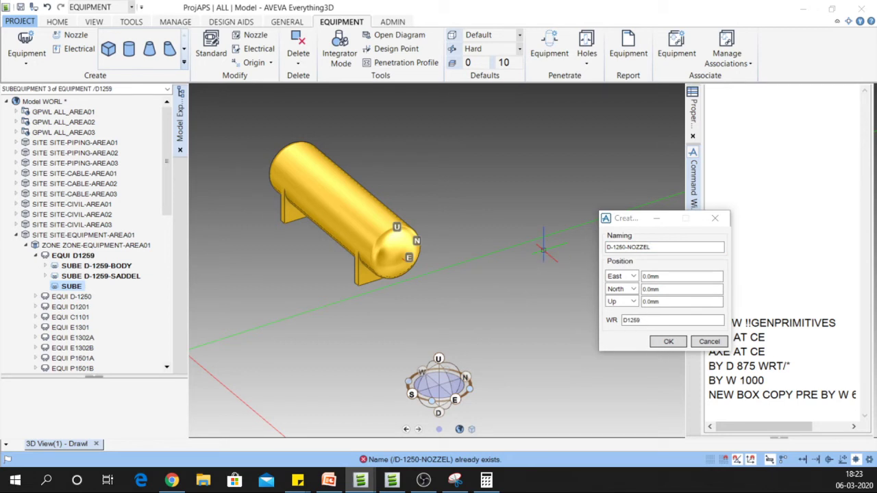
left_click(543, 251)
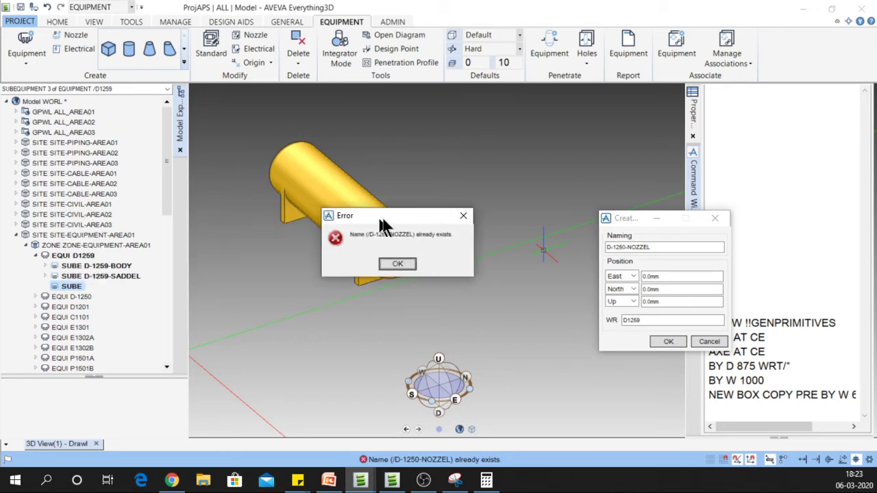
left_click(464, 296)
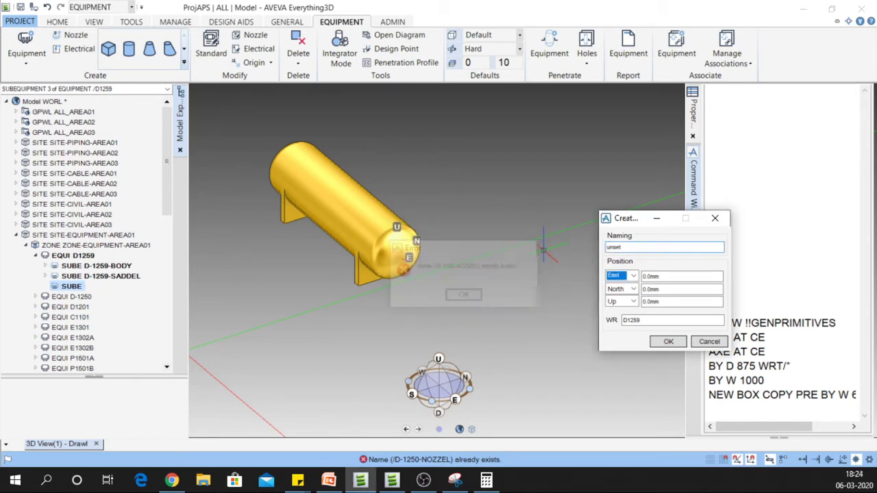
Step: Name the new sub-equipment D-1259-N0ZZEL and create it at the default position relative to D1259
left_click(629, 246)
double_click(629, 246)
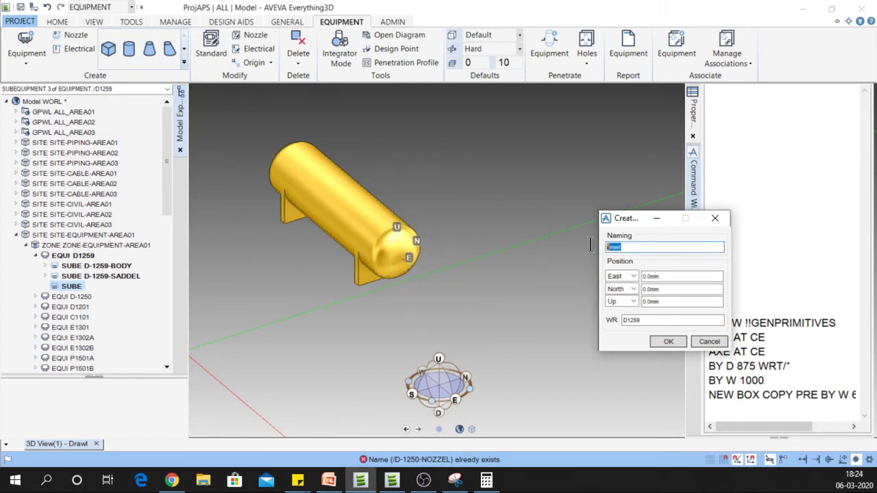
type("D-")
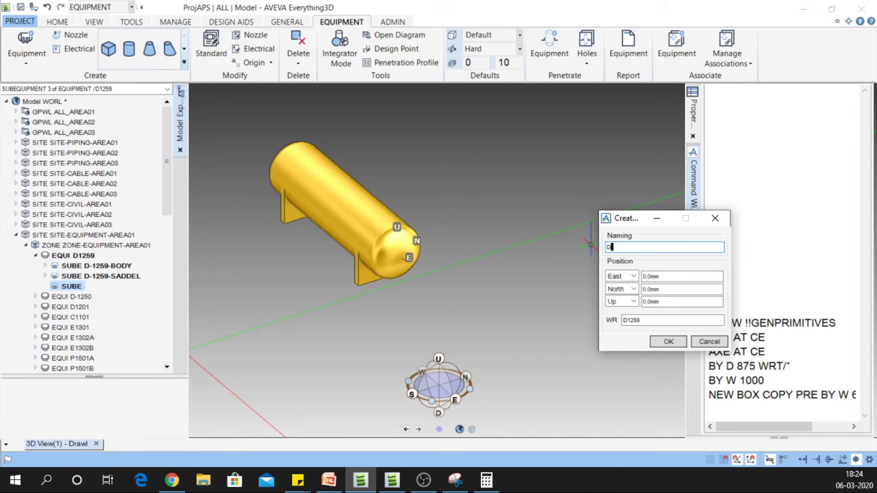
type("126")
type("9")
type("-N1")
type("OZZE")
type("L")
key("Tab")
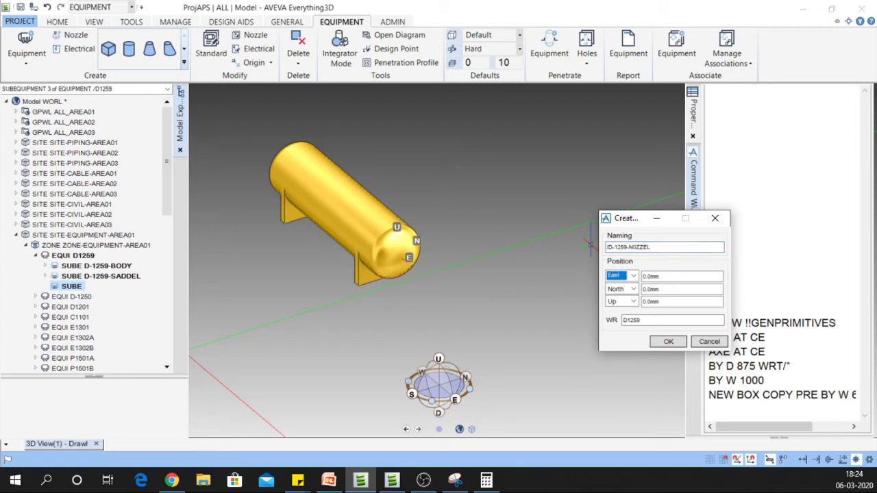
left_click(669, 341)
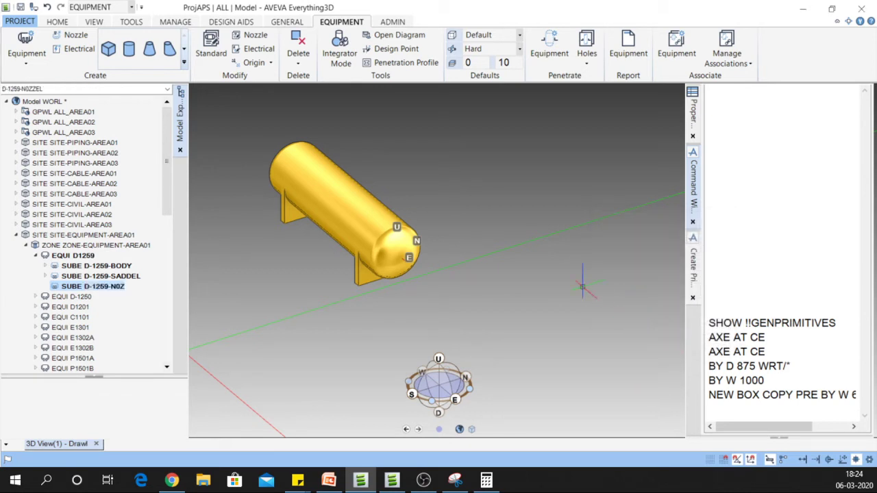
Step: Start a new nozzle in the D-1259-N0ZZEL sub-equipment and name it D1259-N1
middle_click_drag(302, 274, 346, 255, "shift")
scroll(346, 254, "up", 5)
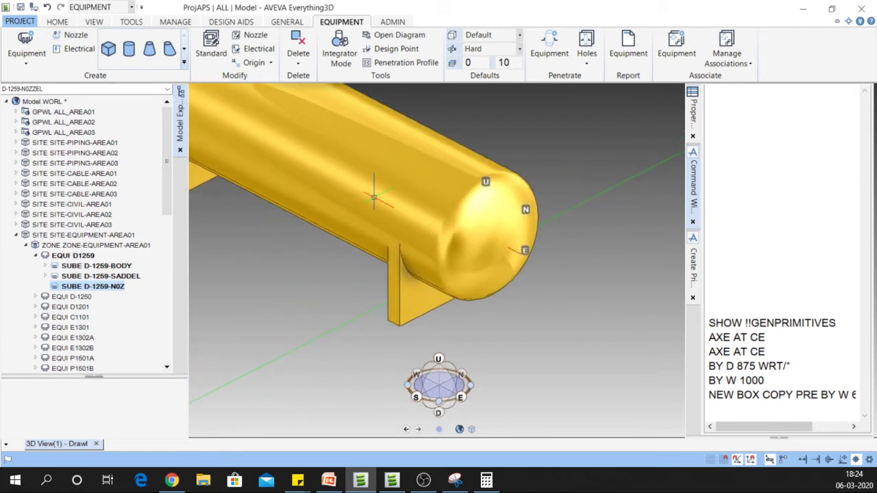
middle_click_drag(373, 197, 488, 258)
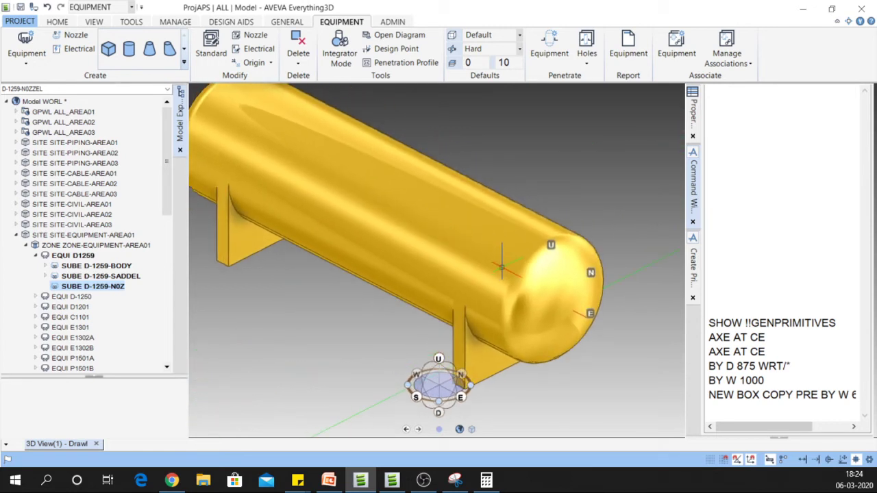
scroll(502, 267, "down", 3)
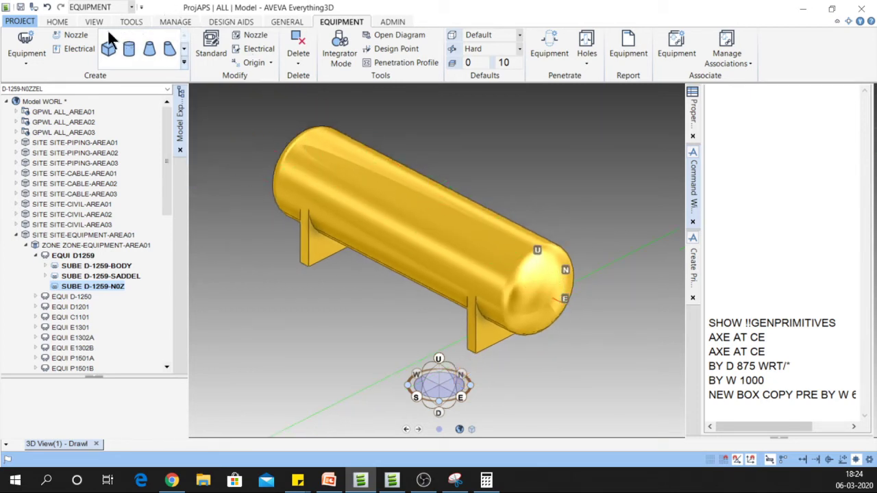
left_click(68, 32)
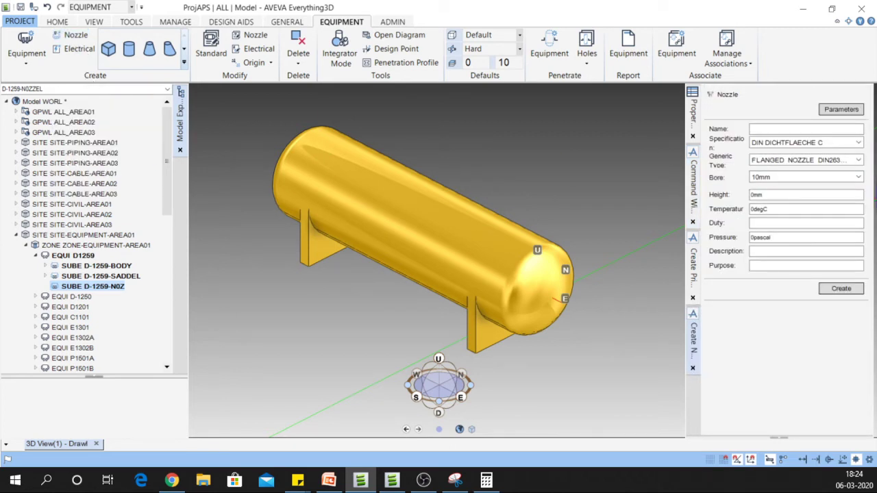
left_click(769, 130)
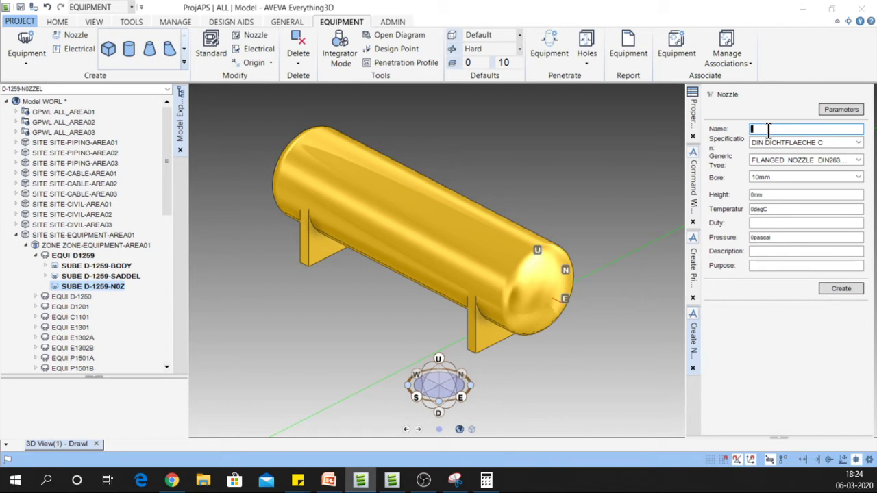
type("N")
key("BackSpace")
type("D1259-N")
type("1")
key("Tab")
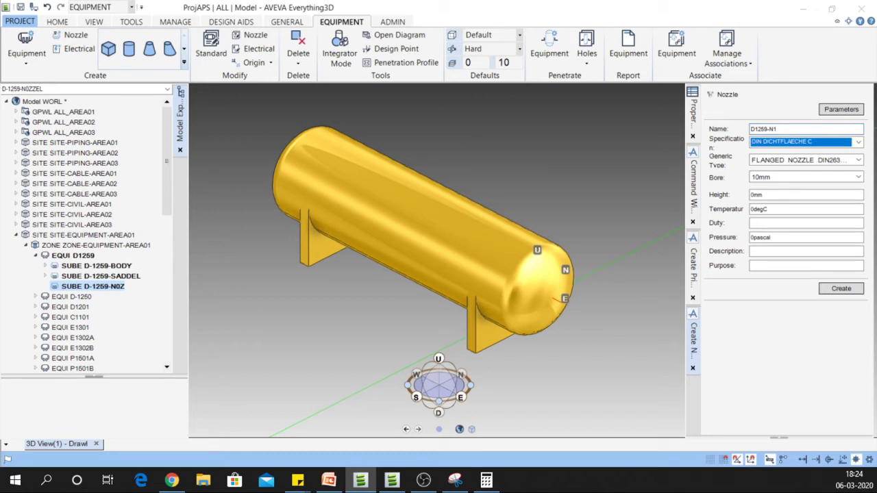
Step: Set the new nozzle's specification to ANSI-NOZZLES and its generic type to 300lb Ansi Flanges
left_click(797, 140)
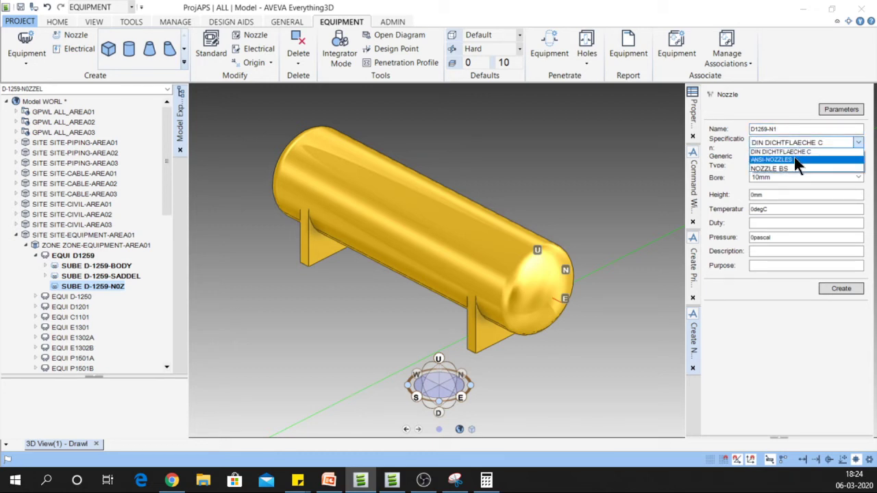
left_click(795, 159)
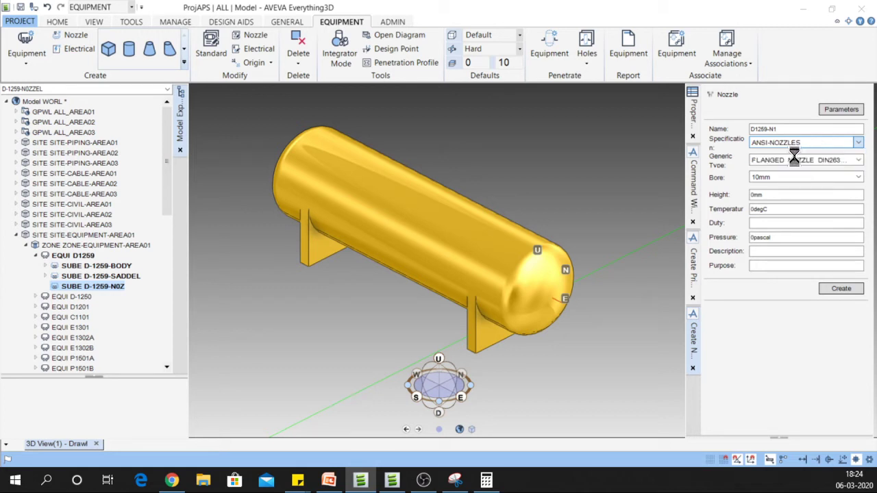
left_click(795, 160)
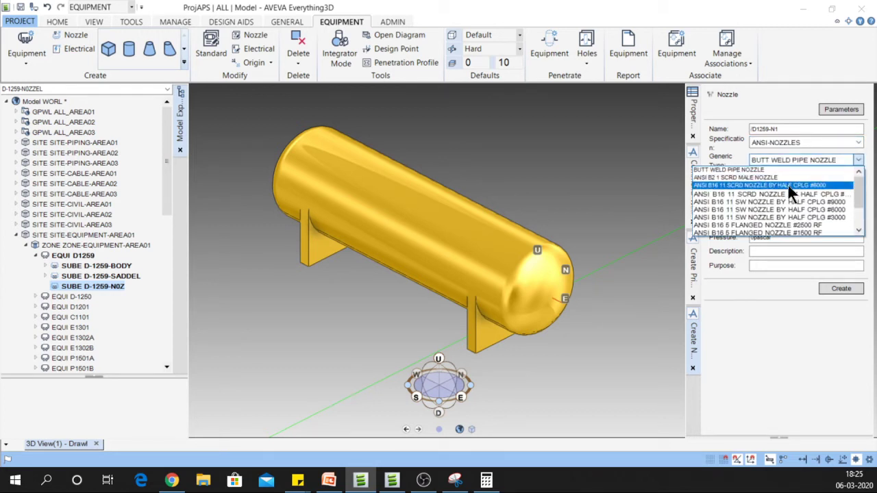
scroll(795, 201, "down", 2)
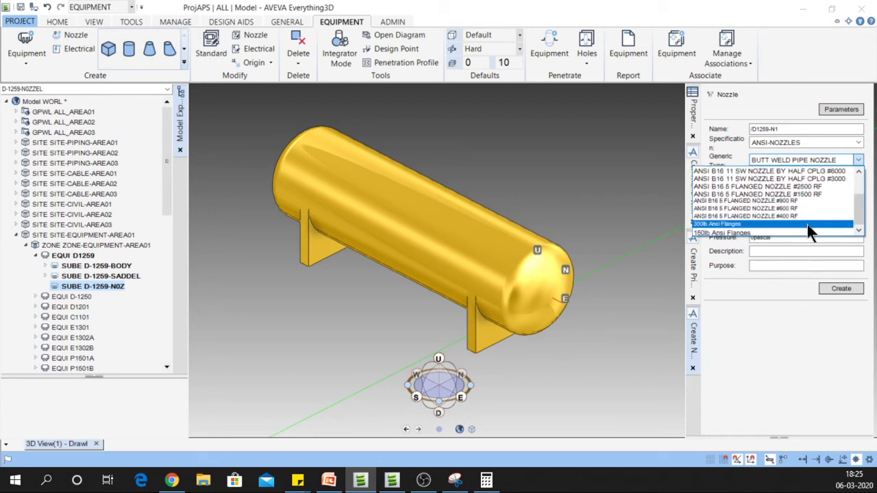
left_click(733, 223)
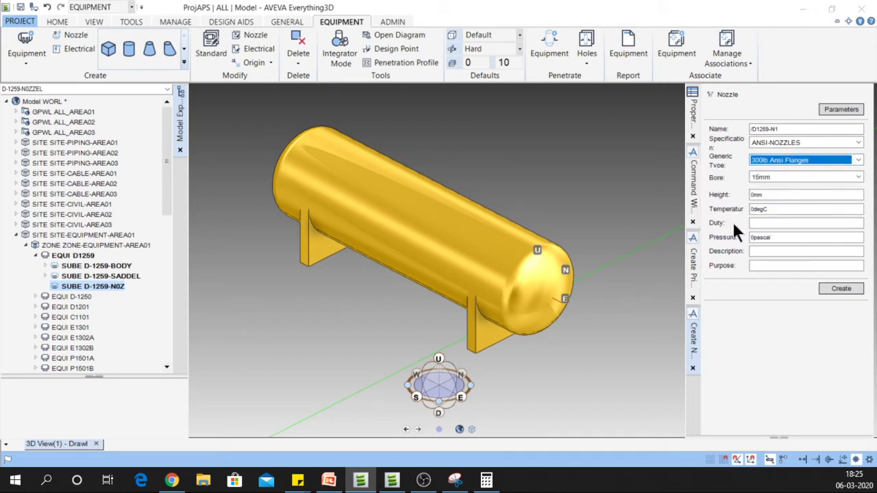
Step: Set the nozzle's bore to 150mm and open its height for editing
left_click(776, 176)
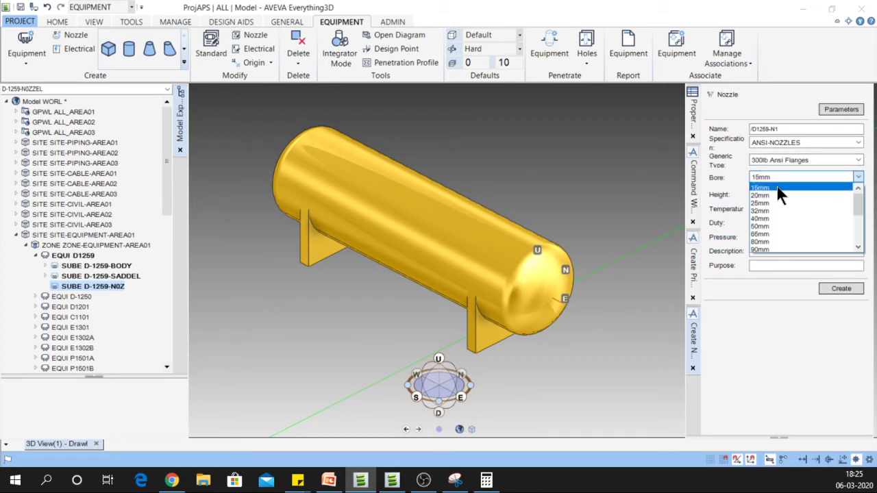
scroll(778, 216, "down", 2)
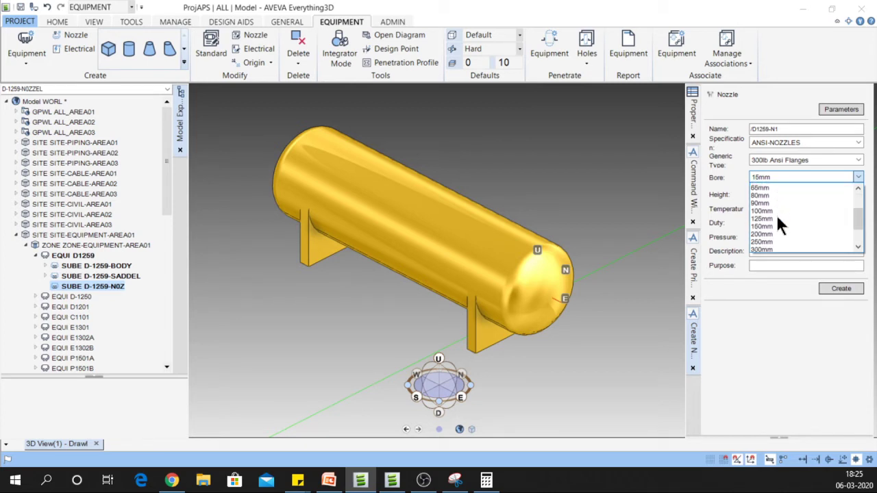
left_click(776, 226)
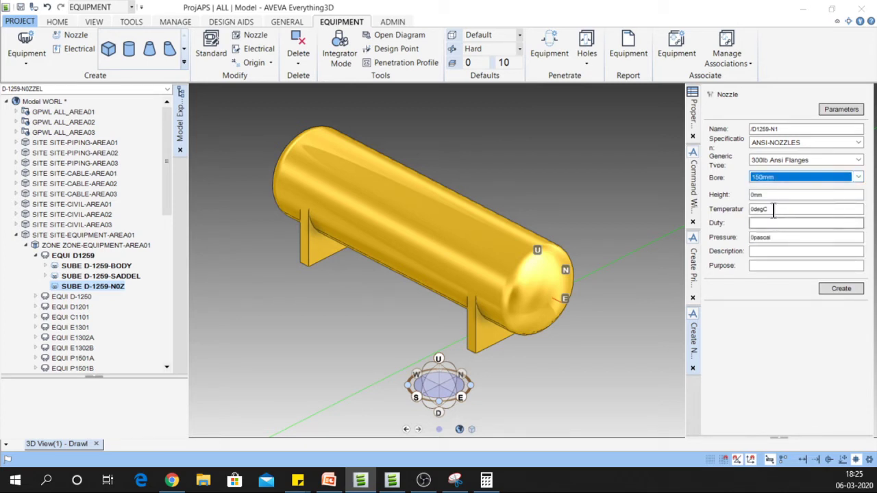
double_click(772, 195)
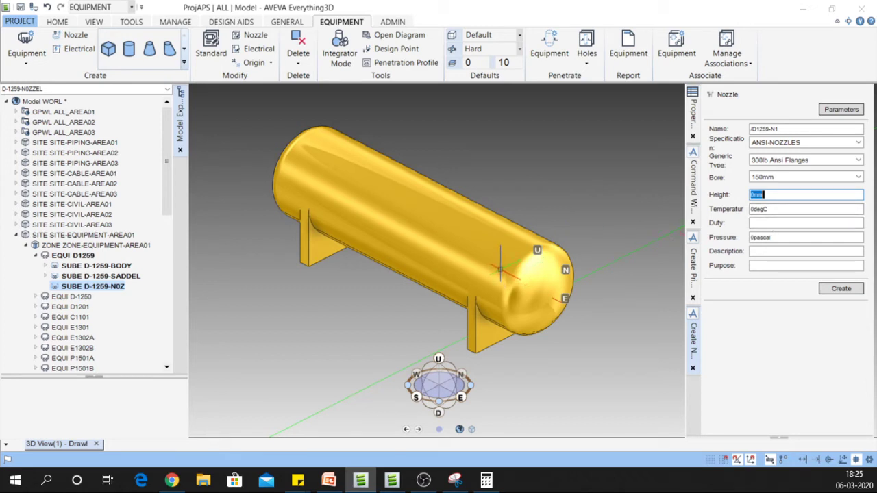
Step: Select the cylinder primitive of the D-1259-BODY sub-equipment in the 3D view
left_click(475, 251)
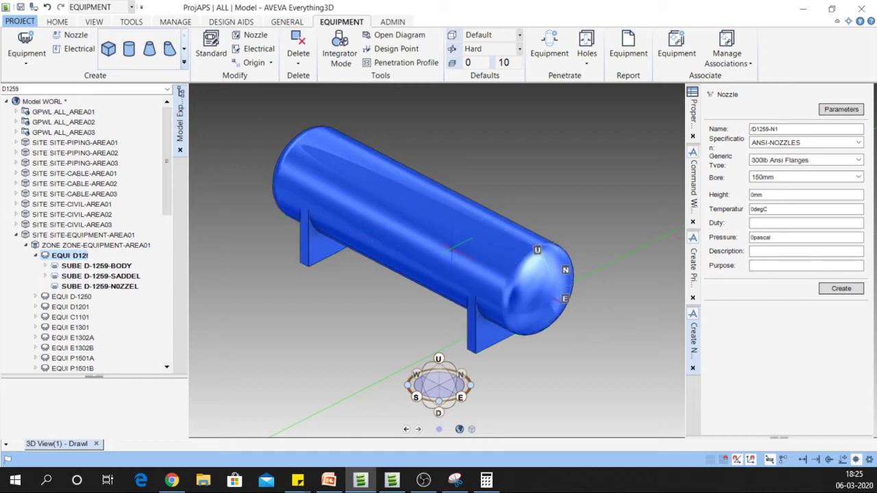
right_click(451, 249)
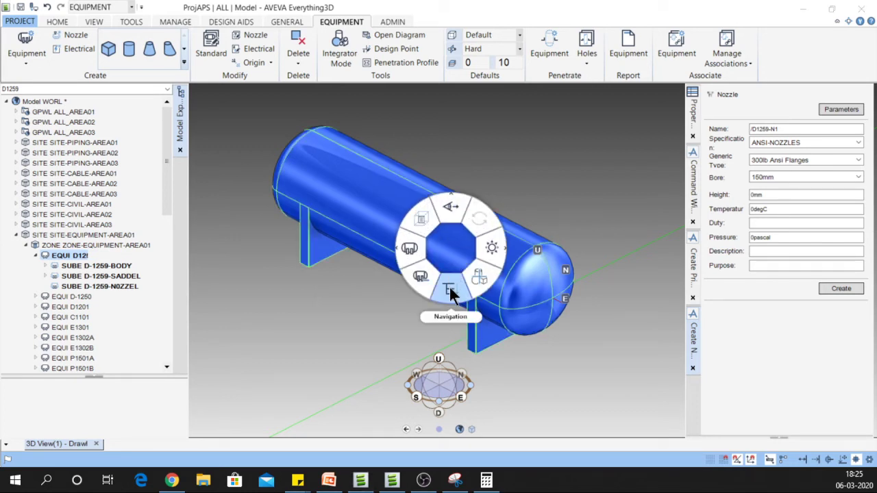
left_click(451, 291)
left_click(626, 309)
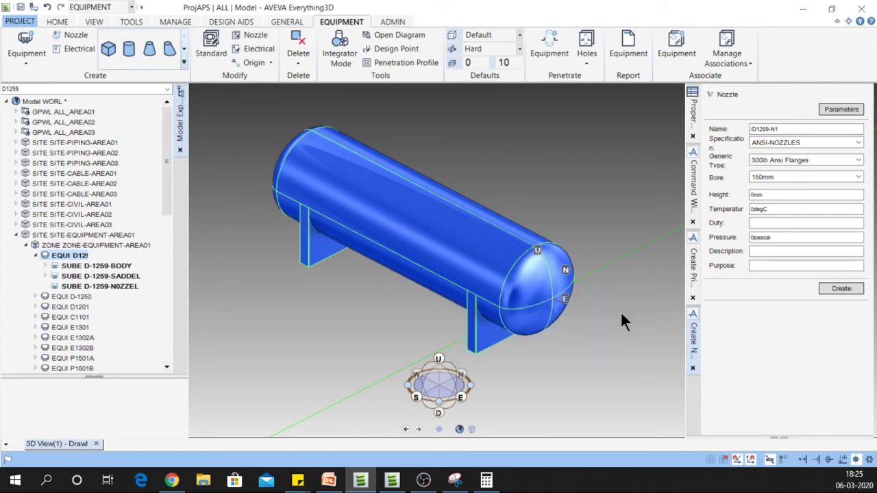
left_click(430, 245)
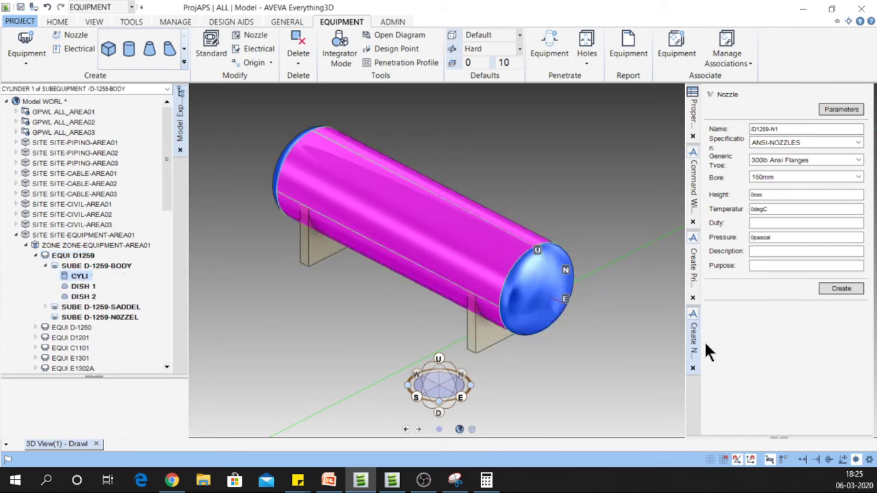
Step: Query the body cylinder's diameter with Q DIA and calculate its radius with Q 2500 / 2
left_click(694, 183)
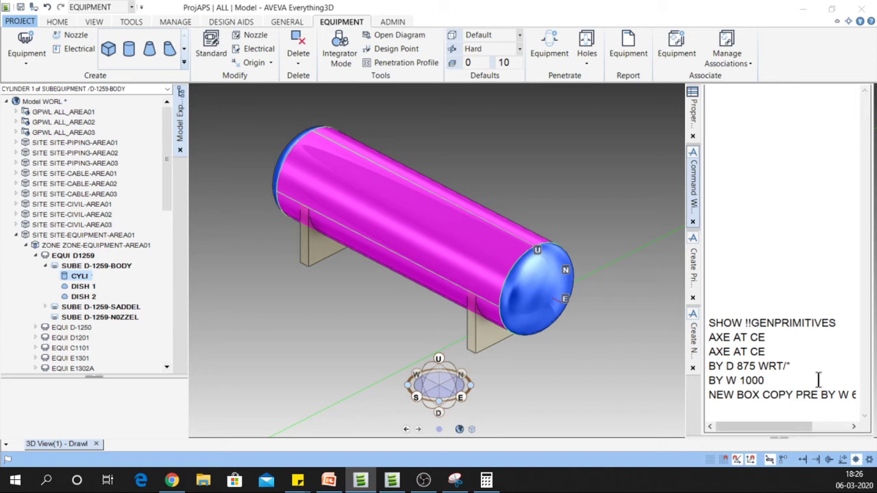
left_click(738, 414)
type("Q ")
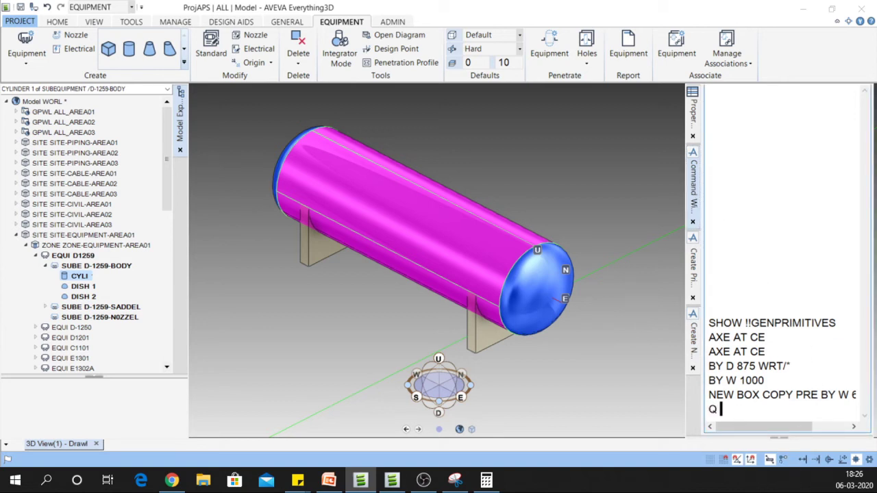
type("DIA")
key("Return")
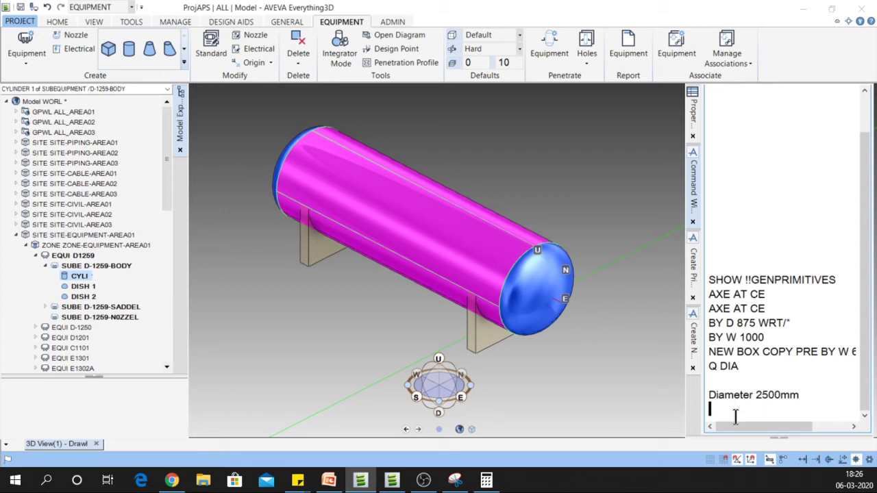
type("Q 2500 / 2")
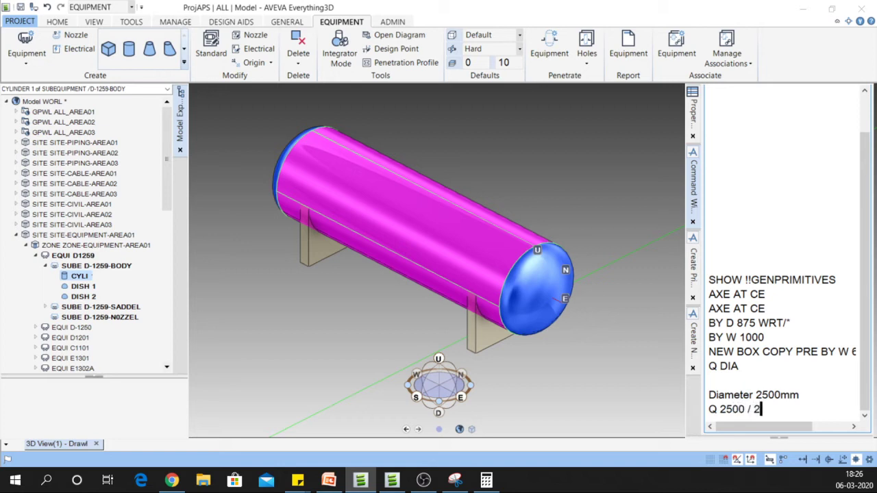
key("Return")
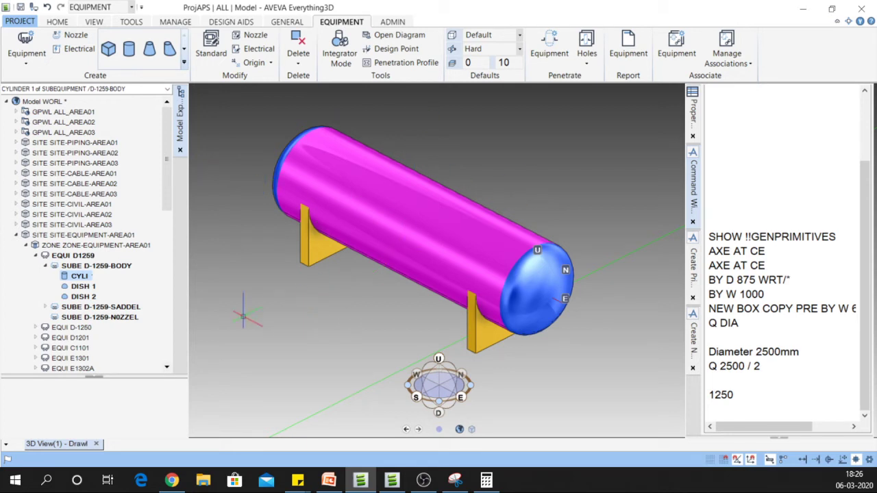
Step: Reselect the D-1259-N0ZZEL sub-equipment and calculate the nozzle height with Q 1250 + 300
left_click(96, 318)
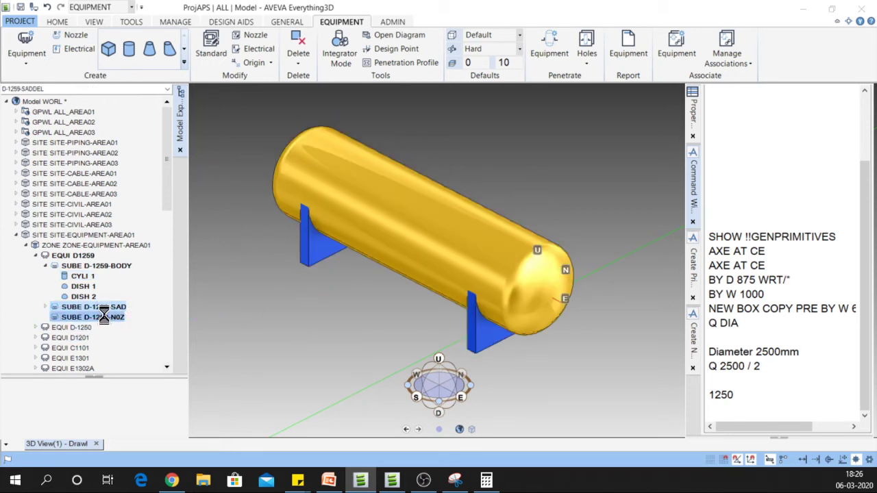
left_click(696, 343)
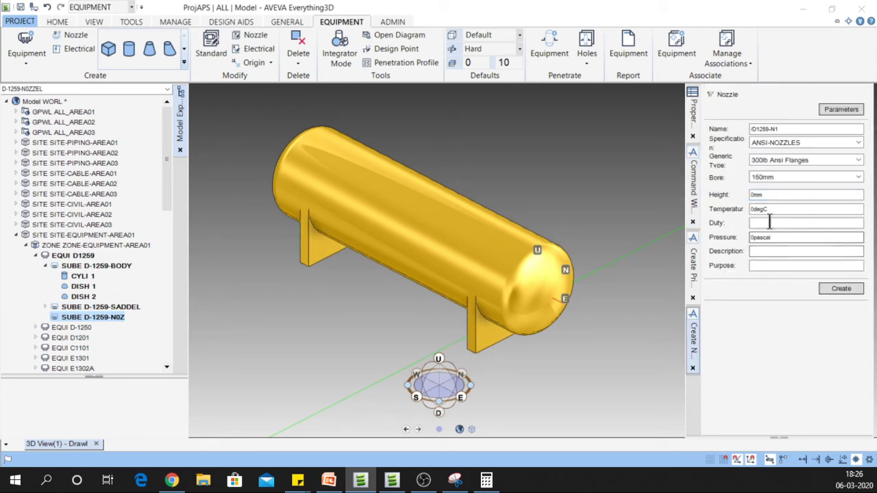
left_click(696, 208)
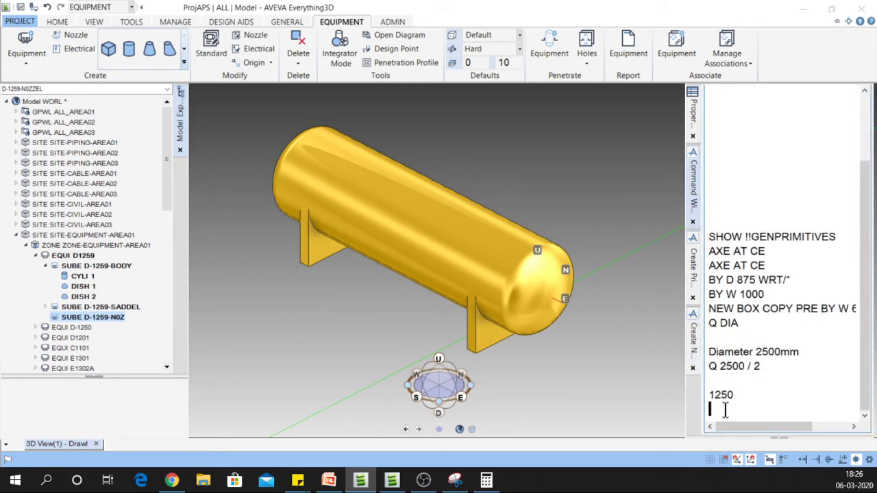
type("Q 1250 ")
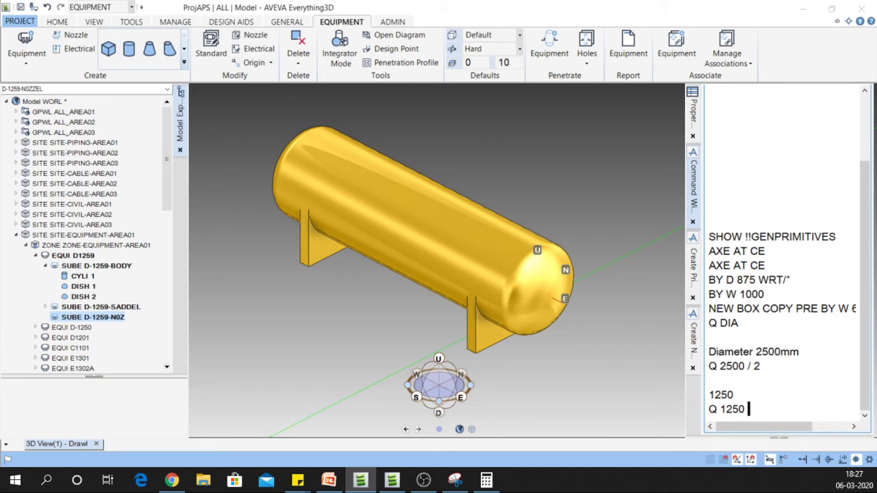
type("+ 300")
key("Return")
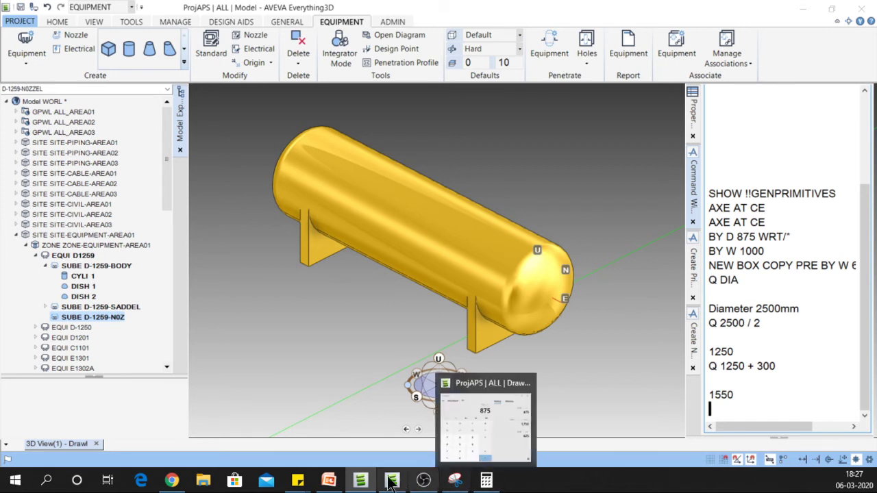
Step: Set the nozzle's height to 1550mm and create D1259-N1 in the D-1259-N0ZZEL sub-equipment
left_click(697, 344)
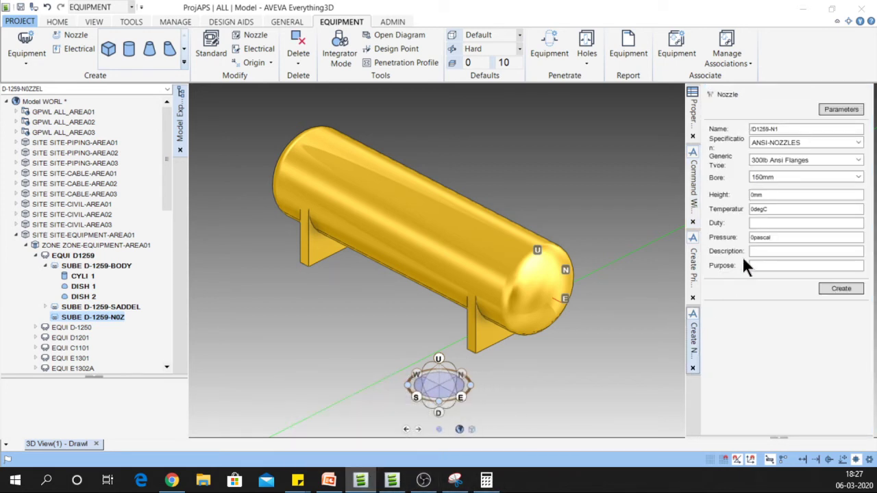
double_click(766, 194)
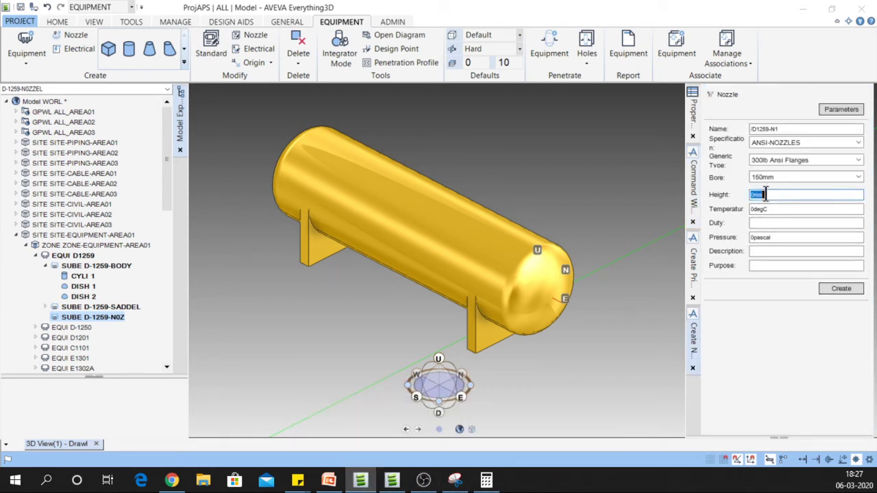
type("1550")
key("Tab")
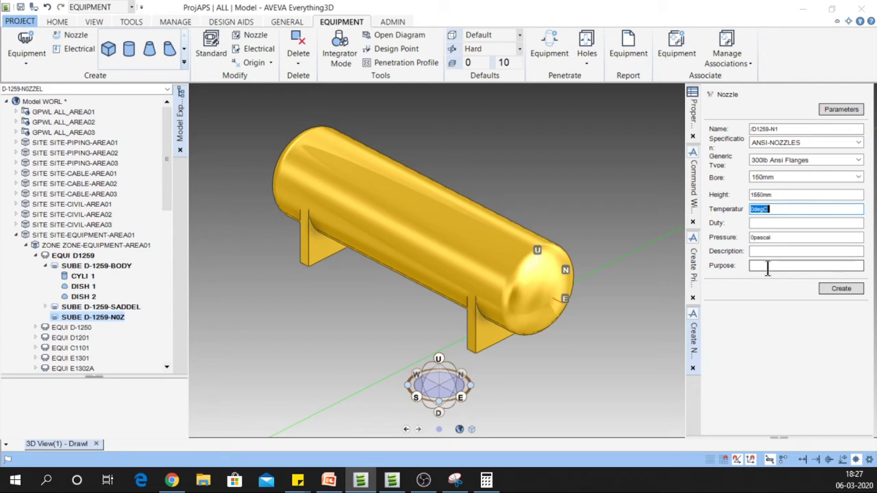
left_click(841, 289)
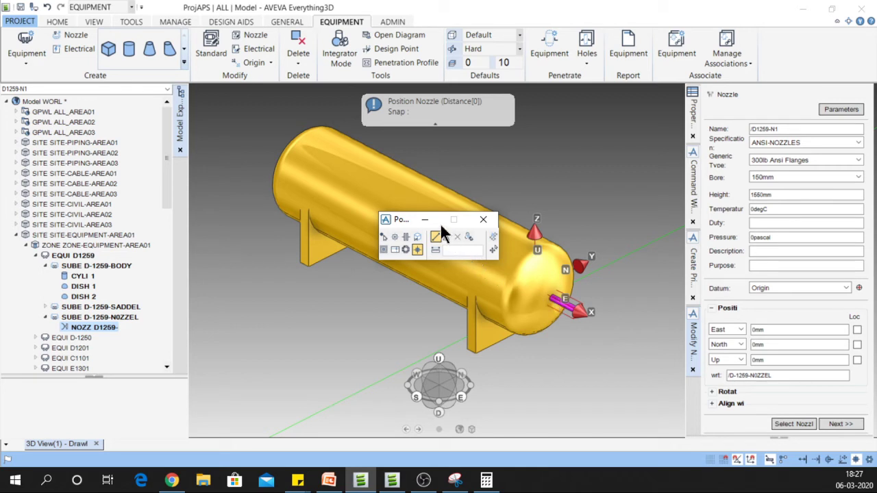
Step: Display the model in wireframe to expose the new nozzle inside the vessel's dished end
left_click_drag(407, 218, 399, 143)
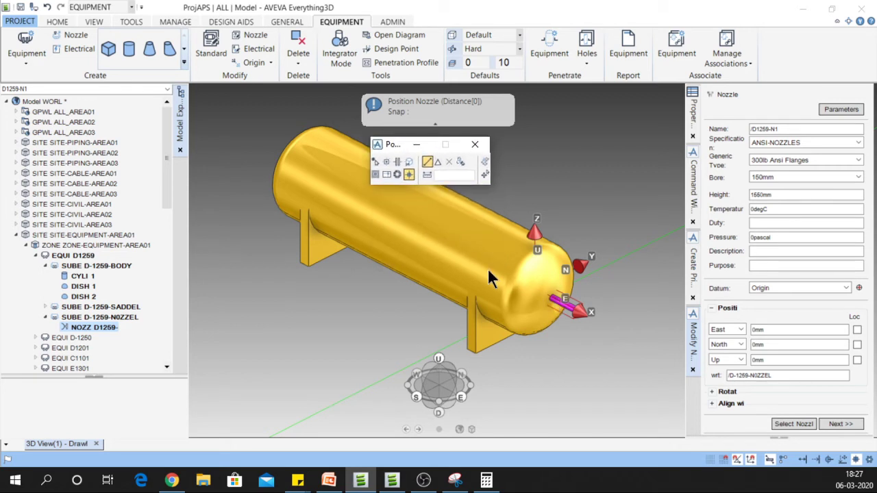
scroll(542, 300, "up", 2)
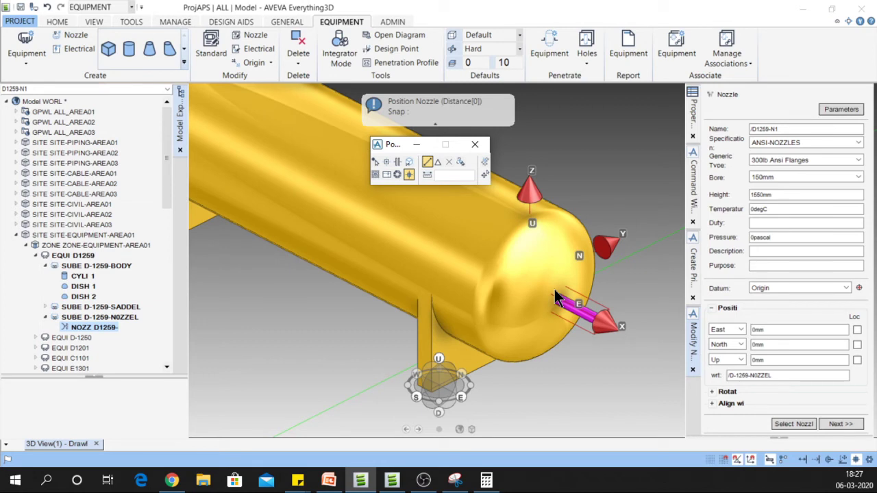
key("F8")
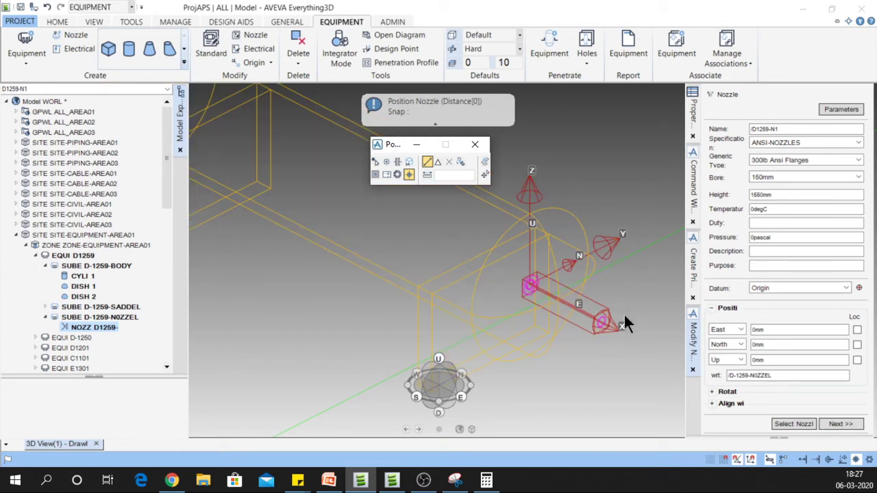
Step: Rotate nozzle D1259-N1 by 90 degrees about Y
left_click(712, 394)
left_click(765, 405)
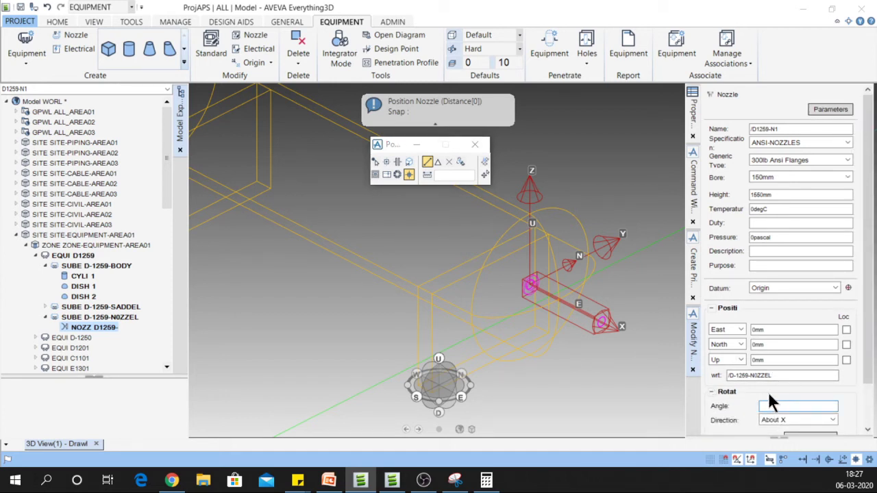
type("90")
key("Tab")
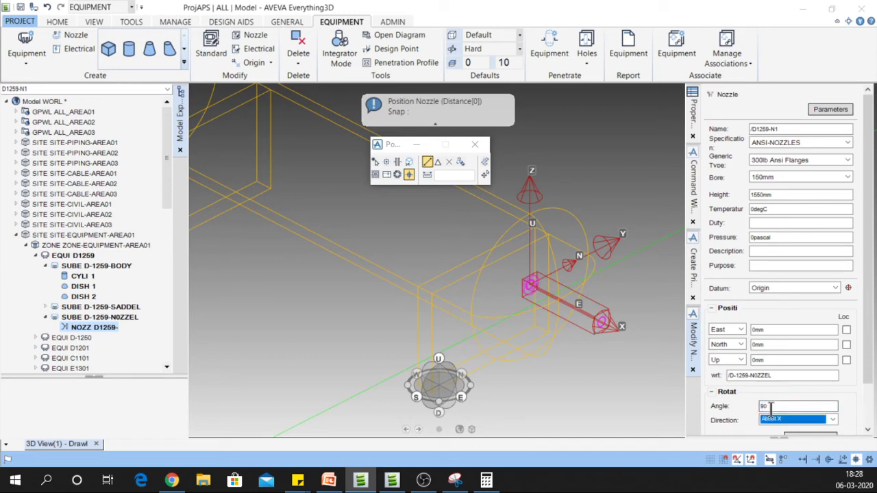
left_click(779, 420)
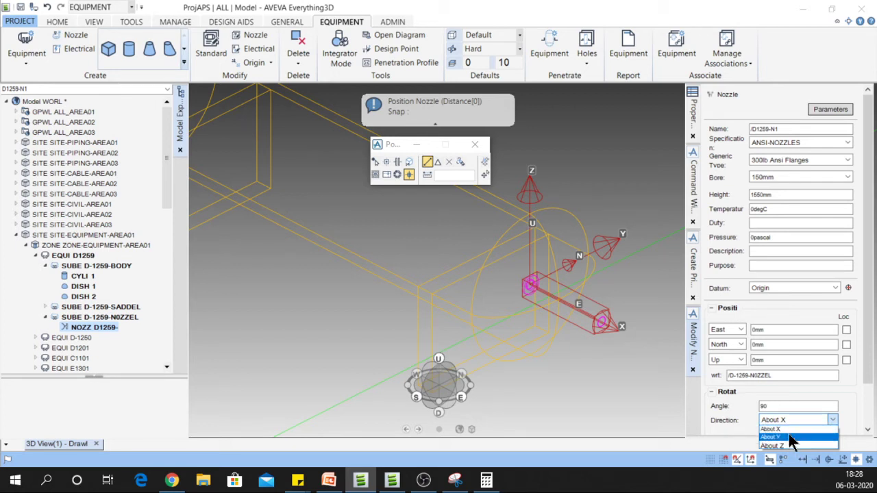
left_click(789, 436)
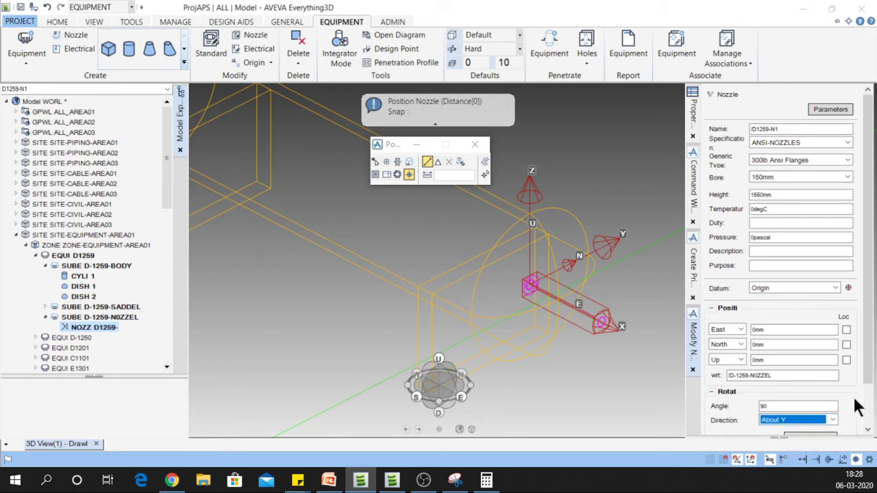
scroll(870, 370, "down", 1)
left_click(826, 395)
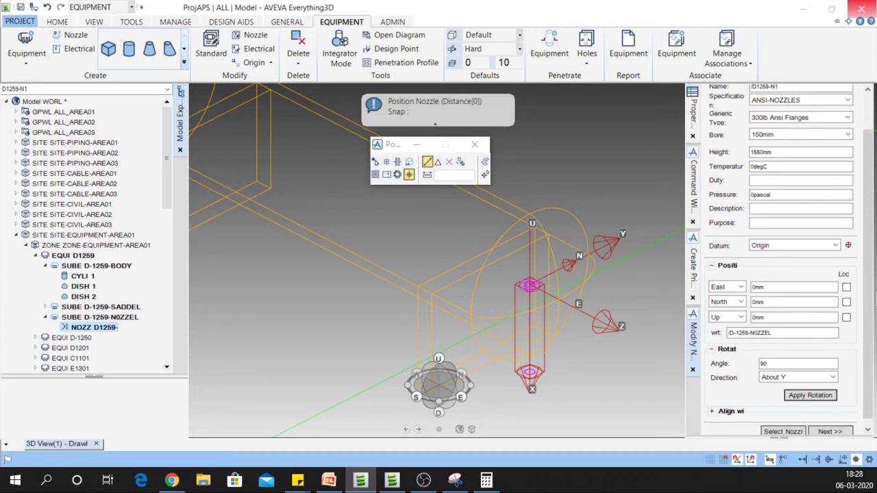
Step: Return the model to shaded display and check where nozzle D1259-N1 sits on the vessel
key("F8")
middle_click_drag(548, 260, 541, 248)
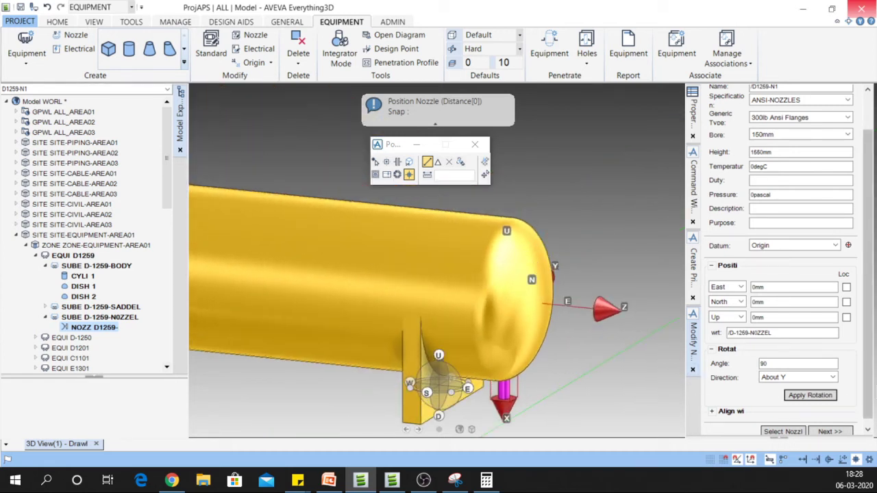
scroll(867, 355, "down", 1)
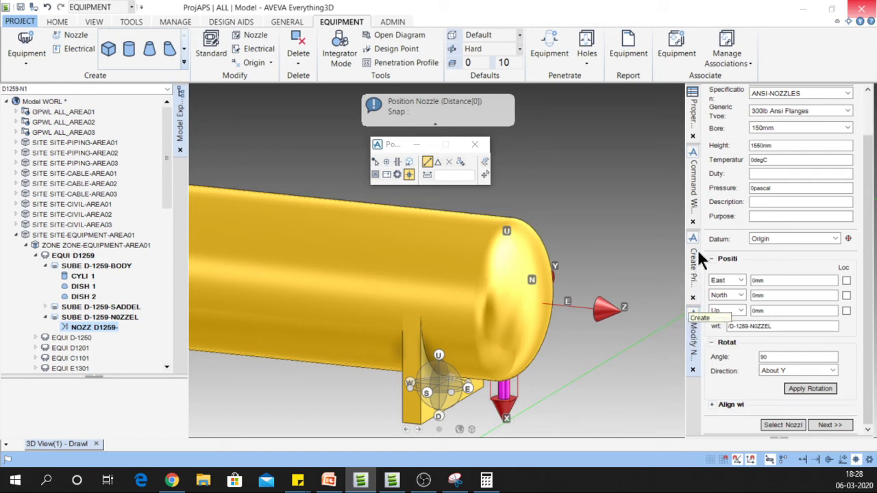
Step: Move nozzle D1259-N1 up by 1550 with the command BY U 1550WRT/* and finish modifying it
left_click(694, 206)
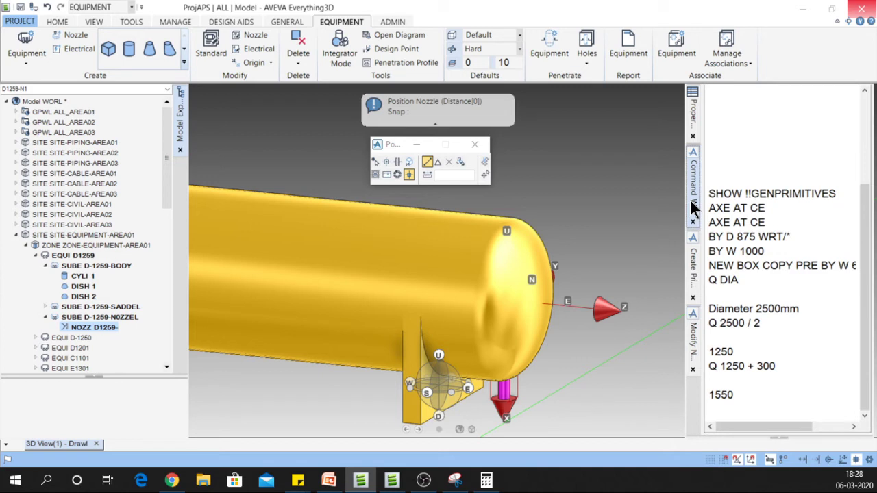
double_click(728, 395)
key("ctrl+c")
key("ctrl+v")
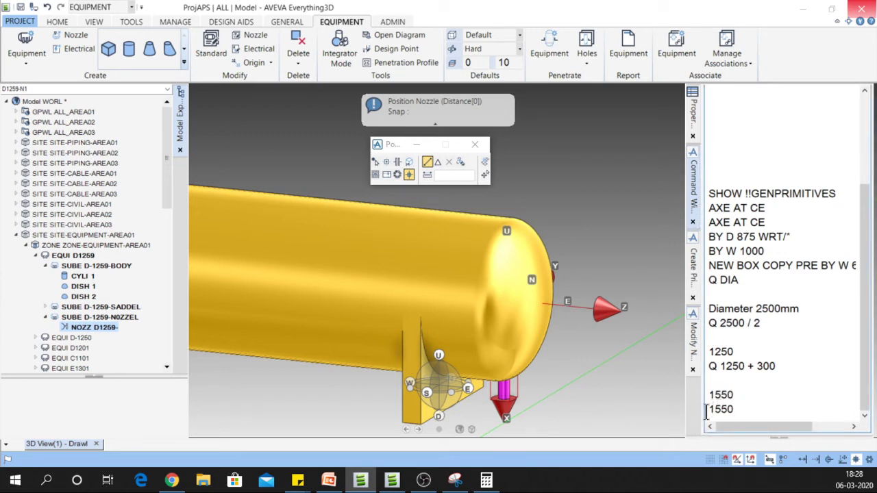
left_click(707, 410)
type("BY U")
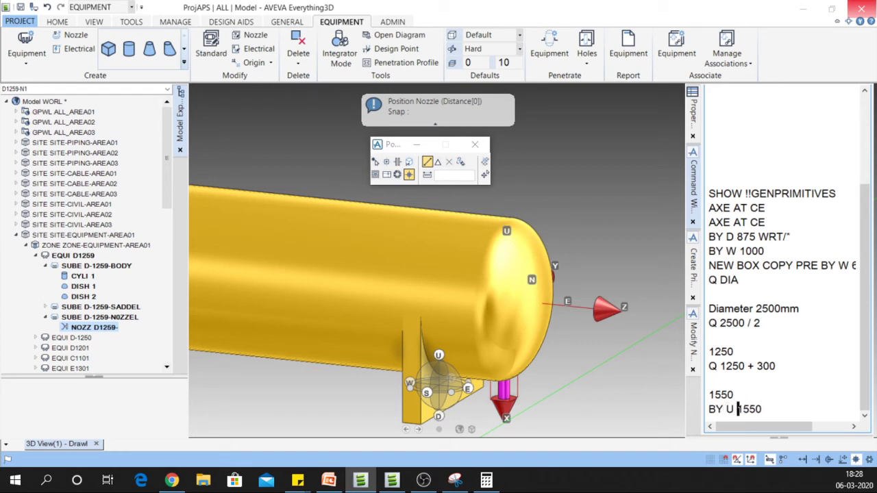
left_click(774, 409)
type("WRT/*")
key("Return")
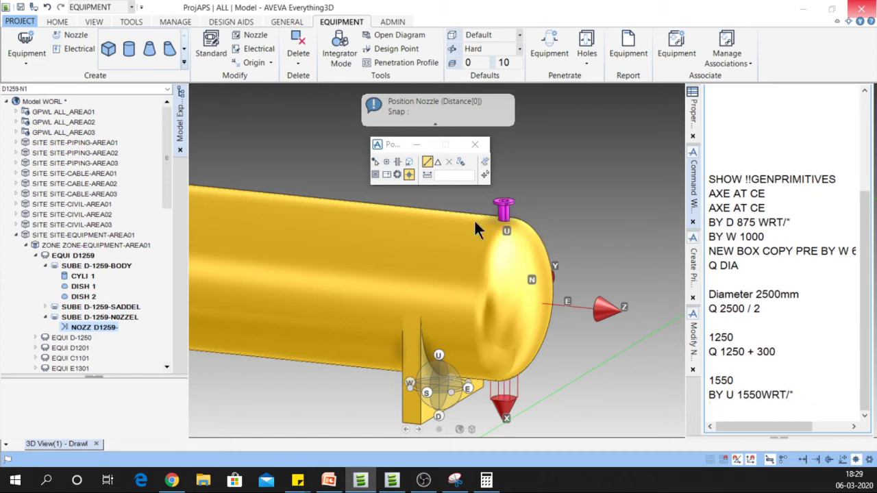
left_click(692, 337)
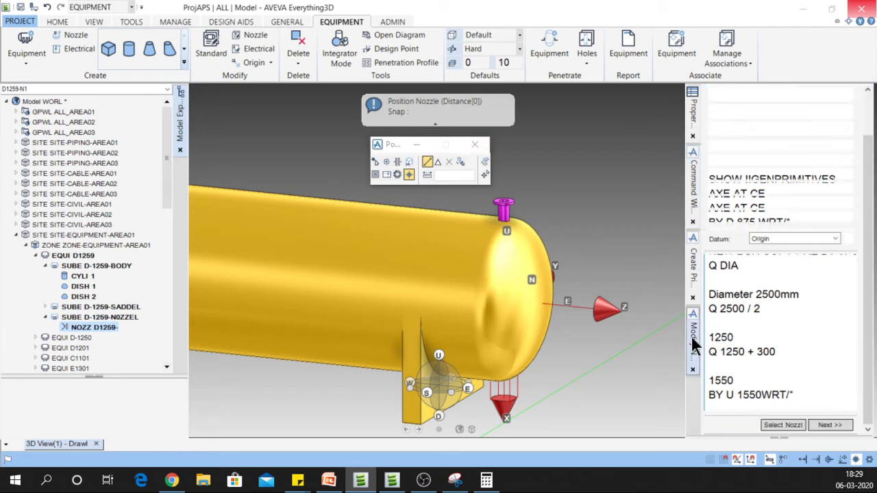
left_click(829, 425)
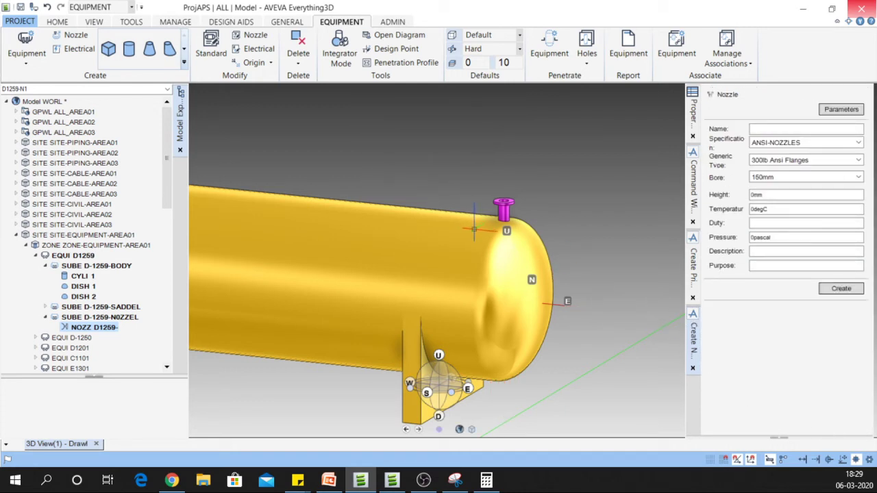
Step: Move nozzle D1259-N1 west by 300 with the command BY W 300 WRT/*
middle_click_drag(507, 240, 548, 232)
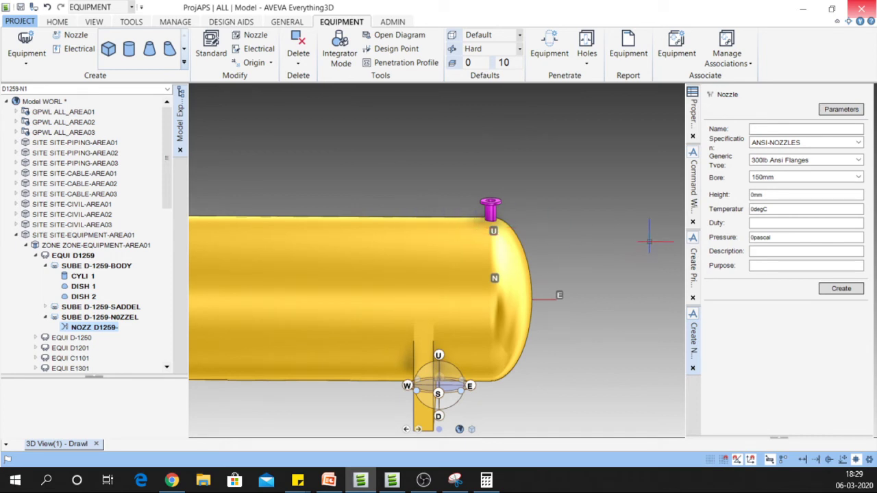
left_click(694, 177)
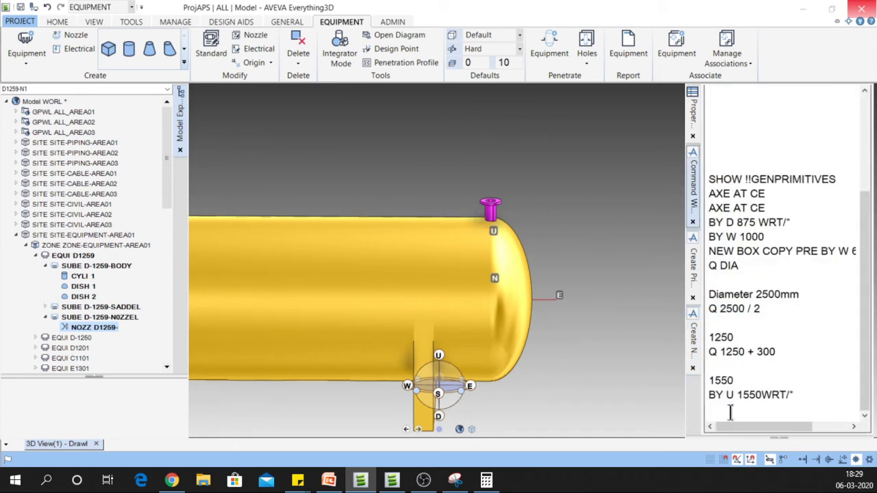
left_click(709, 411)
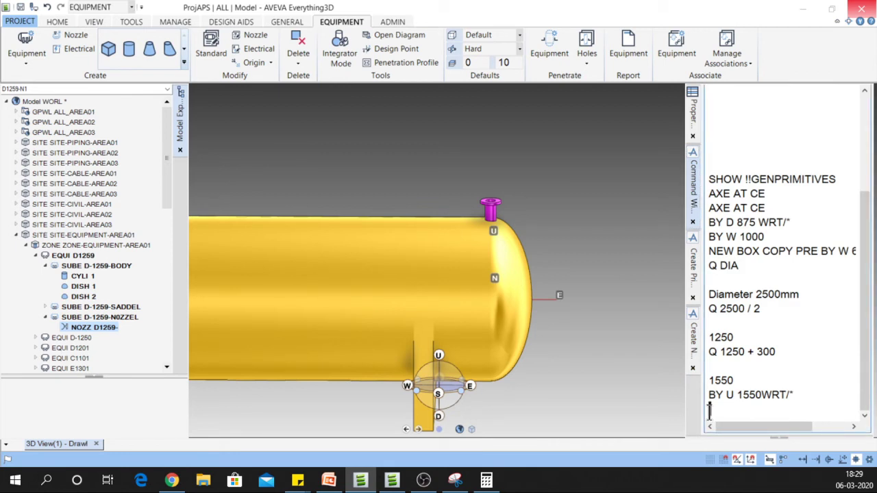
type("BY W 300 WRT/")
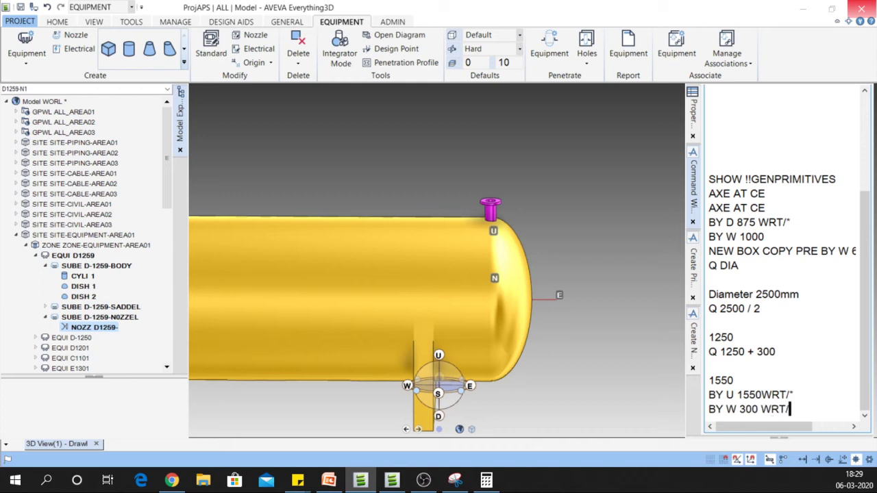
type("*")
key("Return")
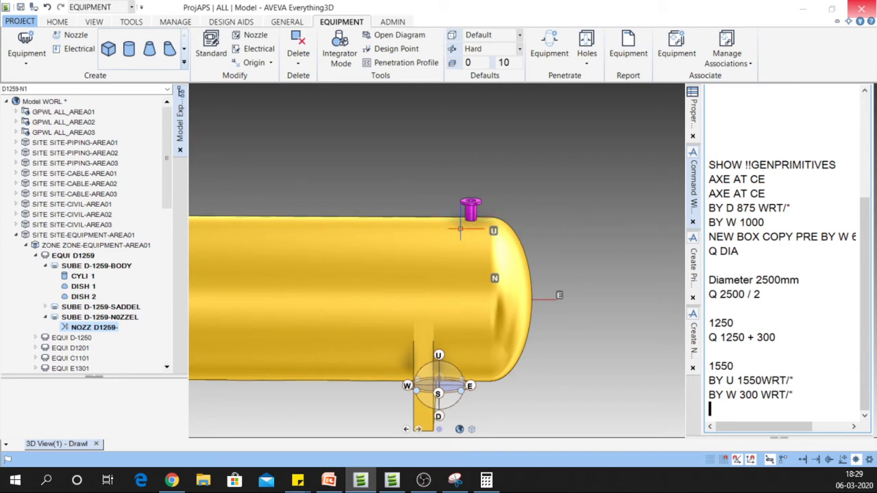
Step: Copy nozzle D1259-N1 359 to the west with NEW NOZZ COPY PRE BY W 359 WRT/*
scroll(461, 228, "down", 1)
scroll(288, 236, "down", 2)
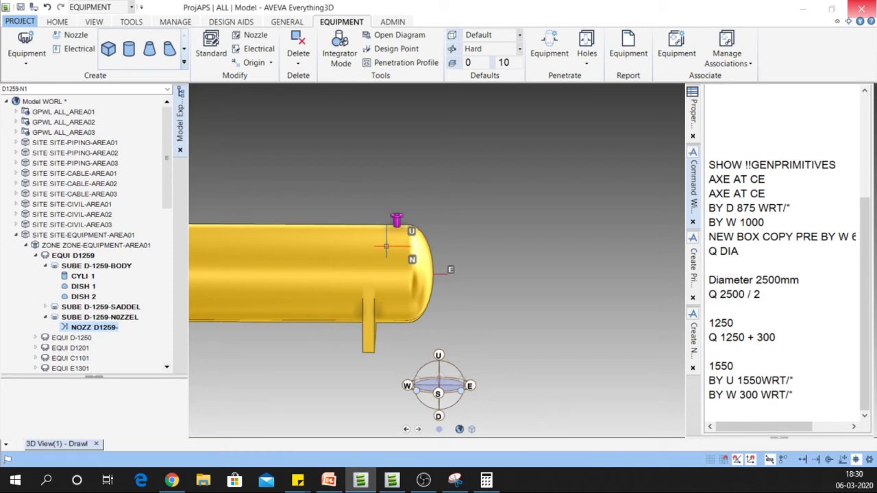
left_click(730, 408)
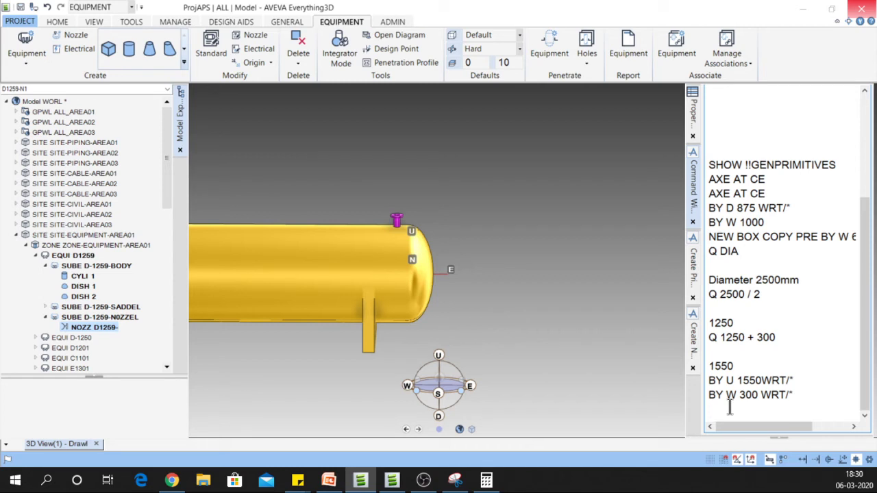
type("NEW NO")
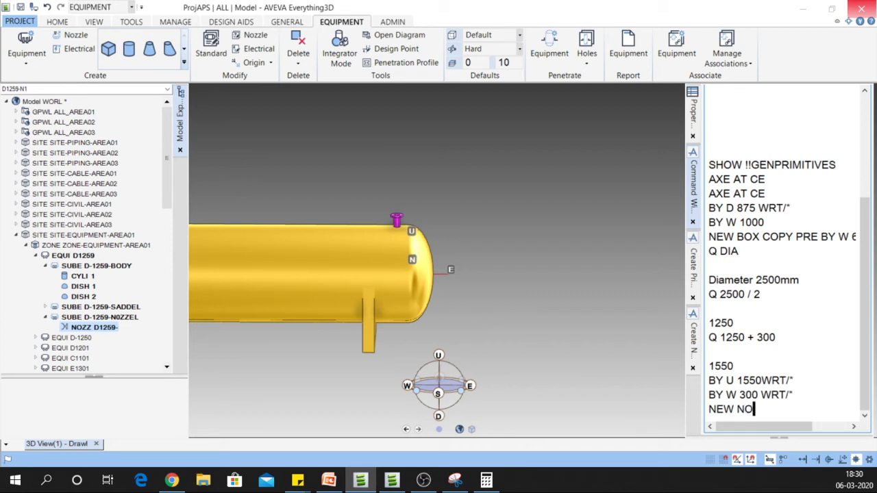
type("ZZ COPY P")
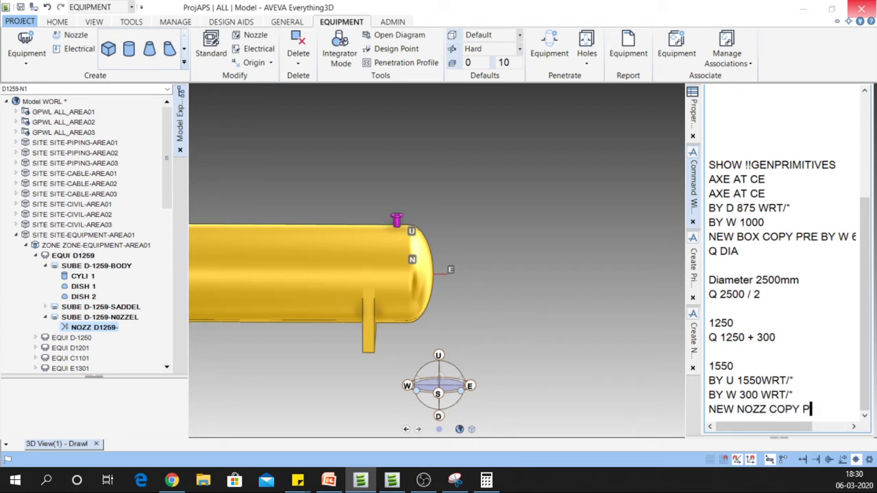
type("RE BY W ")
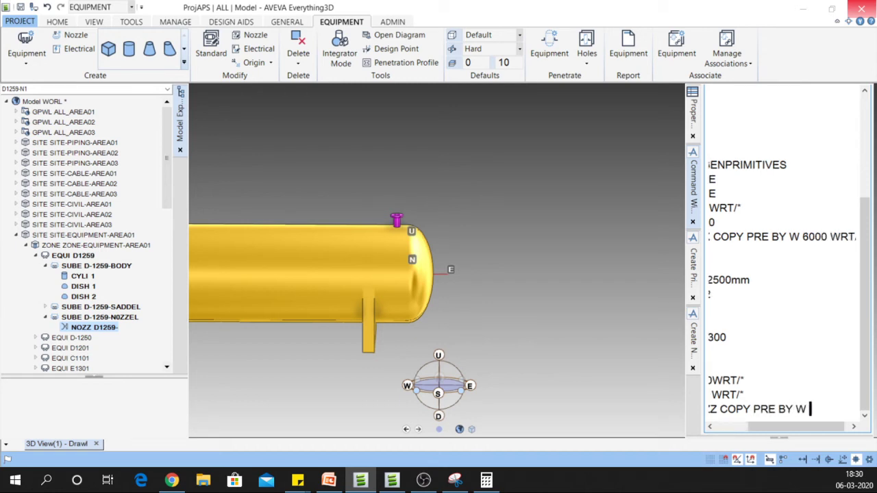
type("359 WRT/*")
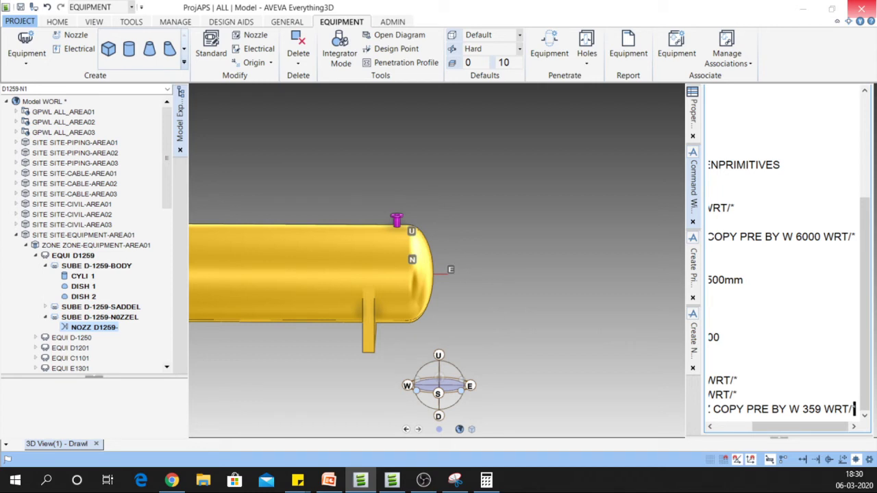
left_click(824, 410)
key("Return")
type("0")
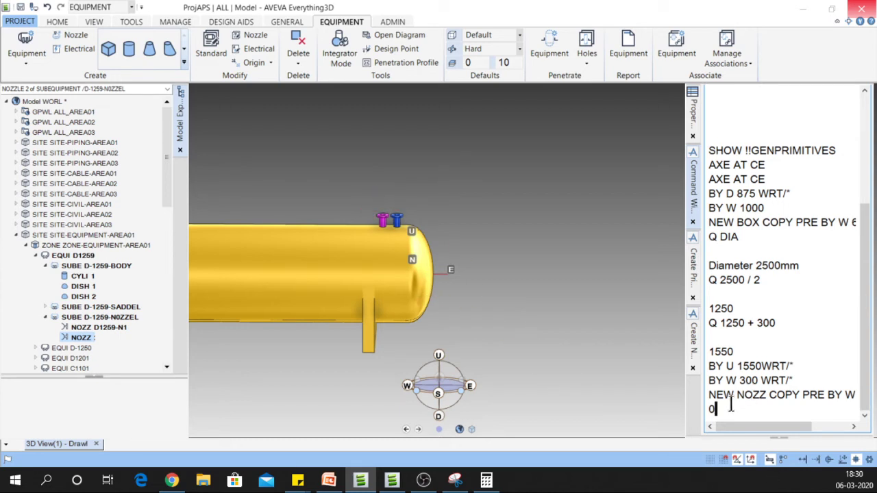
key("BackSpace")
Step: Open the copied nozzle for modification and name it D1259-N2
scroll(342, 219, "up", 3)
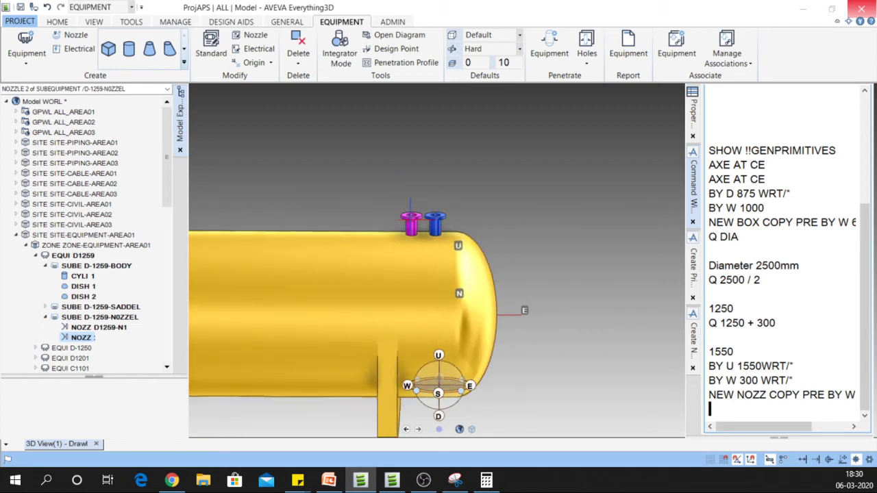
scroll(411, 219, "up", 3)
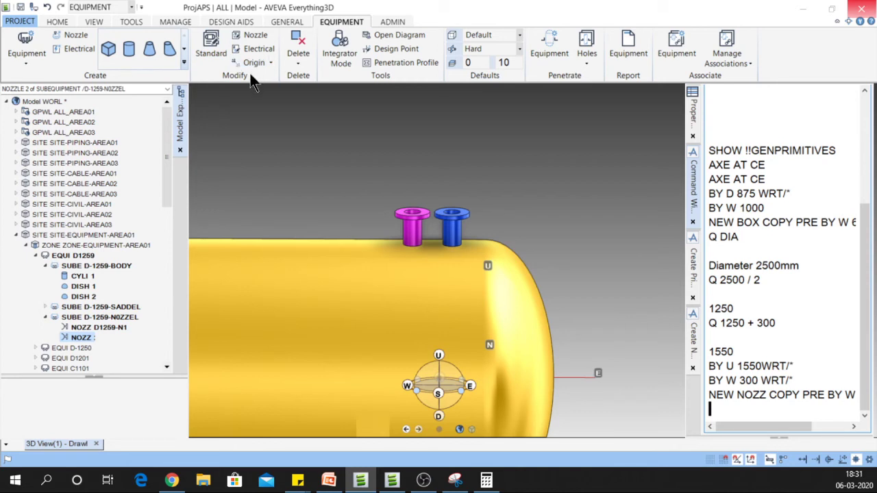
left_click(255, 37)
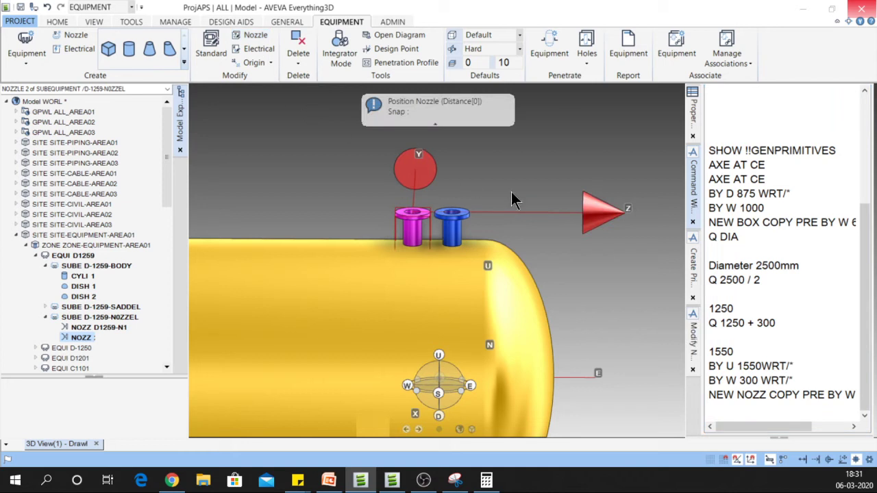
left_click(694, 338)
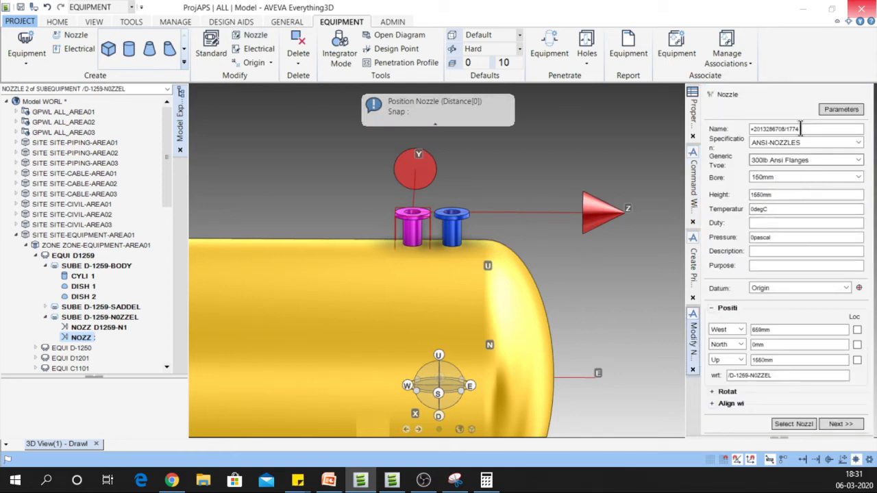
left_click_drag(799, 129, 751, 130)
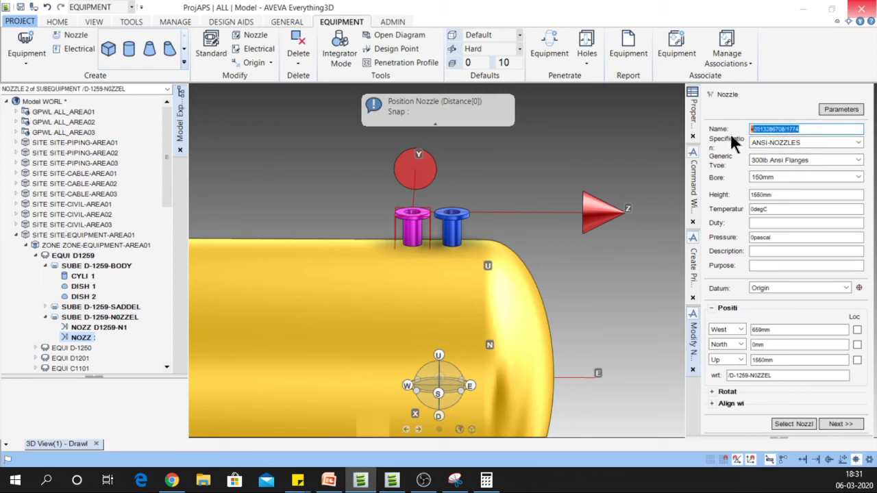
type("D12")
type("59-N2")
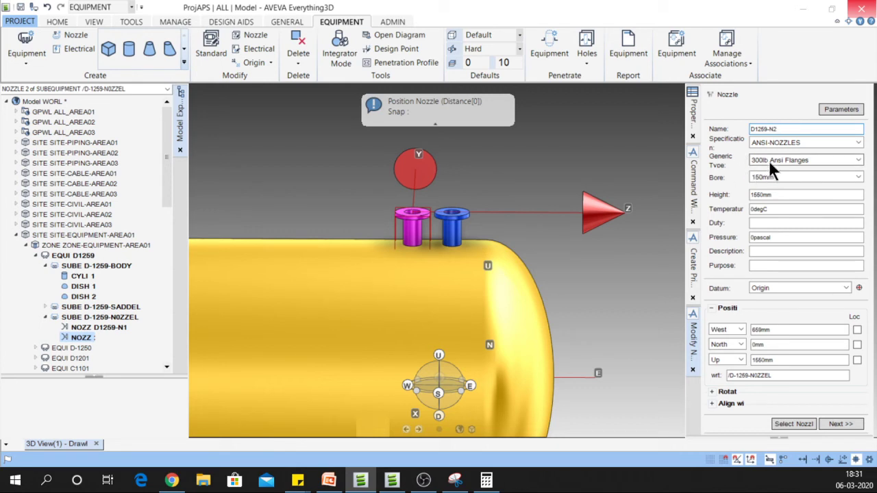
Step: Set nozzle D1259-N2 to 150lb Ansi Flanges with a 200mm bore and finish modifying it
left_click(770, 157)
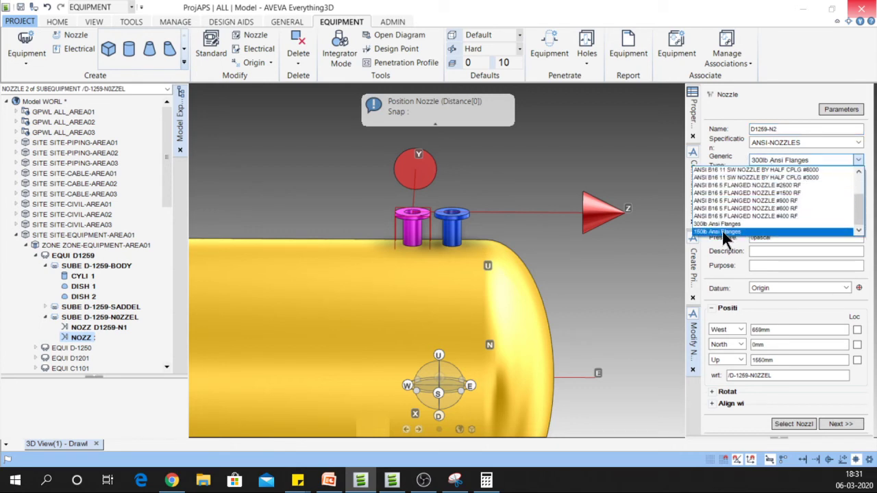
left_click(722, 233)
left_click(781, 180)
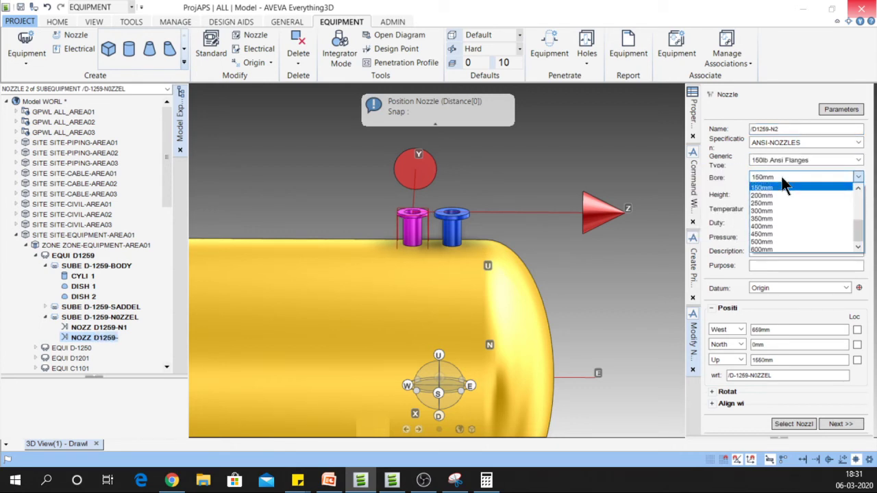
left_click(776, 196)
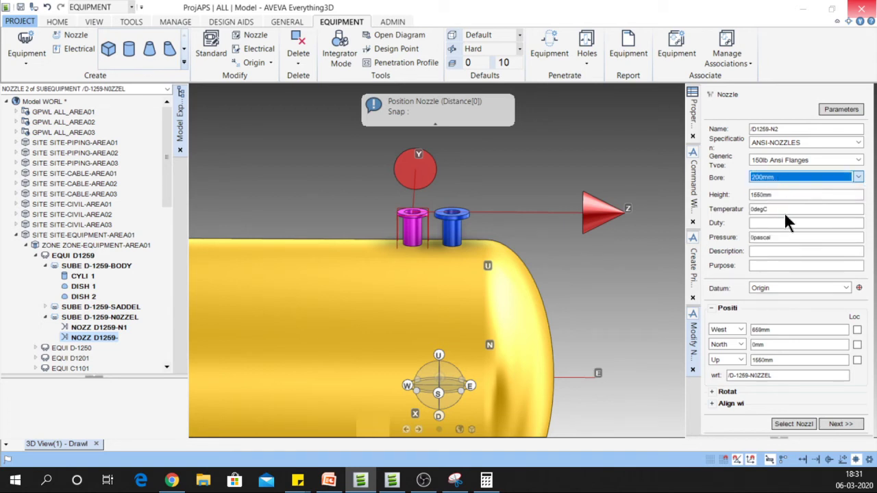
left_click(853, 424)
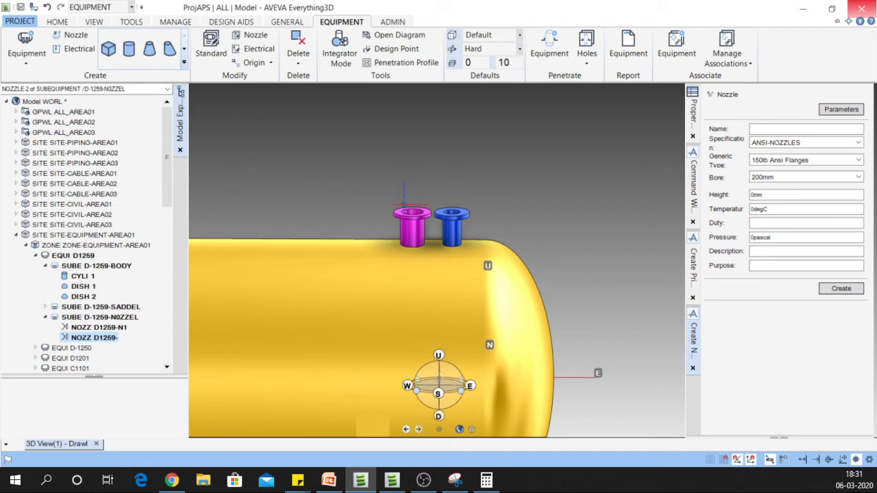
Step: Reselect nozzle D1259-N2 and query its attributes with Q ATT
left_click(407, 216)
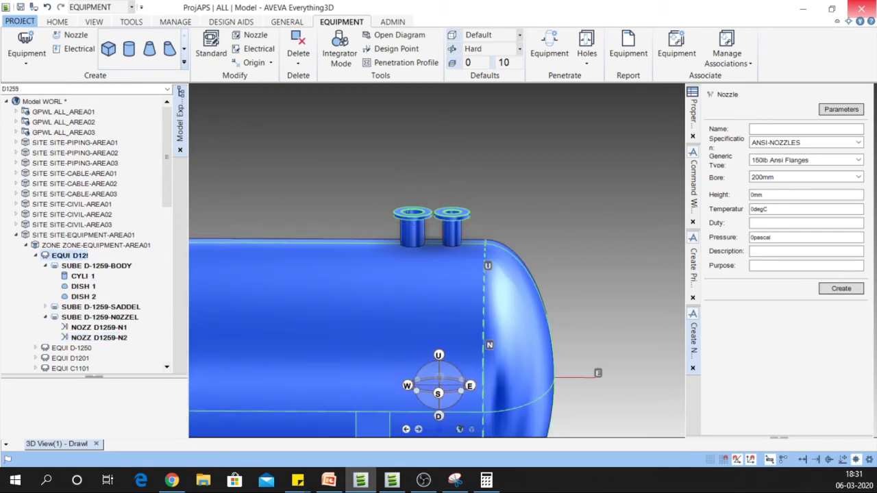
left_click(124, 339)
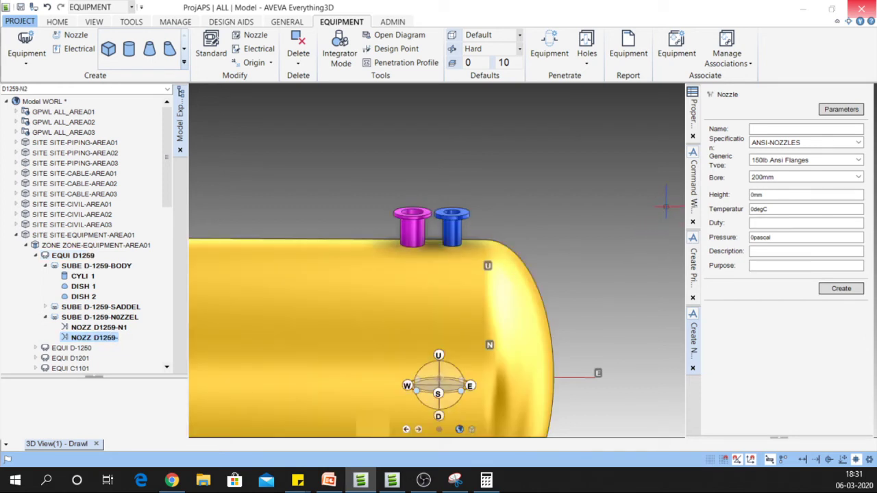
left_click(694, 198)
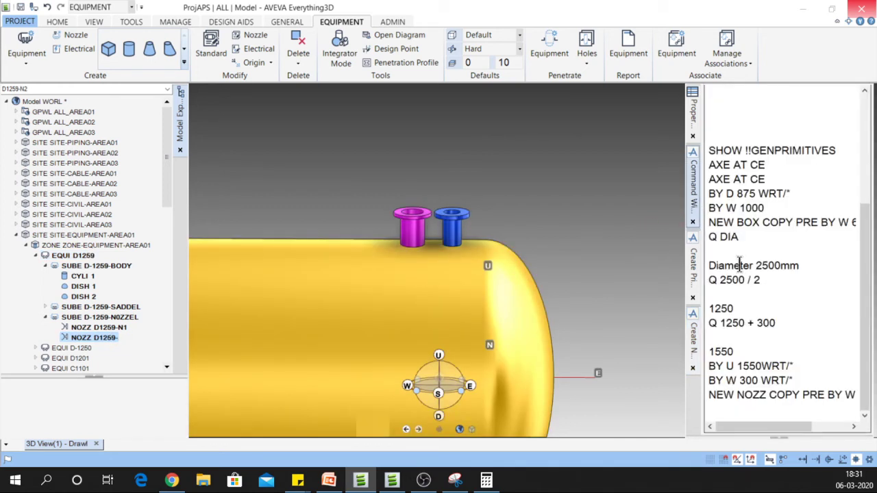
left_click(722, 402)
type("Q")
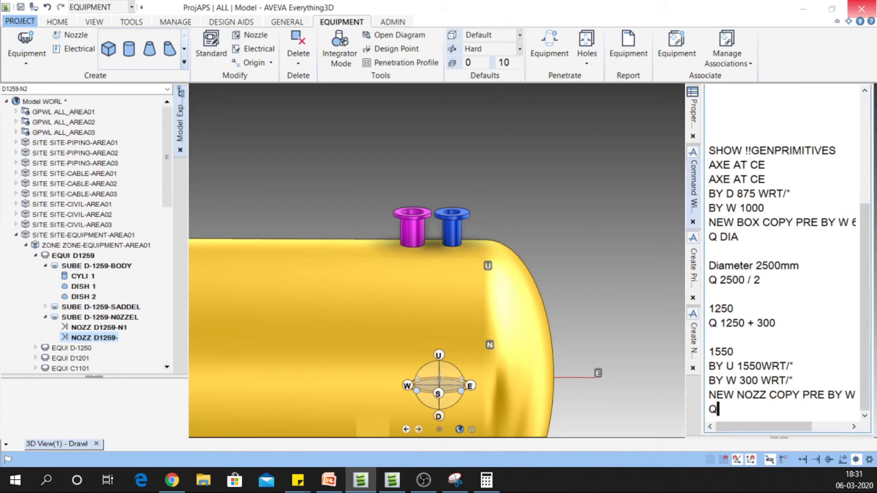
type(" ATT")
key("Return")
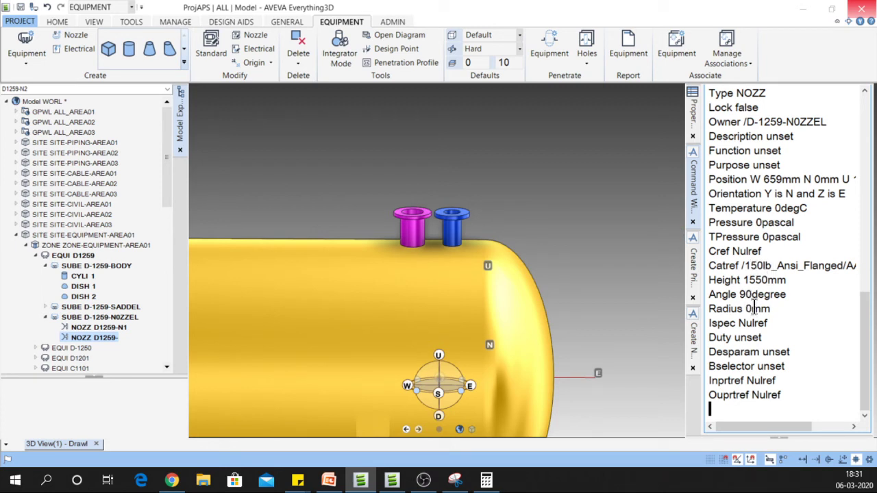
Step: Review the attribute listing of nozzle D1259-N2 and query its first design point with Q P1
scroll(754, 308, "up", 1)
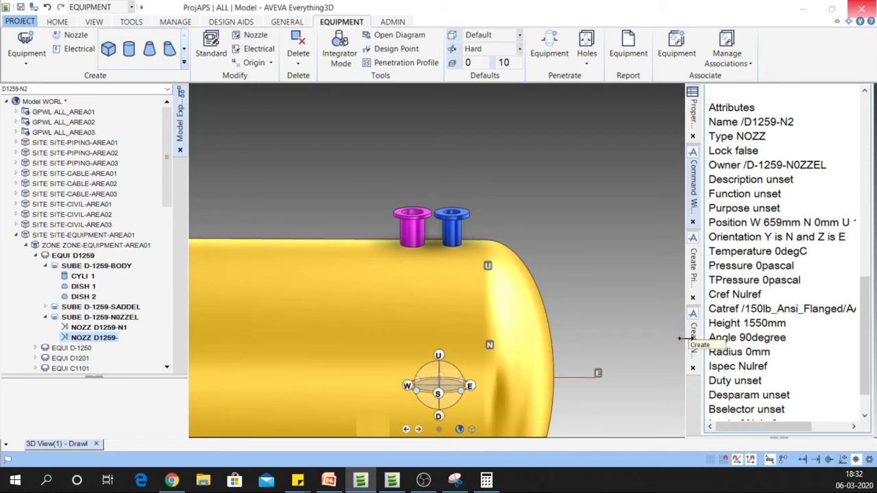
left_click_drag(686, 346, 592, 346)
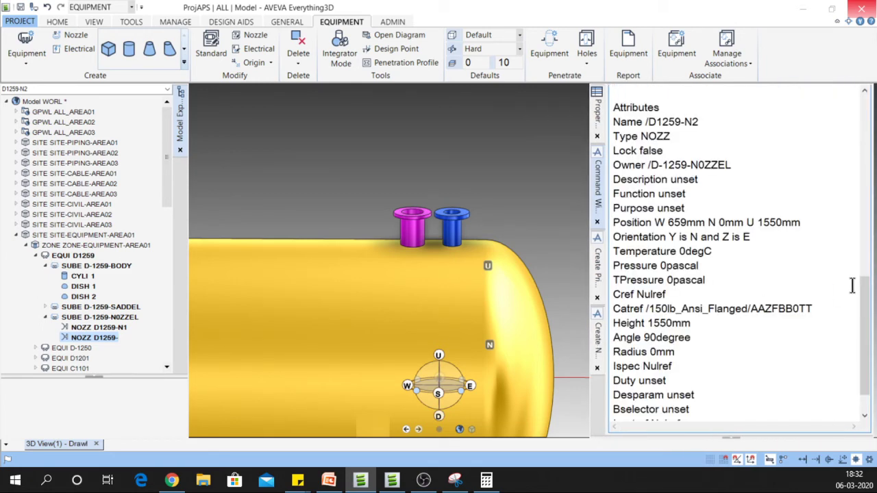
scroll(690, 346, "down", 1)
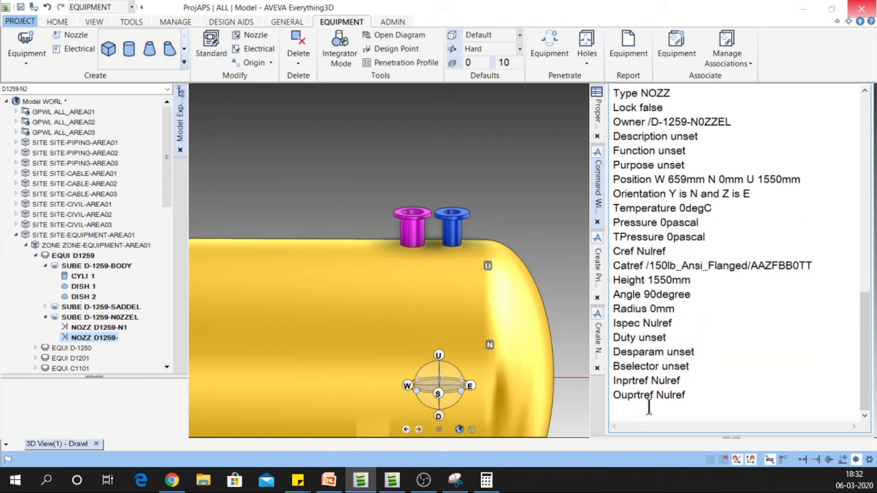
type("Q P1")
key("Return")
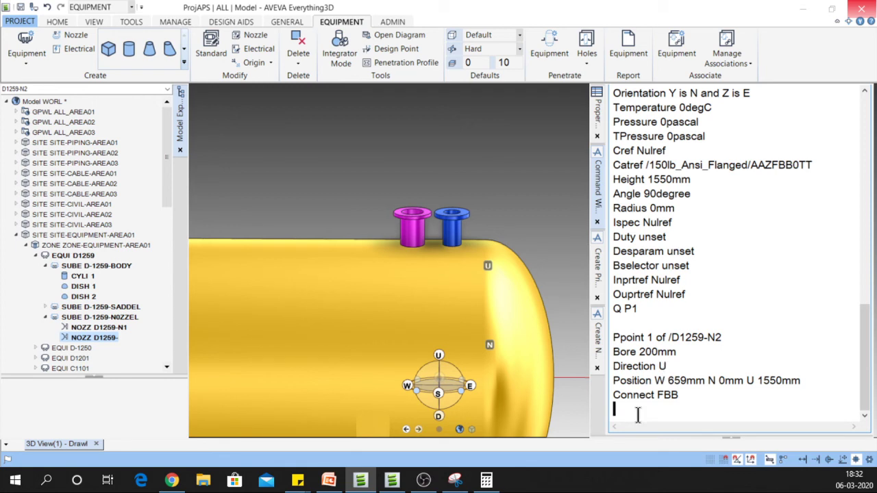
Step: Copy nozzle D1259-N2 in place with NEW NOZZ COPY PRE and name the copy with NAME/D-1290-N3
scroll(342, 144, "down", 3)
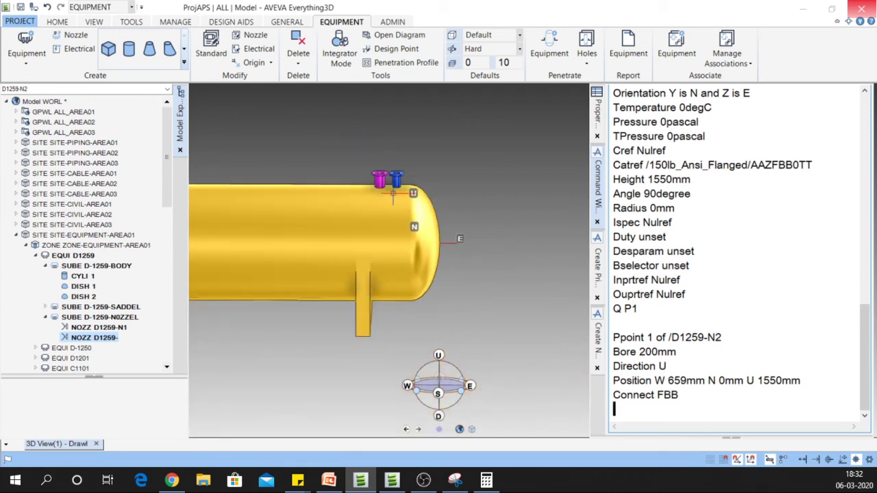
middle_click_drag(343, 205, 251, 336)
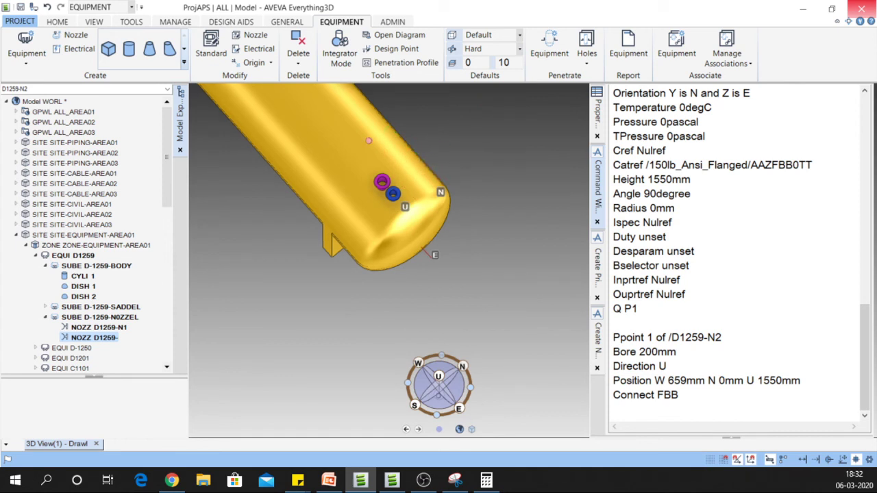
middle_click_drag(384, 148, 349, 89)
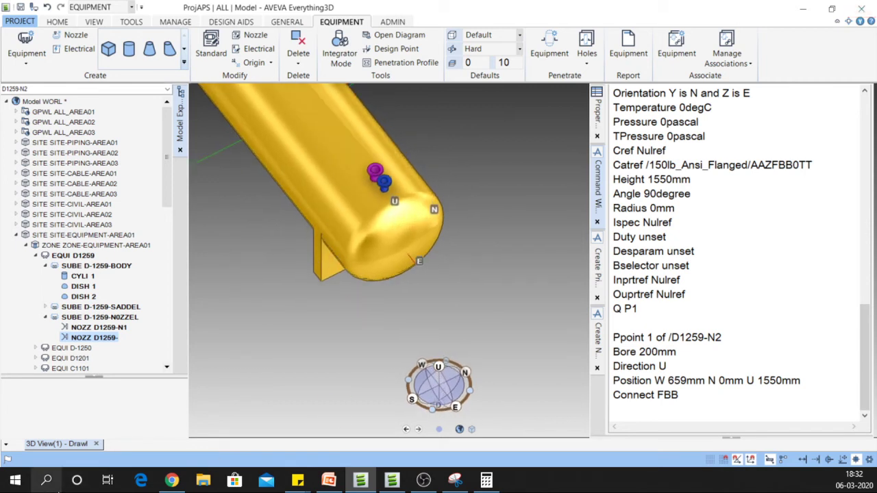
left_click(655, 412)
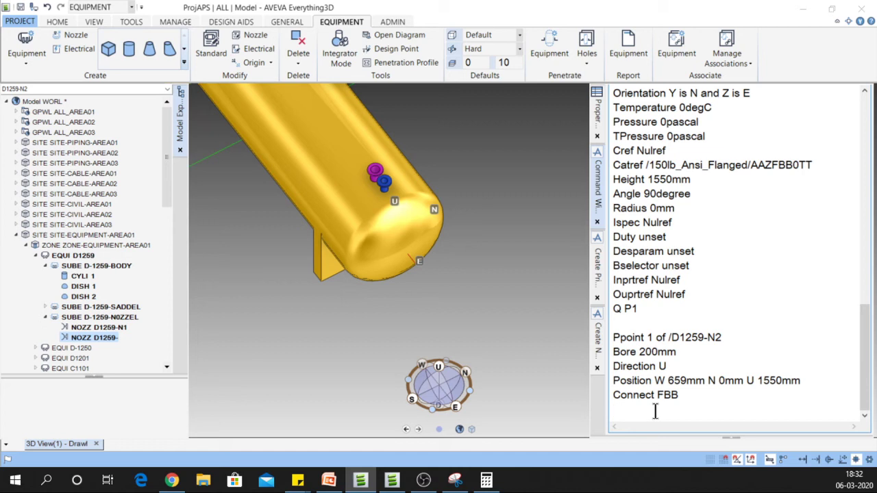
type("NEW ZOZZ")
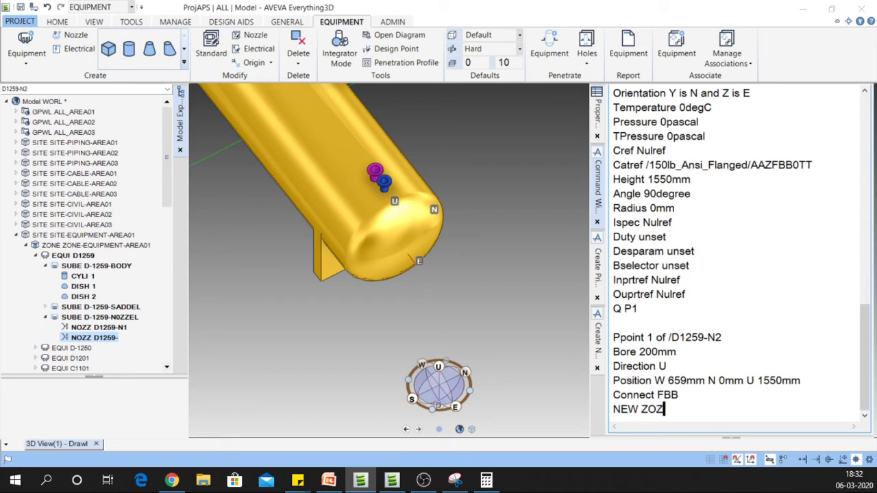
key("BackSpace")
key("BackSpace")
key("BackSpace")
key("BackSpace")
type("NOZZ COPY")
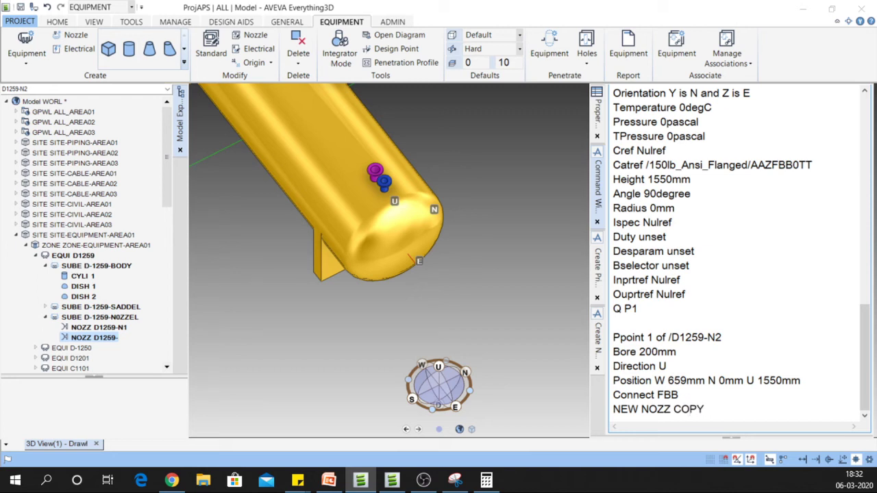
type(" PRE")
type("NAME")
key("BackSpace")
key("BackSpace")
key("BackSpace")
key("BackSpace")
key("Return")
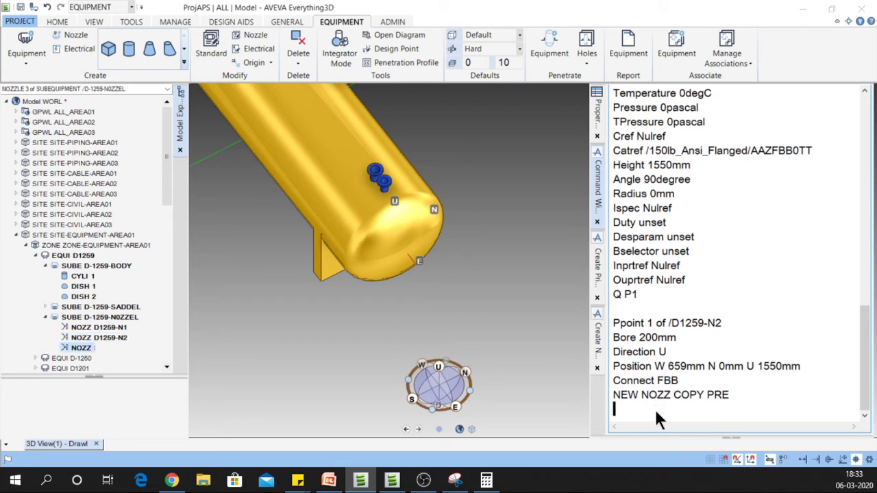
type("NAME/-1290-N3")
key("Return")
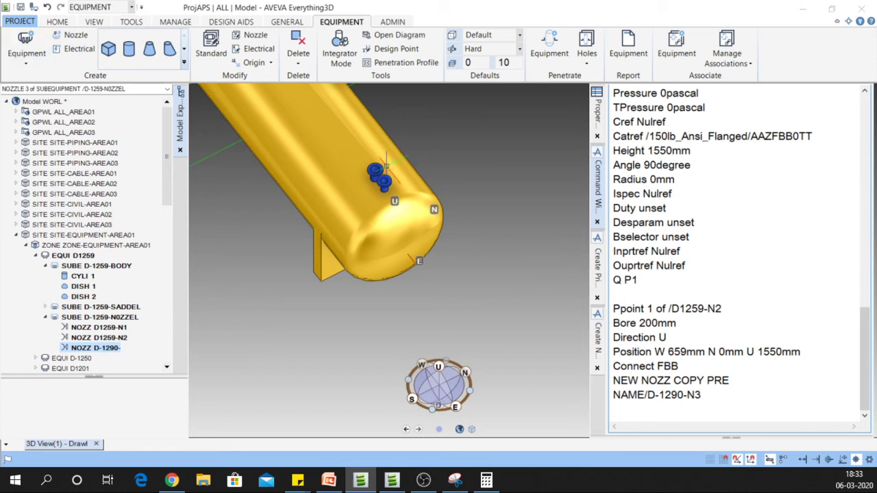
Step: Modify nozzle D-1290-N3 to an 80mm bore and finish modifying it
scroll(386, 165, "up", 2)
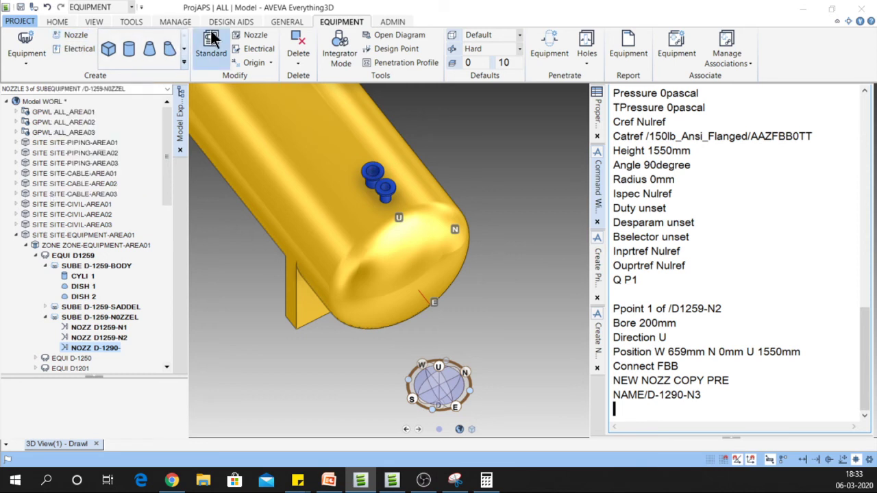
left_click(252, 35)
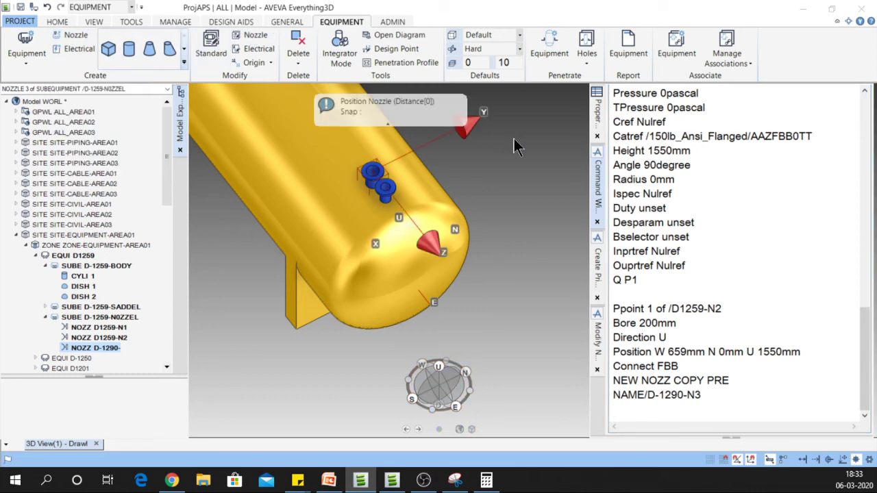
mouse_move(599, 334)
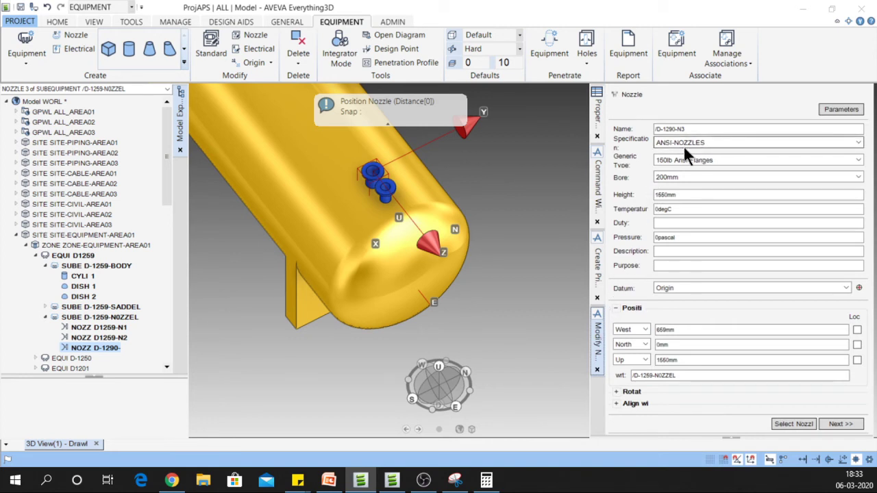
left_click(681, 174)
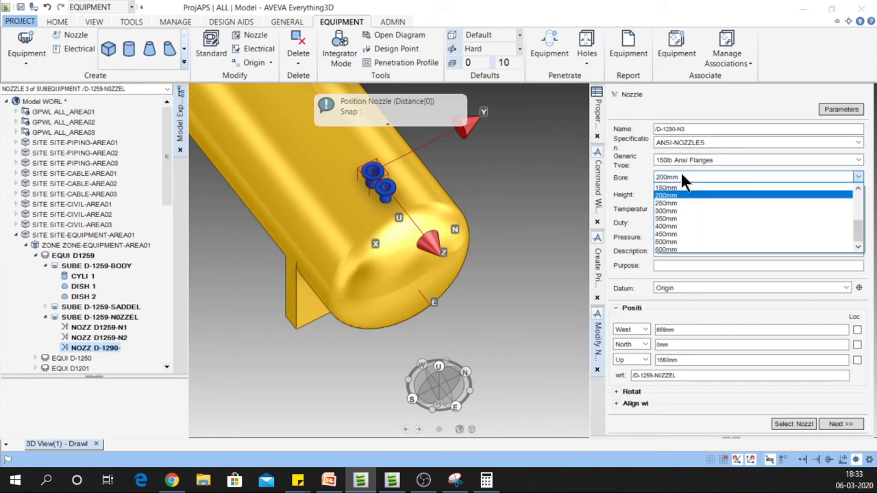
scroll(687, 199, "up", 2)
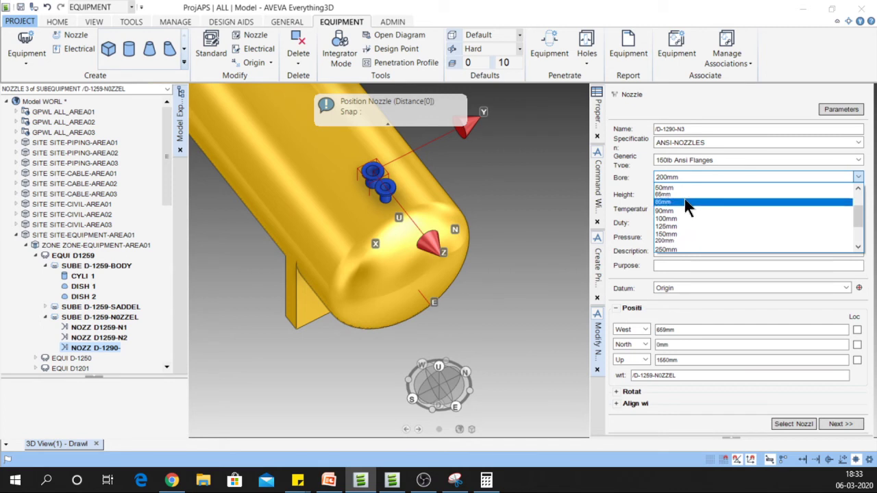
left_click(681, 200)
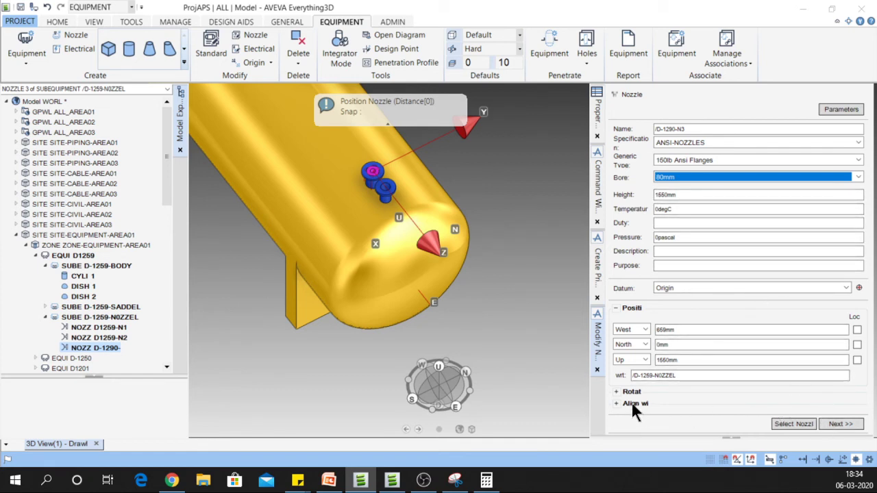
left_click(833, 421)
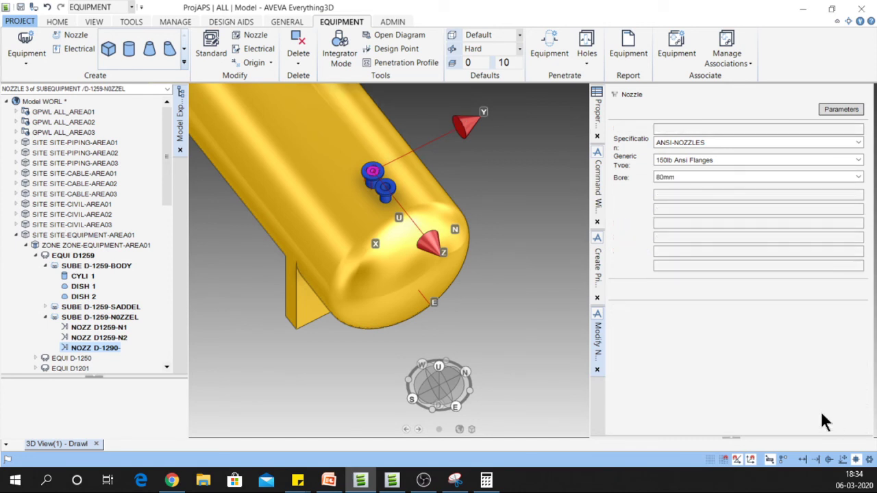
Step: Start an advanced rotation of nozzle D-1290-N3 and pick the vessel body element as the rotation origin
left_click(59, 21)
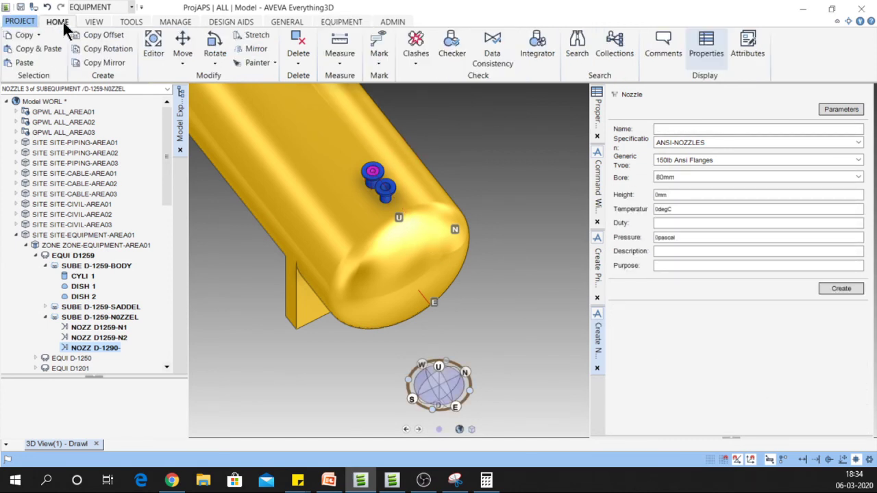
left_click(210, 67)
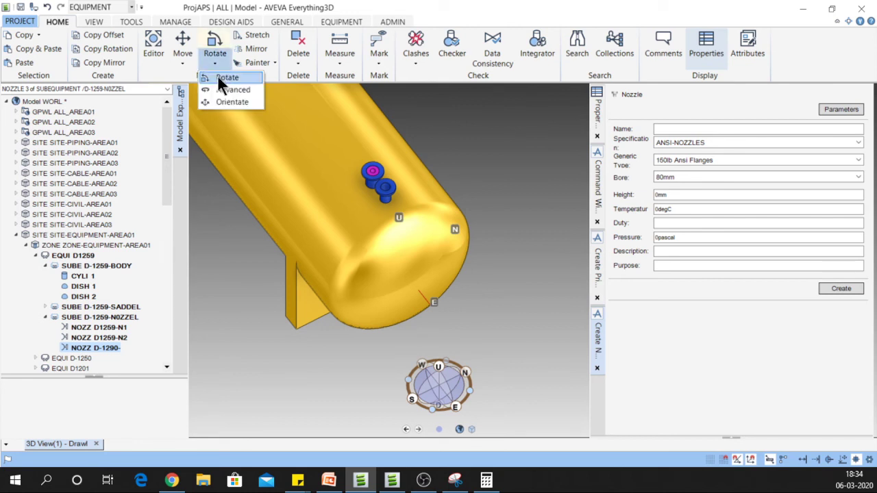
left_click(223, 88)
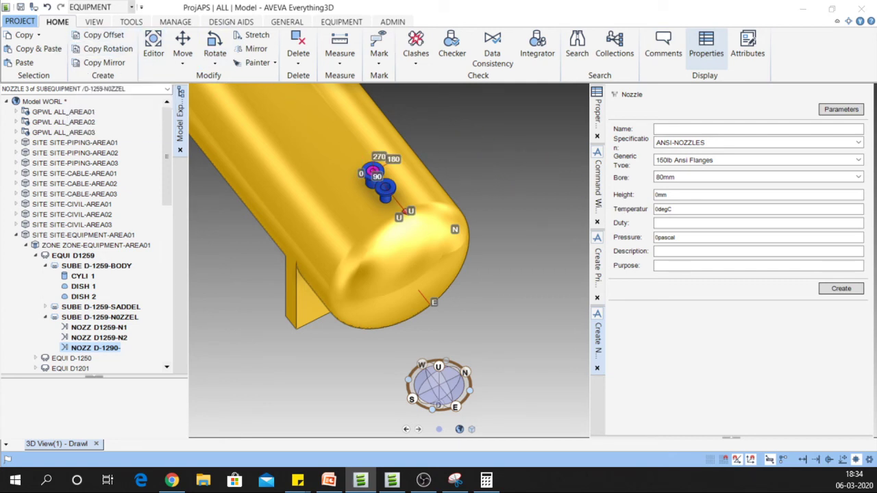
left_click_drag(32, 150, 560, 101)
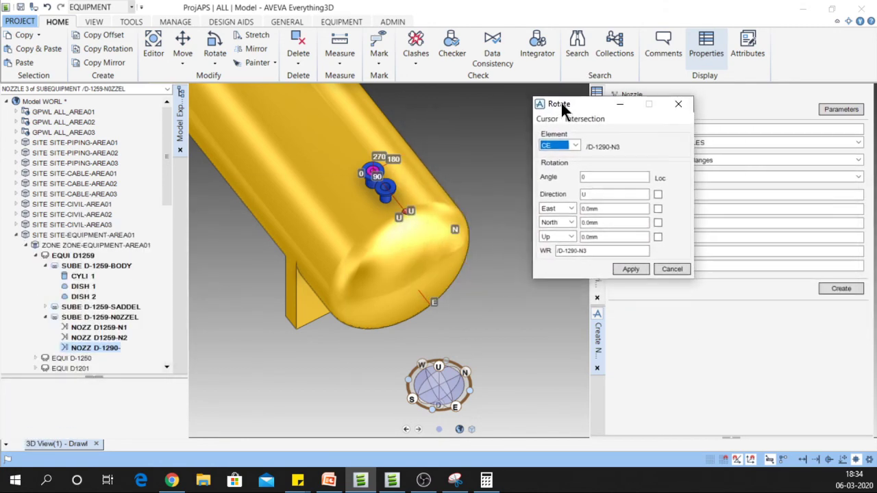
left_click(548, 118)
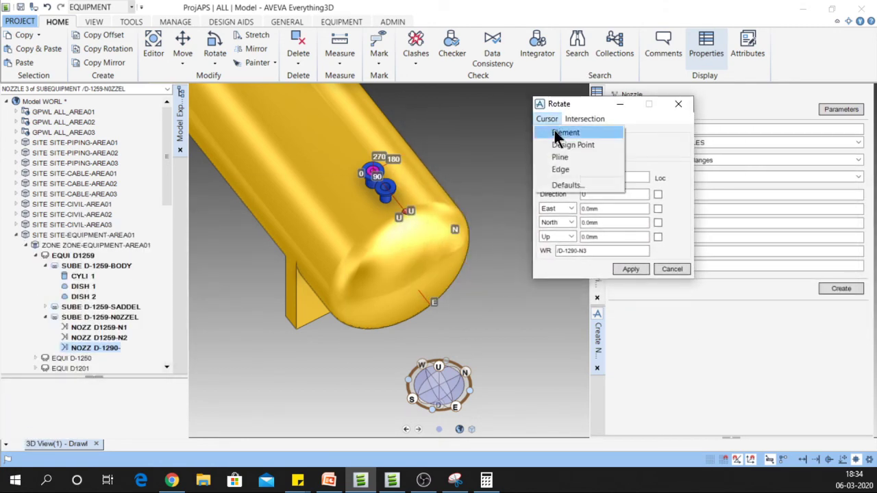
left_click(562, 132)
left_click(376, 180)
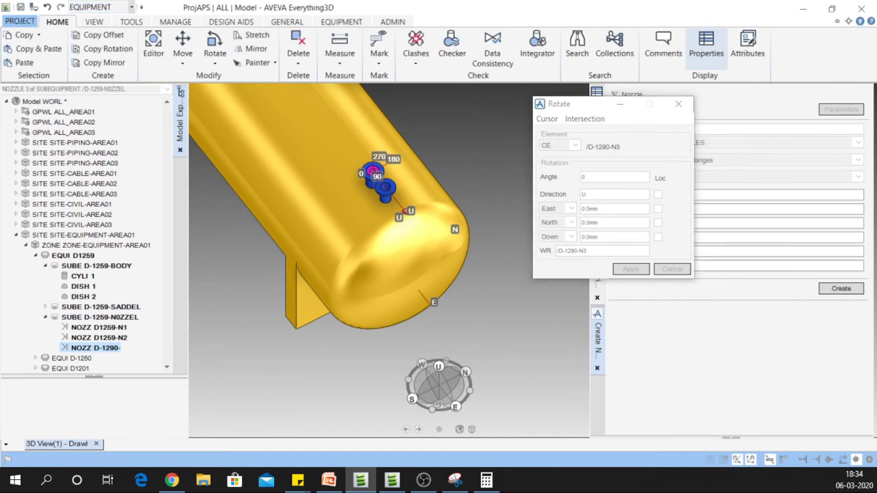
Step: Rotate nozzle D-1290-N3 by 90 about direction U three times to reach the vessel's north side, and close the rotation
double_click(586, 176)
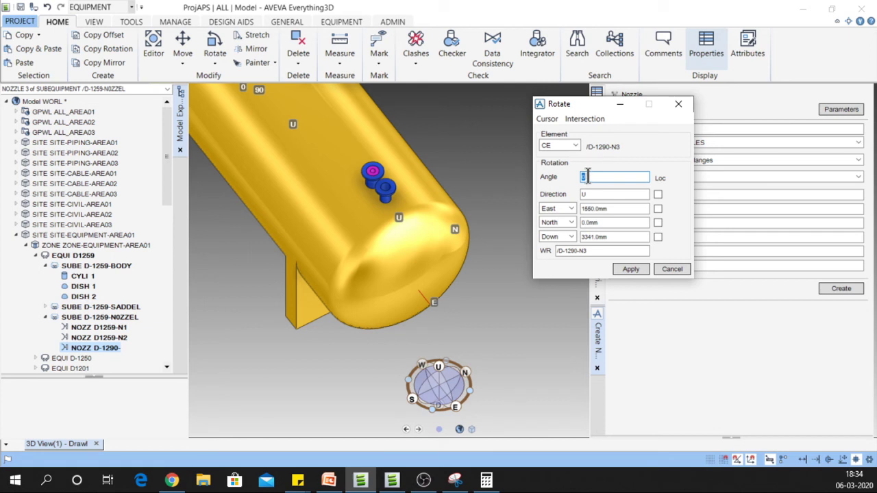
type("9")
left_click(629, 268)
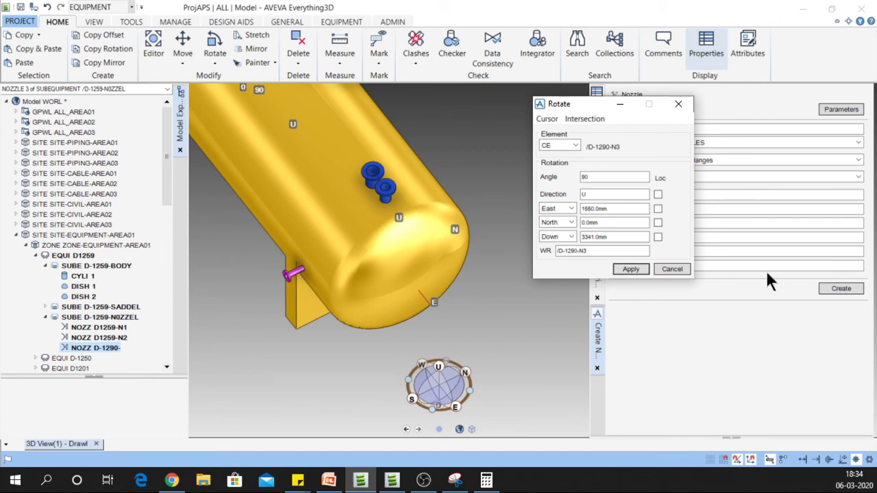
left_click(629, 269)
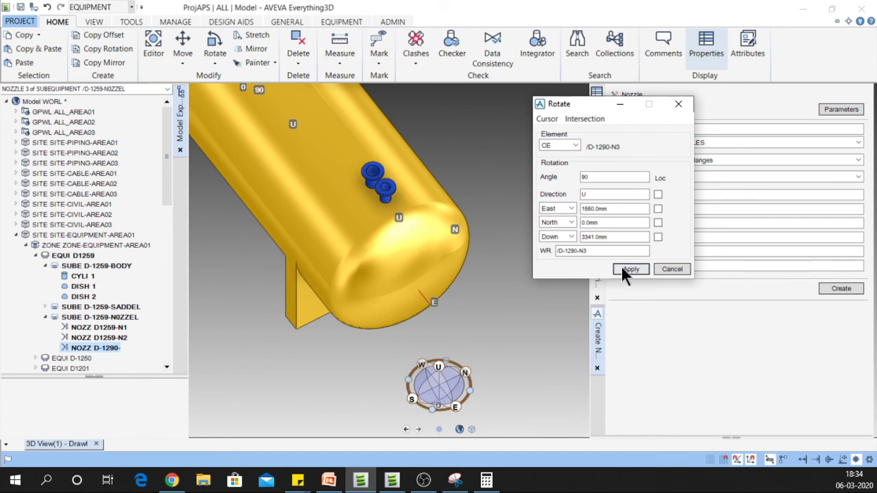
left_click(621, 267)
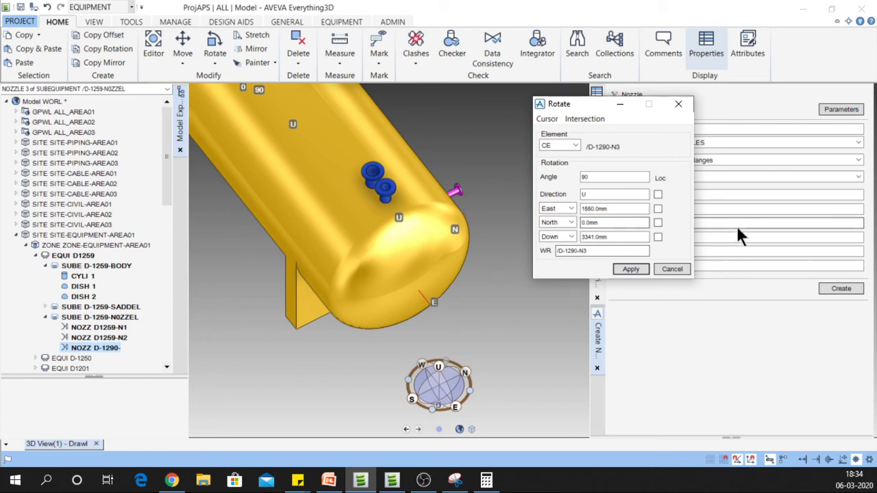
left_click(668, 269)
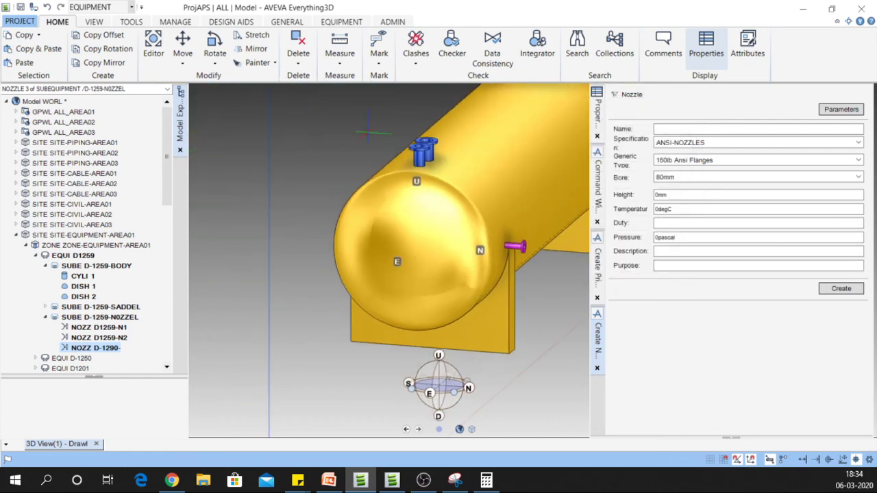
Step: Move nozzle D-1290-N3 up the vessel's north side with the command BY U 1000
middle_click_drag(511, 259, 490, 251)
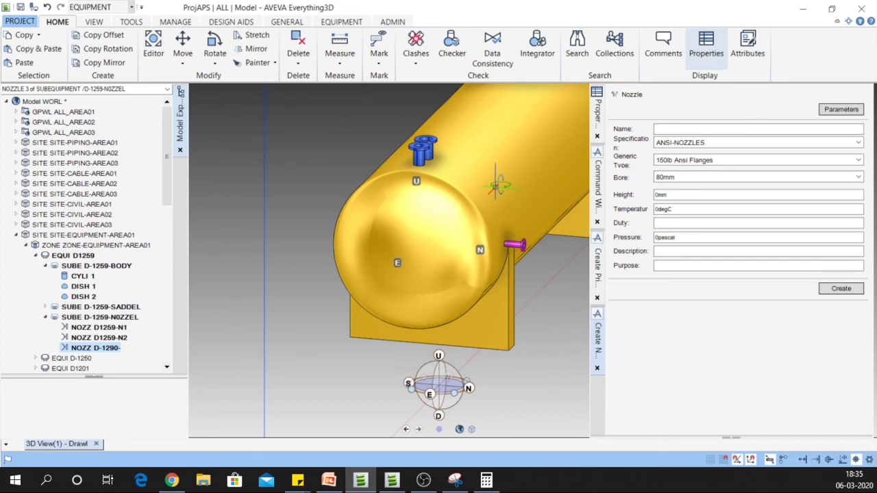
middle_click_drag(499, 185, 449, 192)
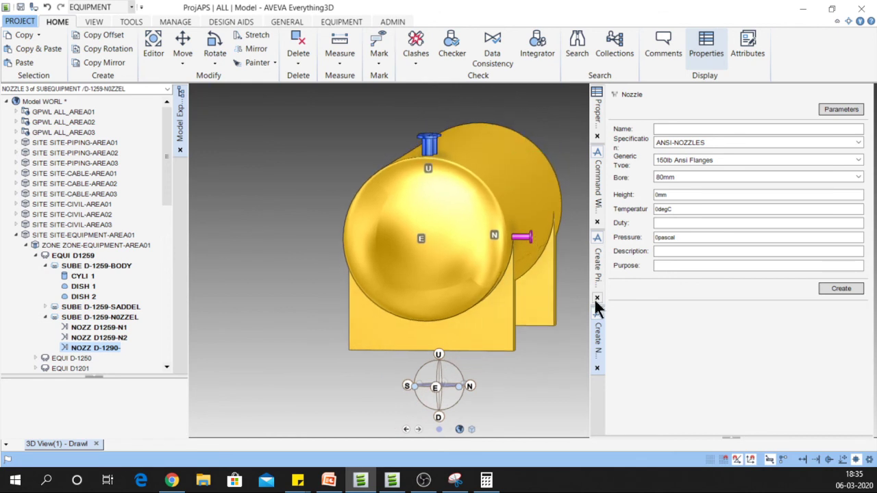
left_click(595, 201)
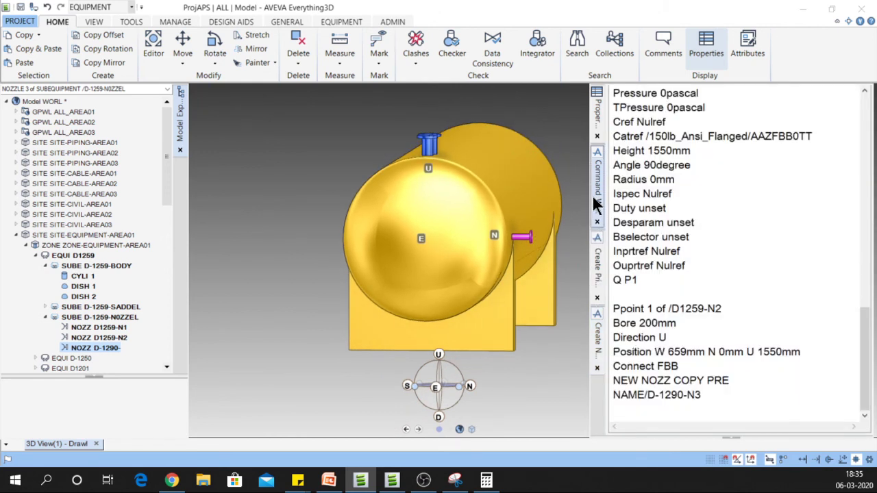
left_click(637, 407)
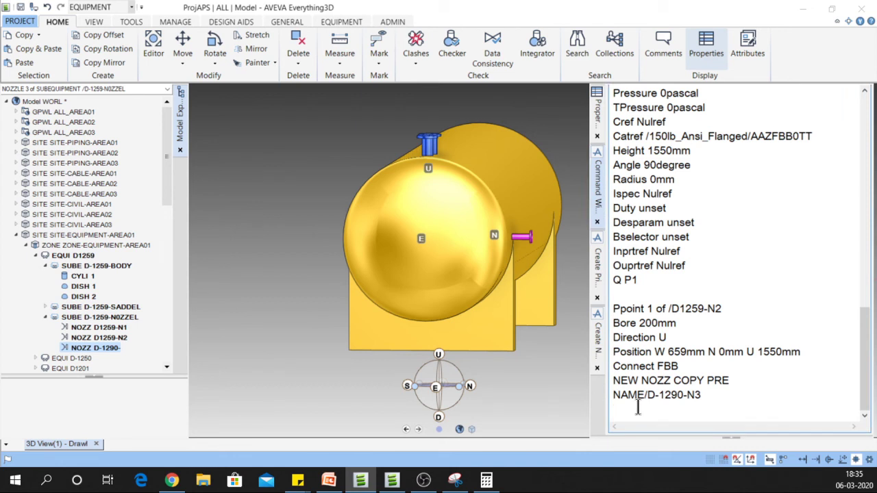
type("BY U 1000")
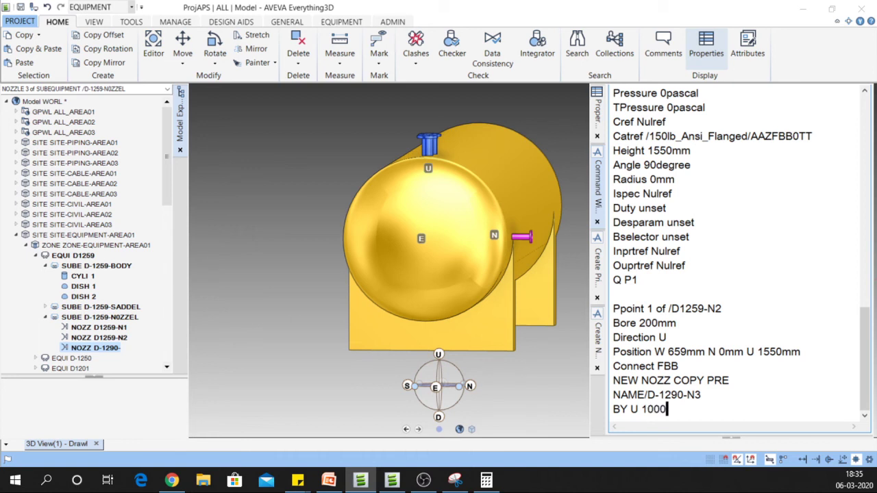
key("Return")
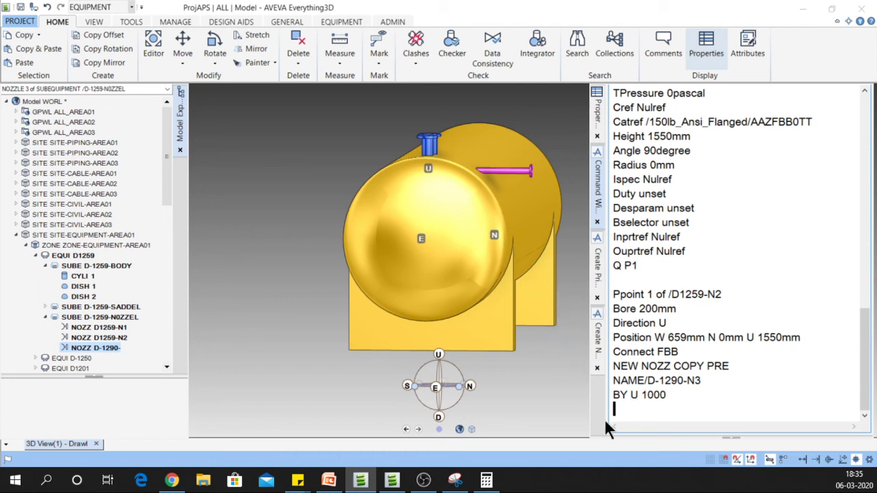
Step: Copy nozzle D-1290-N3 2000 downwards with the command NEW NOZZ COPY PRE BY D 2000 and save the work
type("NEW ZO")
key("BackSpace")
key("BackSpace")
type("NOZZ COPY")
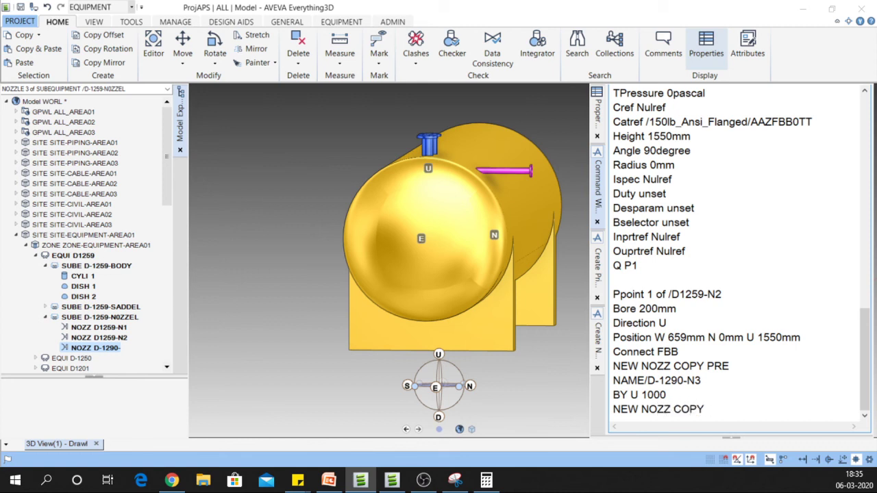
type(" PRE BY D 20")
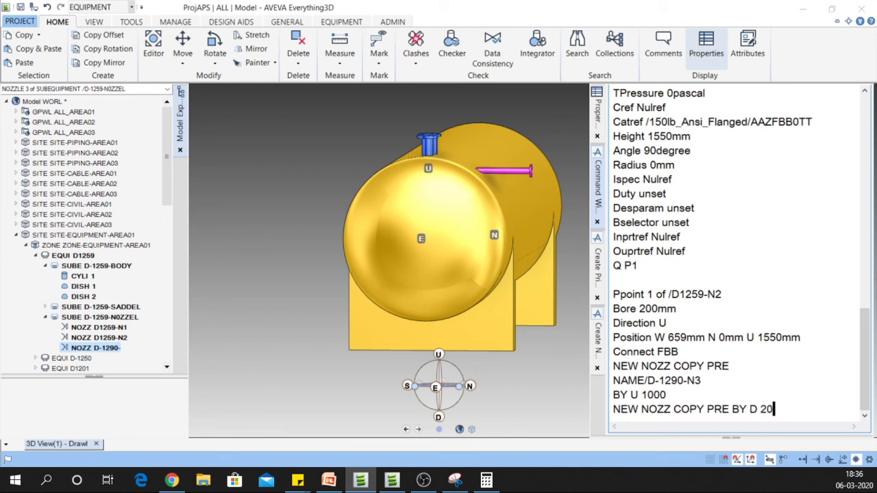
type("00")
key("Return")
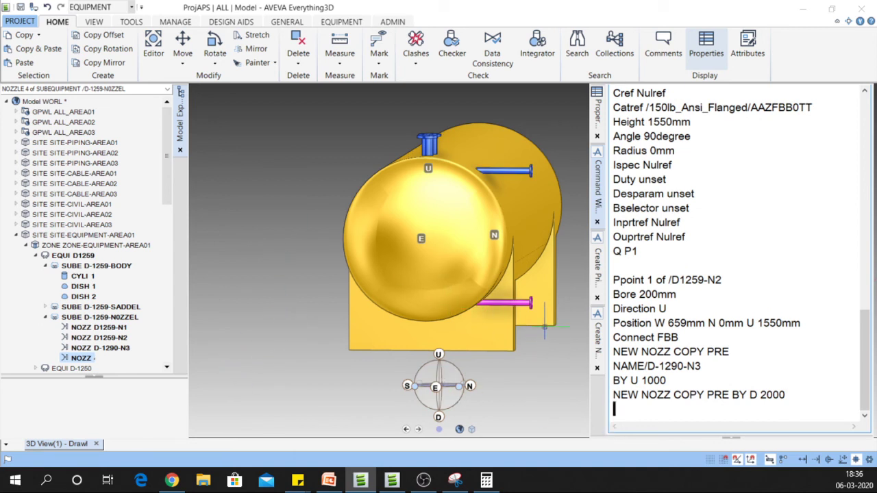
middle_click_drag(544, 327, 435, 329)
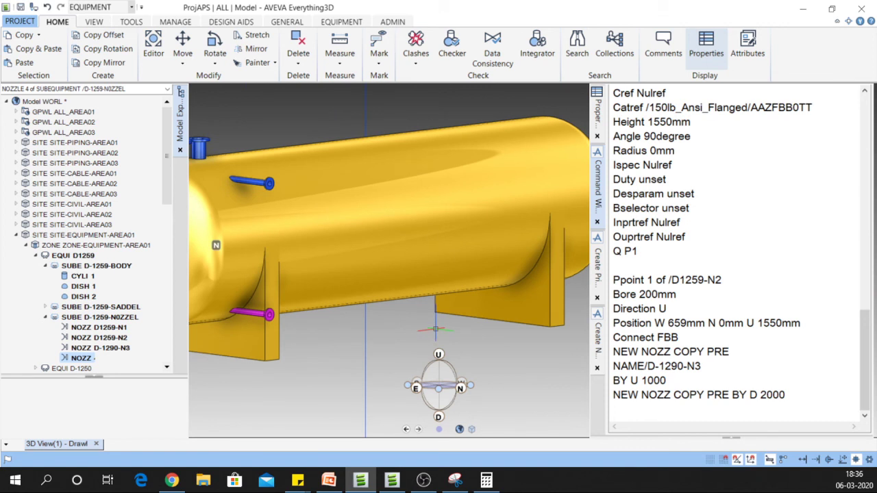
scroll(408, 235, "down", 3)
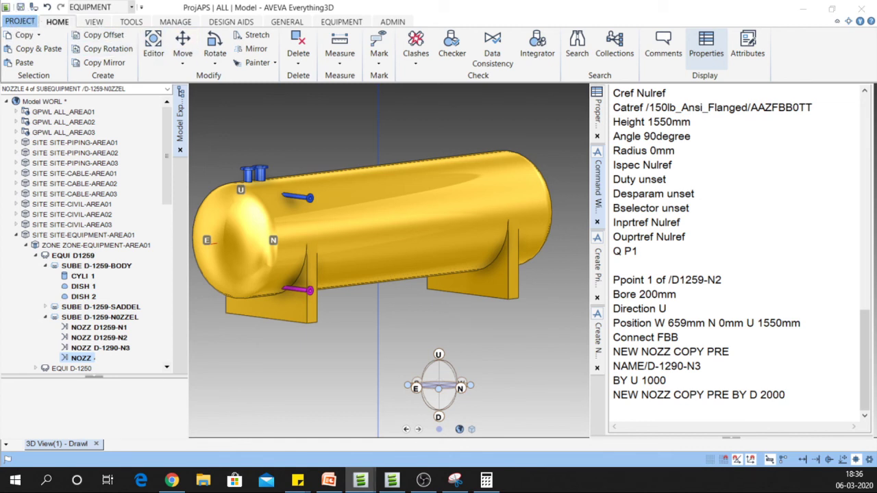
key("ctrl+s")
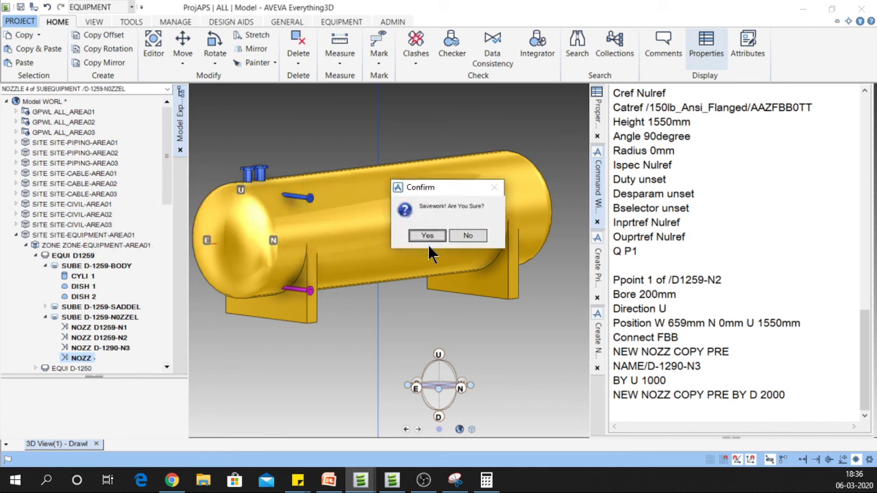
left_click(427, 237)
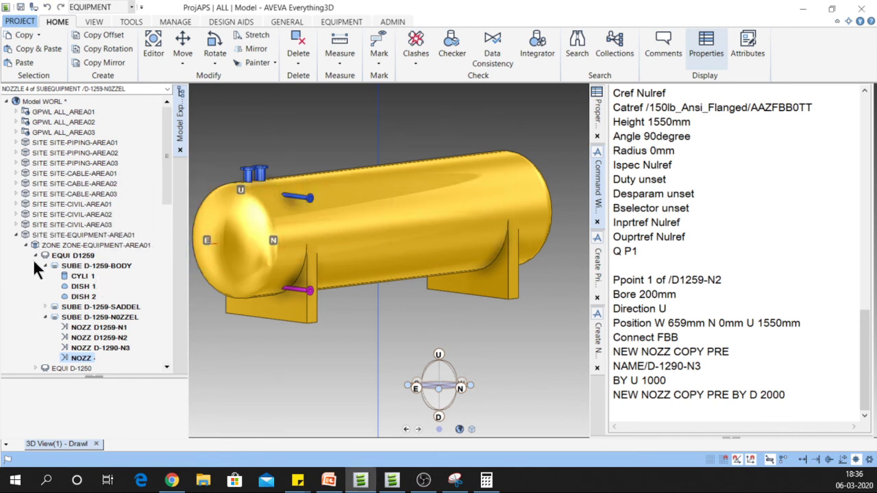
Step: Select equipment D1259 in the model tree and remove it from the 3D view with the command REM CE
double_click(61, 255)
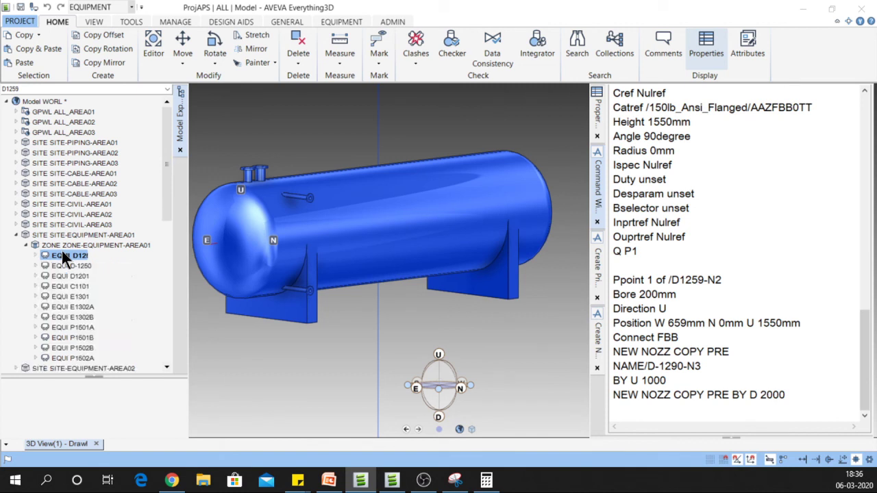
left_click(639, 412)
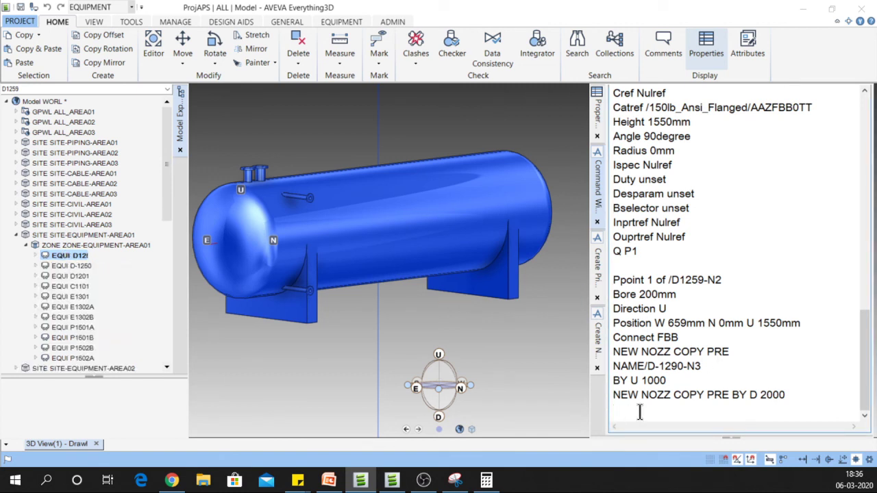
type("REM")
type("CE")
key("Return")
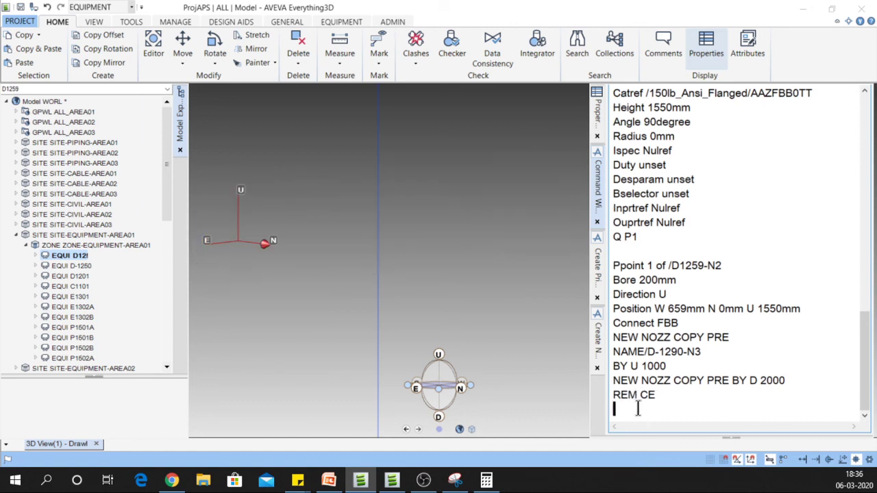
Step: Open the standard equipment selection form
left_click(341, 21)
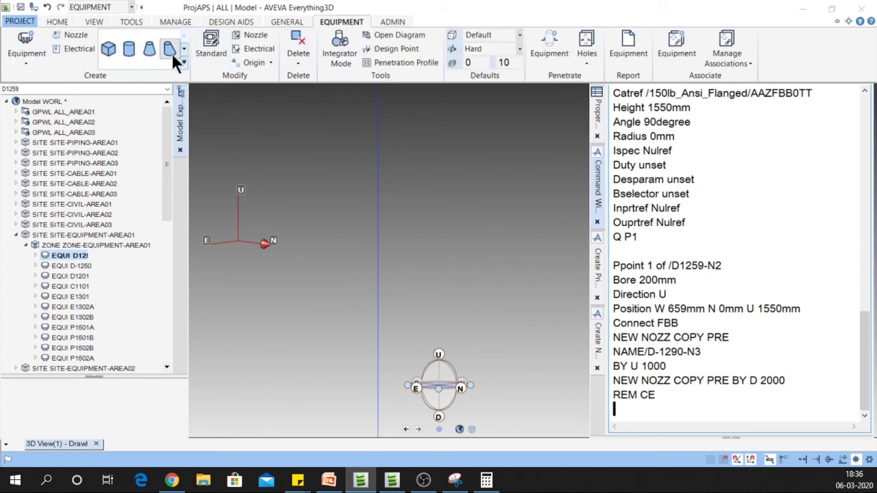
left_click(210, 45)
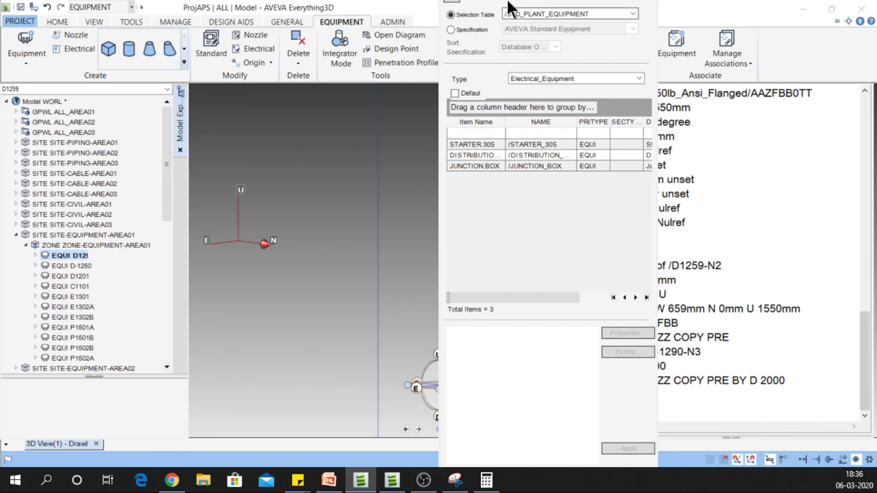
right_click(536, 491)
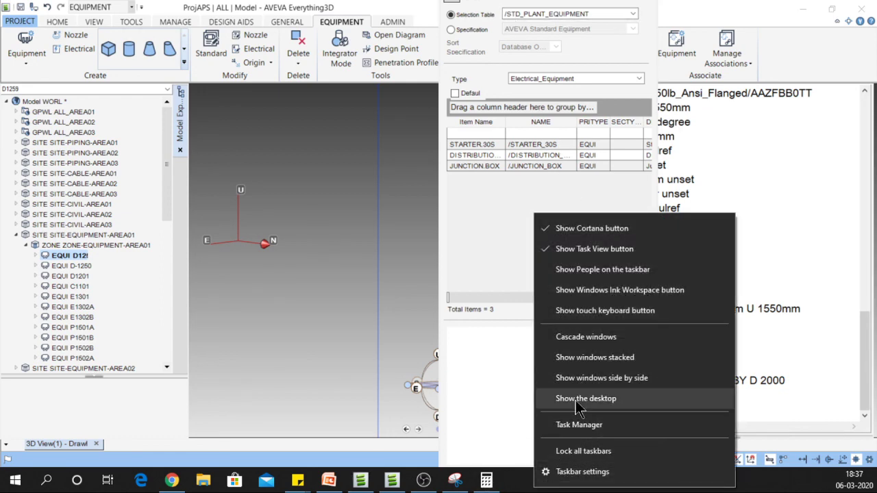
left_click(579, 424)
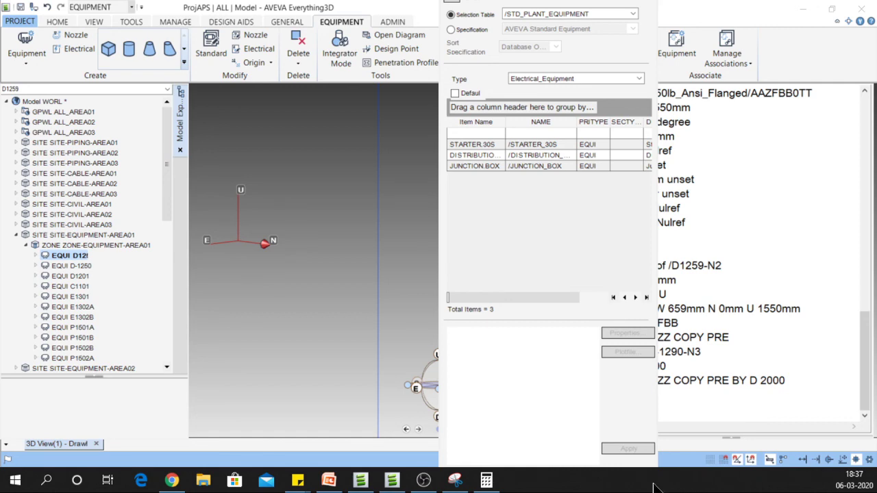
right_click(618, 485)
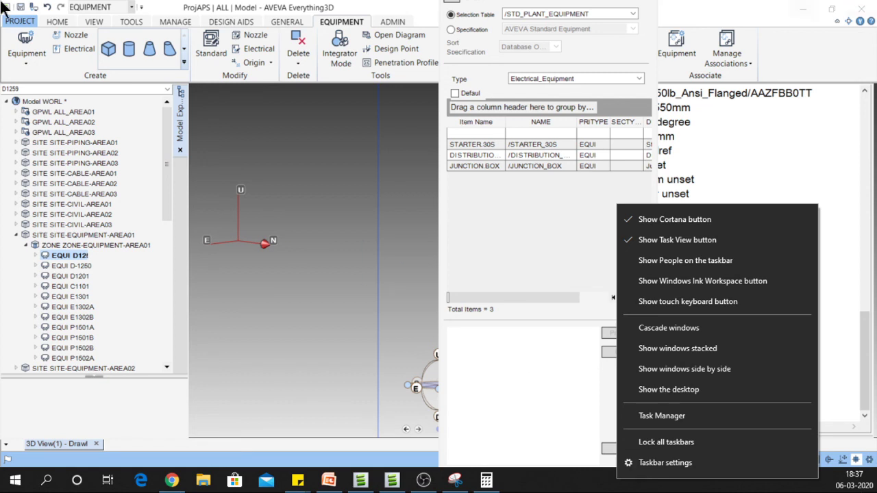
left_click(465, 8)
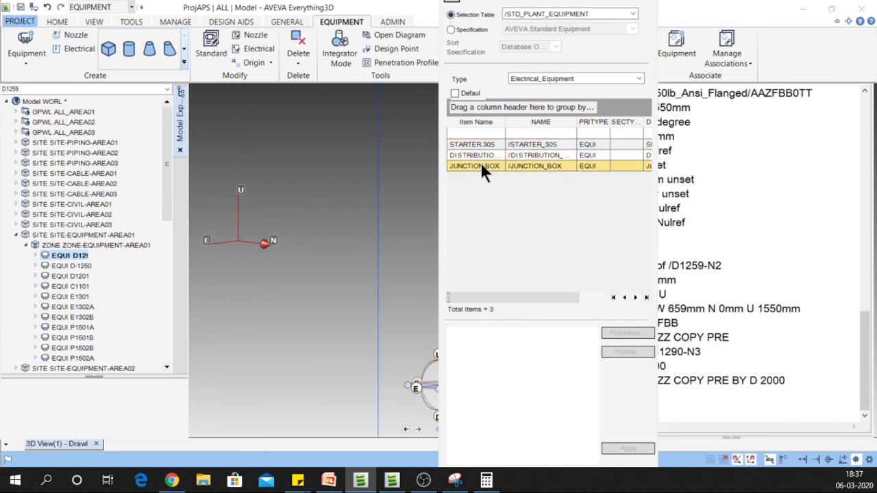
Step: Choose the Dished Both Ends item of type HEAT Exchangers from the /AVEVA_STD_EQUIP selection table
left_click(545, 75)
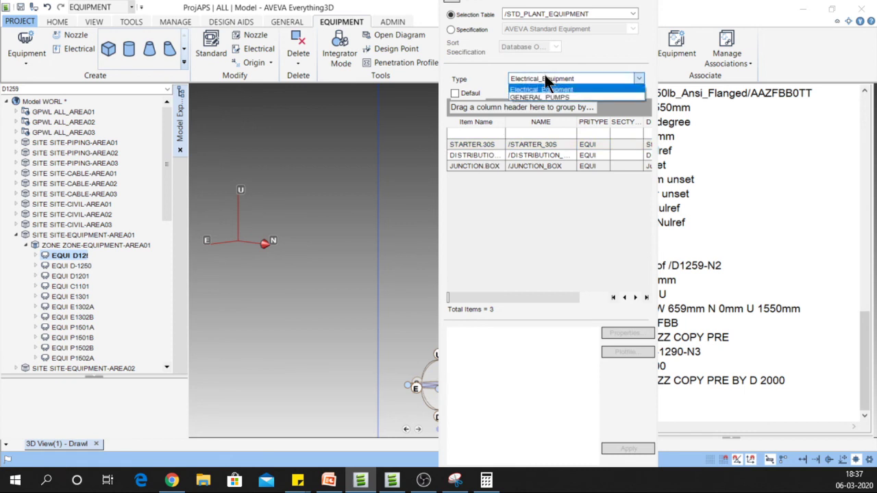
left_click(546, 96)
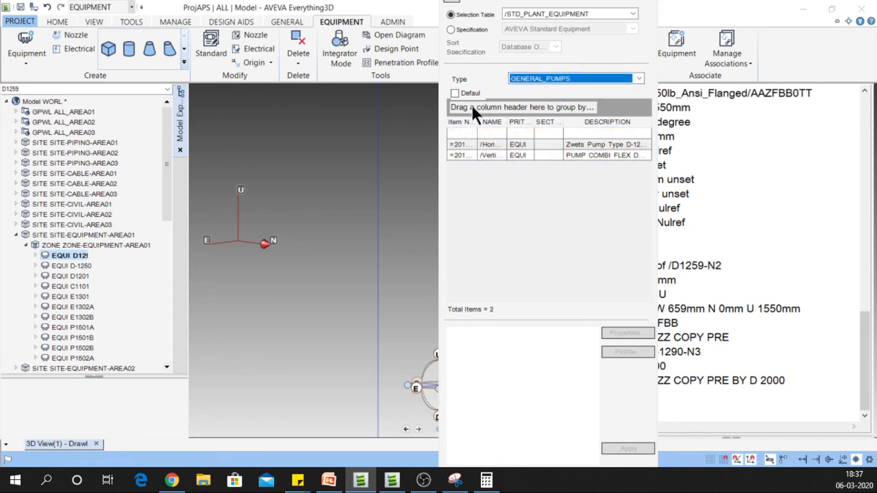
left_click(556, 14)
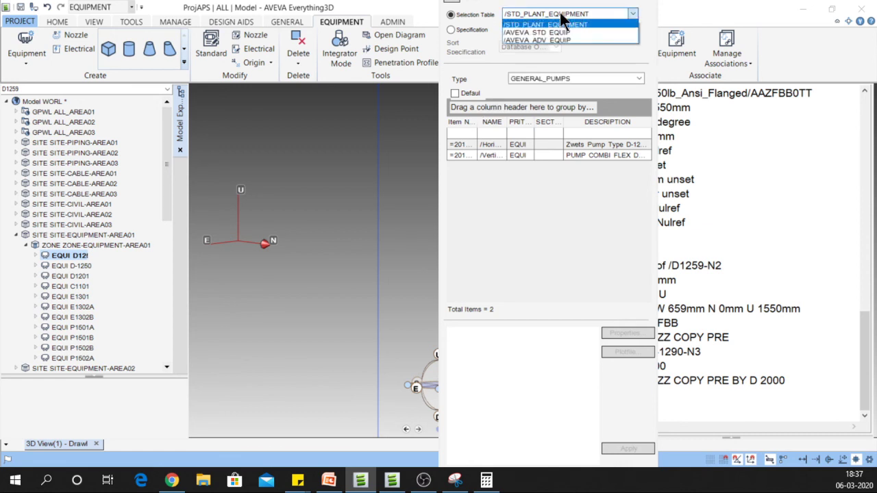
left_click(560, 32)
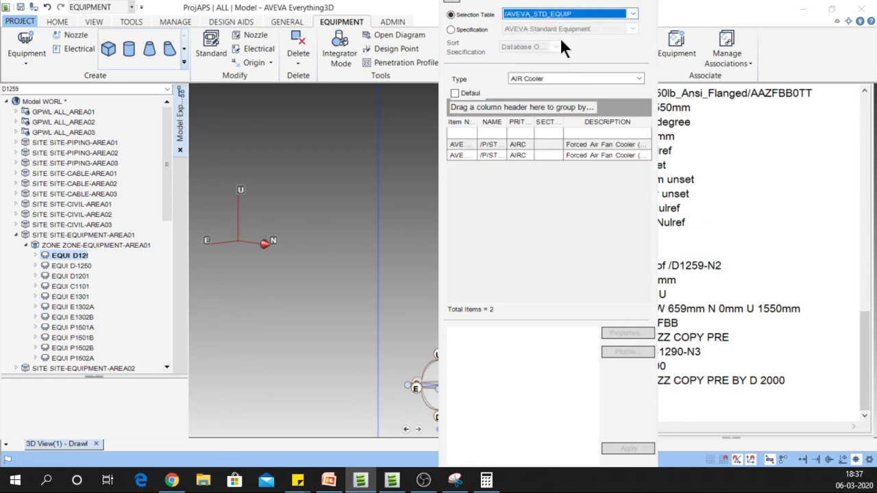
left_click(552, 74)
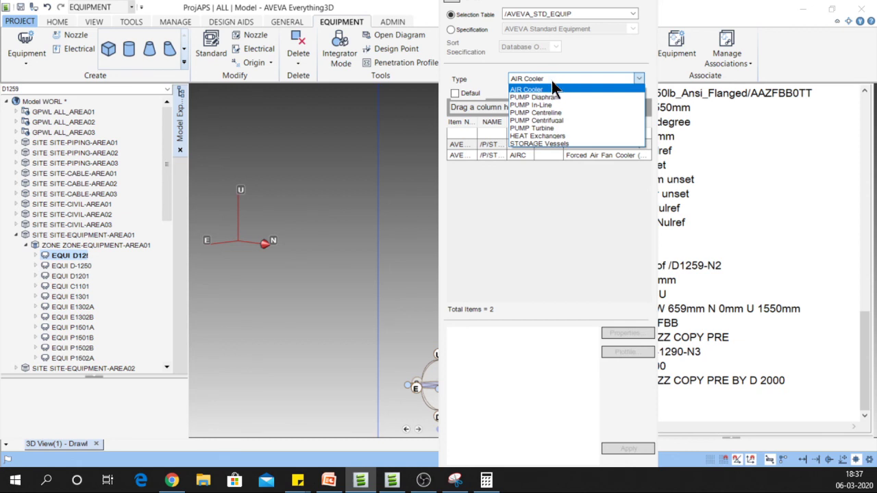
left_click(540, 136)
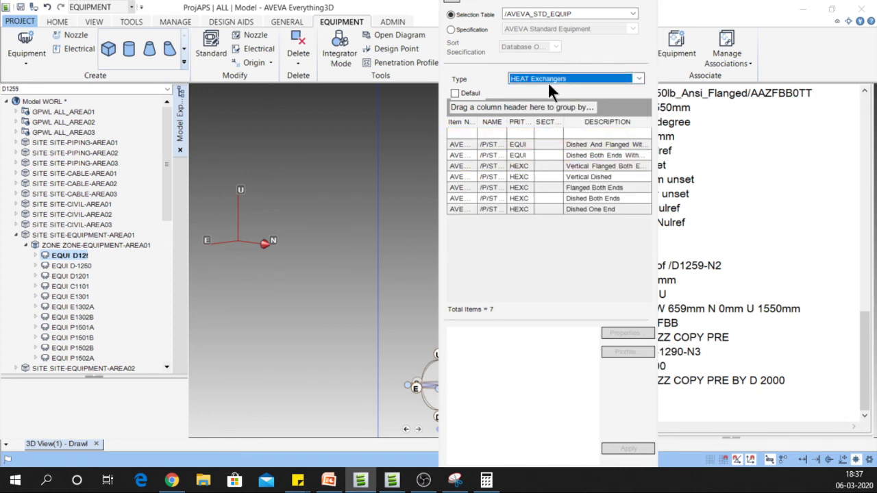
left_click(595, 195)
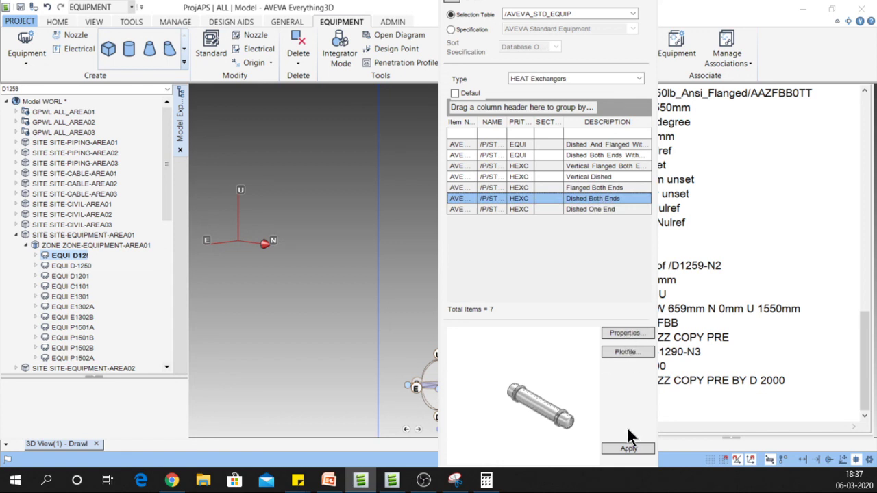
Step: Accept the preset properties of the Dished Both Ends heat exchanger and apply it to the model
left_click(637, 334)
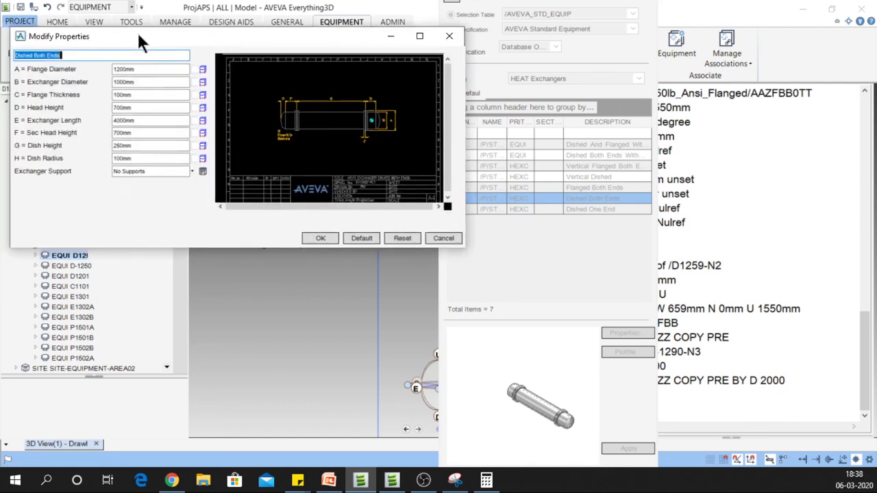
left_click_drag(136, 30, 566, 120)
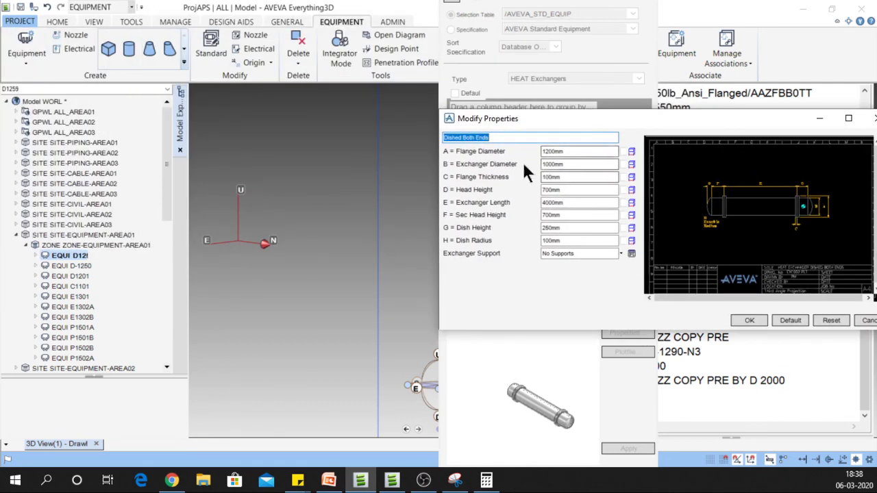
left_click(746, 320)
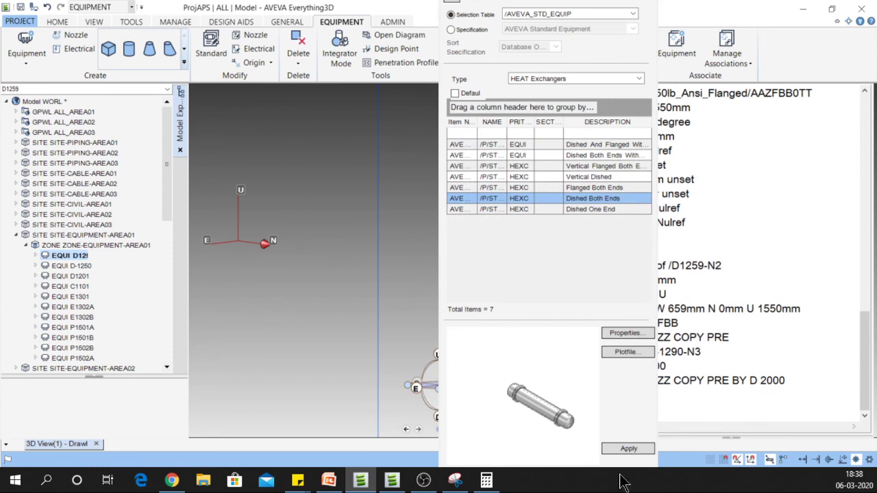
left_click(629, 449)
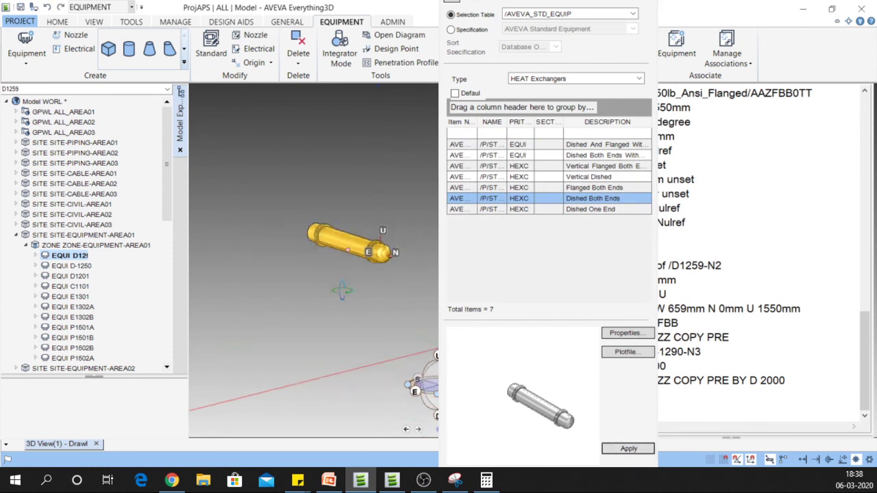
scroll(348, 327, "up", 5)
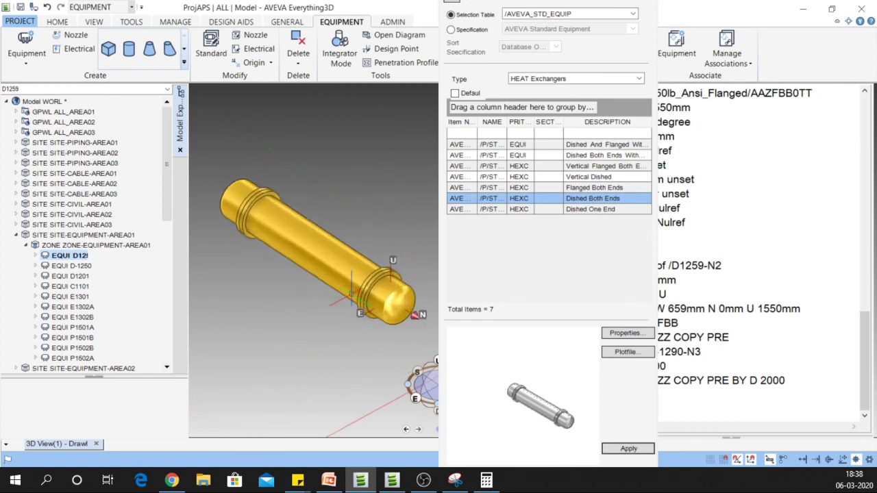
scroll(365, 277, "down", 3)
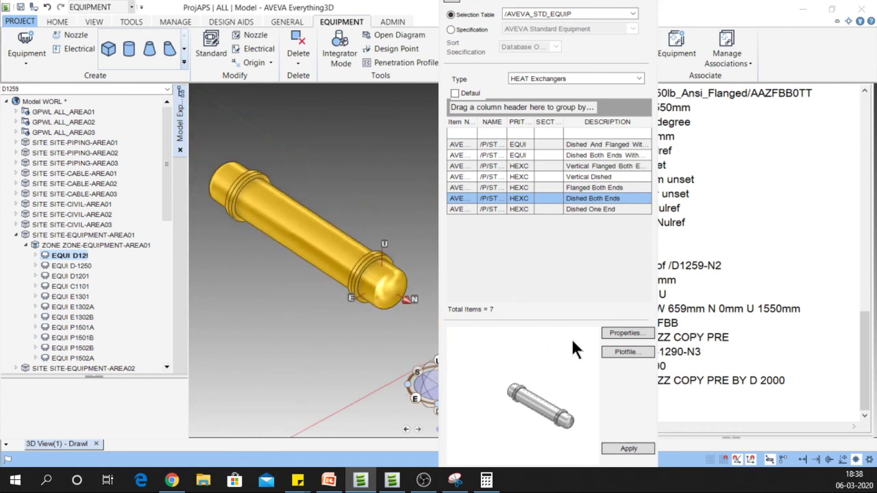
Step: Review the modifiable dimensions of the Dished Both Ends heat exchanger, and close them without changing anything
left_click(624, 333)
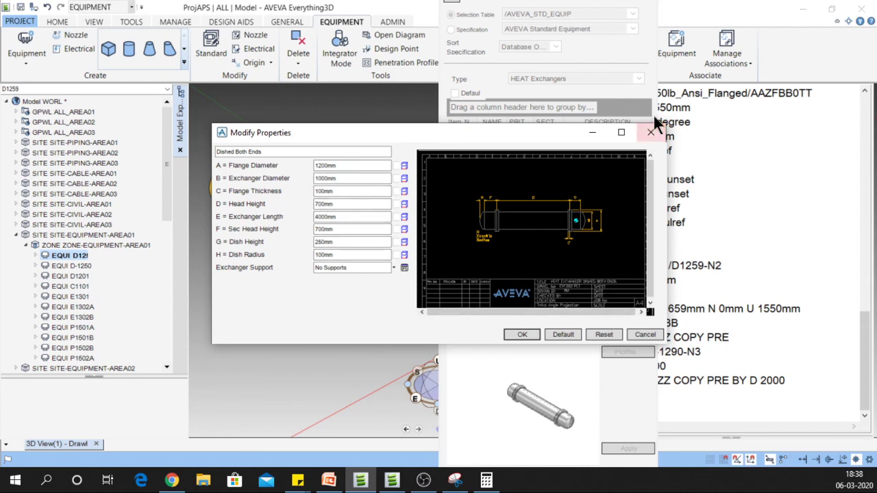
left_click(651, 133)
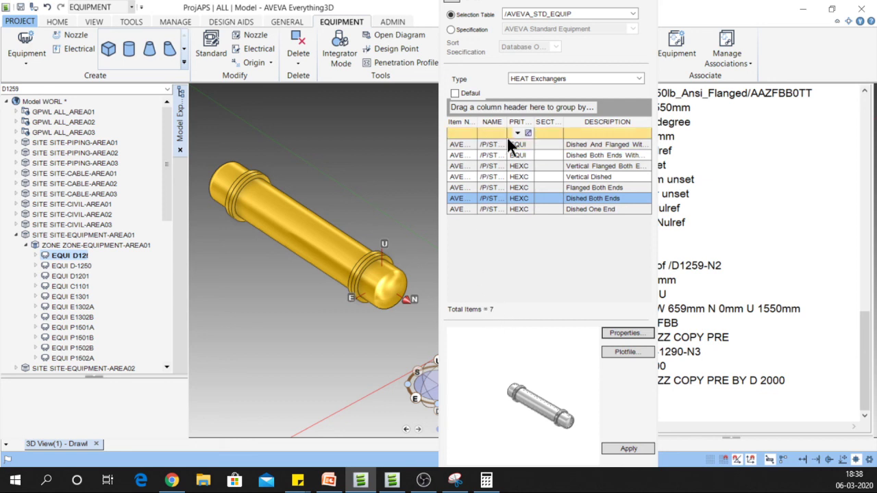
Step: List the AIR Cooler equipment type and preview both of its Forced Air Fan Cooler items
left_click(624, 76)
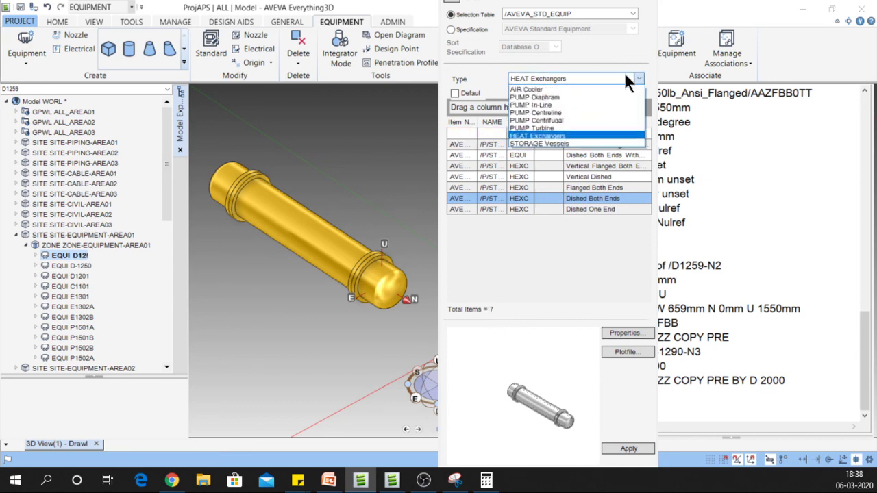
left_click(569, 89)
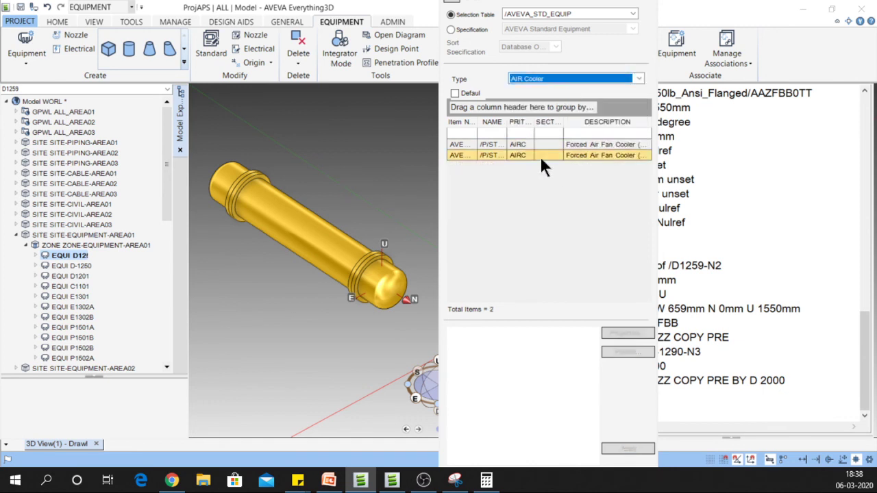
left_click(529, 144)
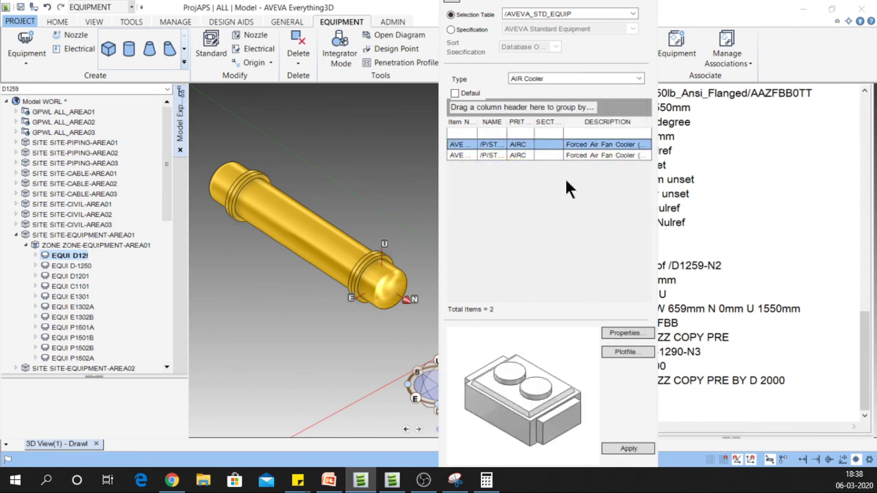
left_click(579, 154)
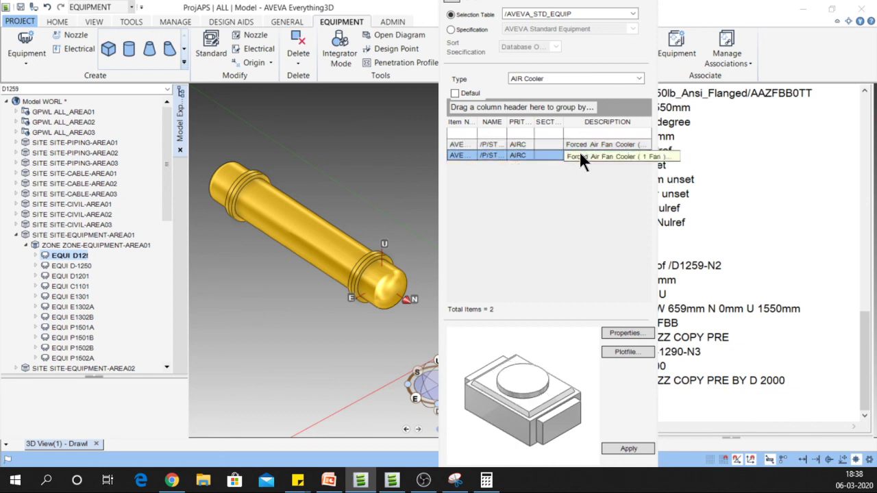
Step: List the PUMP Diaphram equipment type and preview its Diaphragm Micrometer and Diaphragm Pneumatic items
left_click(540, 76)
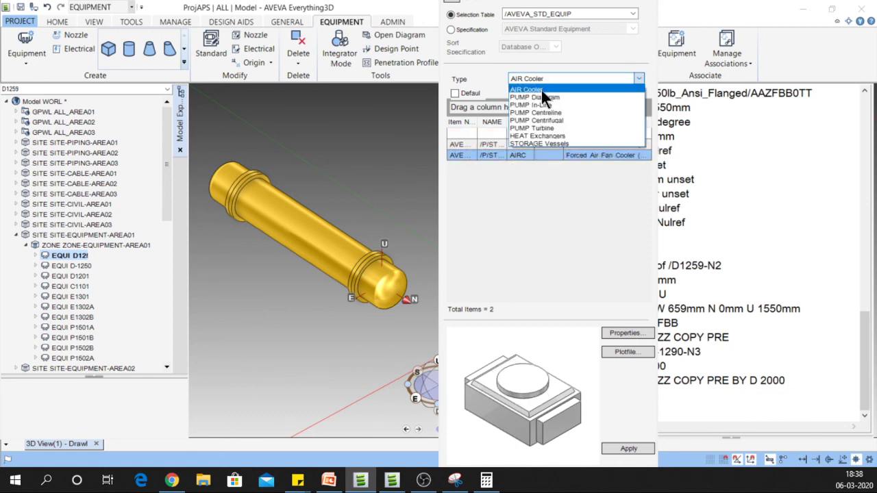
left_click(544, 98)
left_click(513, 144)
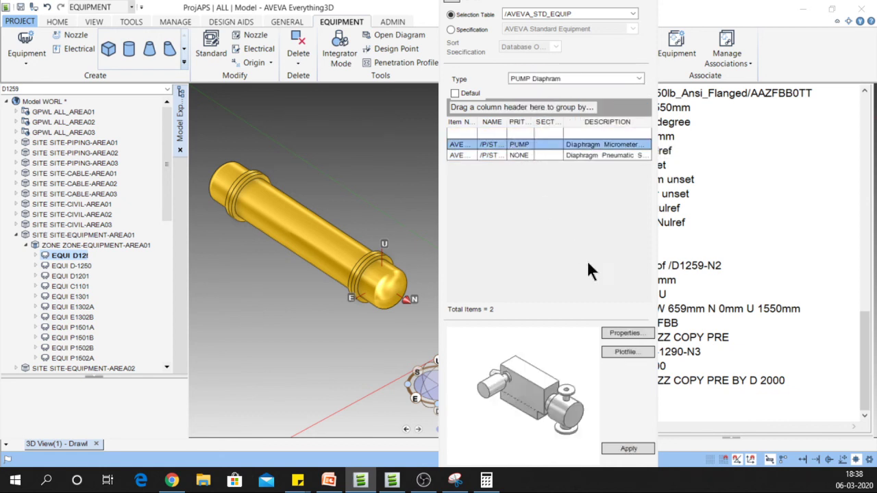
left_click(536, 154)
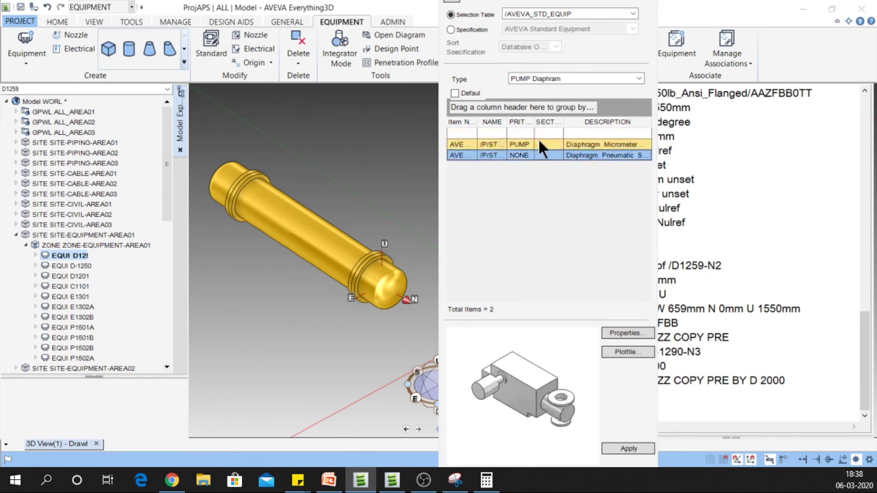
Step: List the PUMP In-Line equipment type and preview its Vertical in Line item
left_click(530, 78)
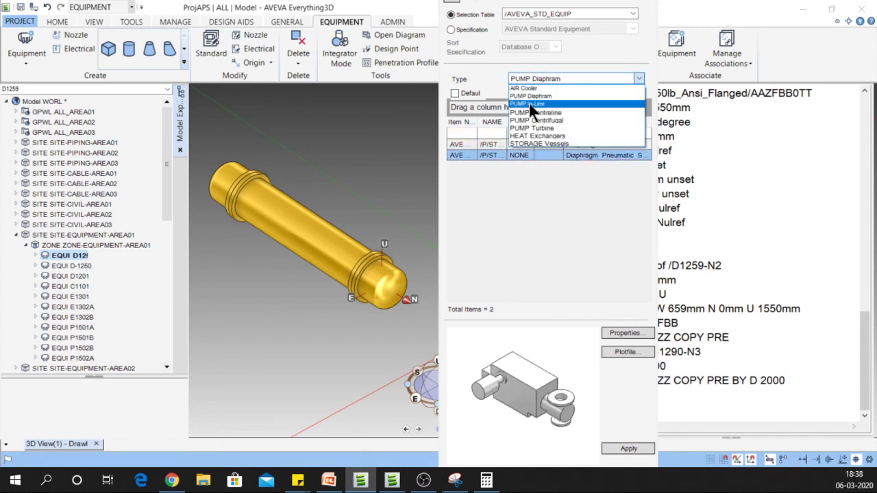
left_click(528, 104)
left_click(528, 134)
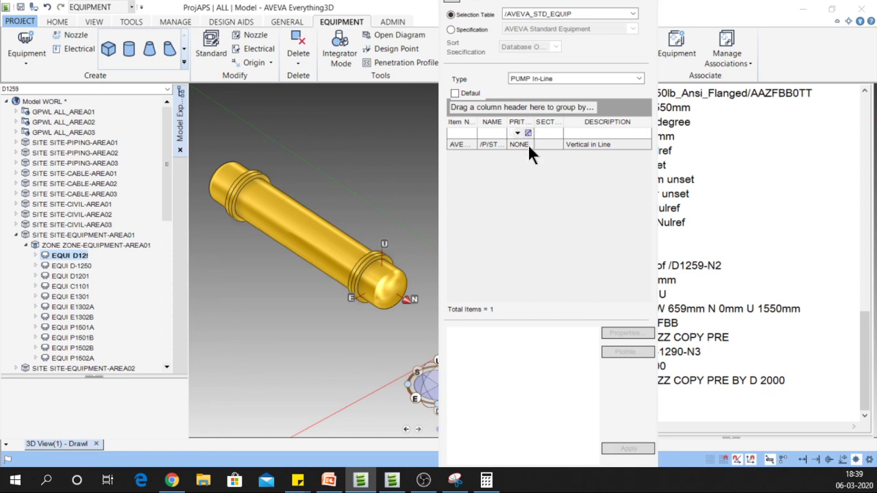
left_click(527, 144)
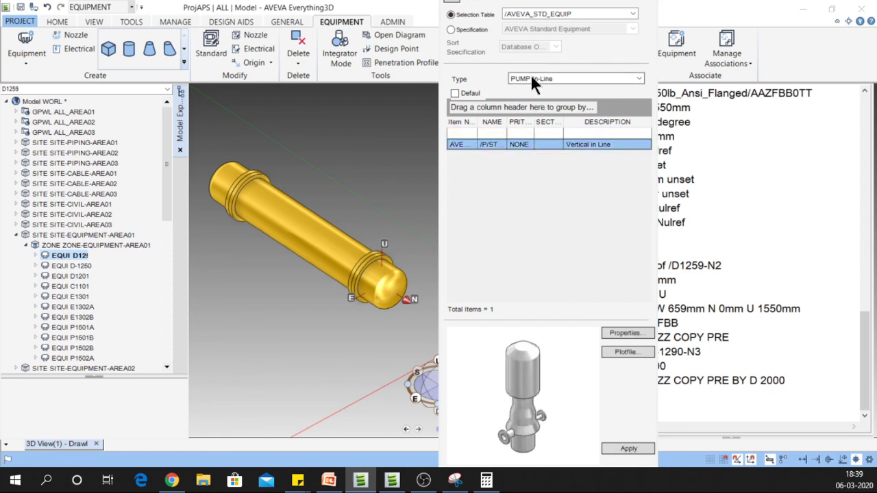
Step: List the PUMP Centreline equipment type and preview each of its Centre Line Mounted items in turn
left_click(530, 75)
left_click(538, 112)
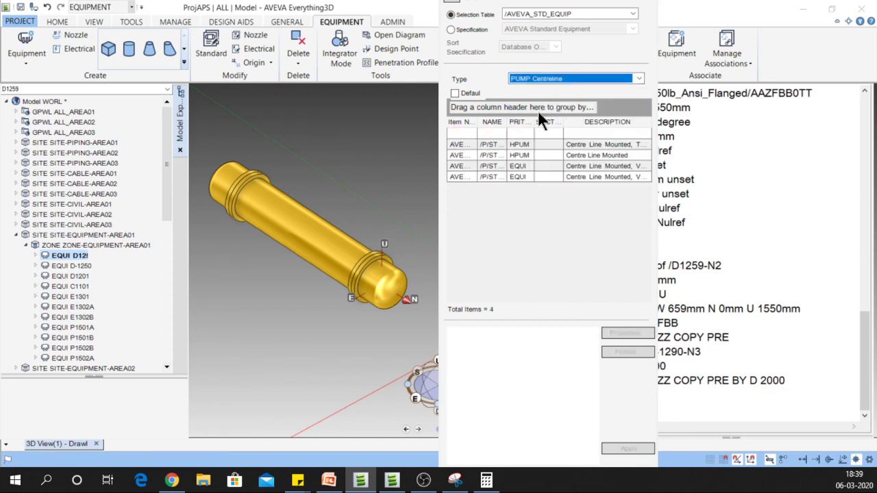
left_click(520, 137)
left_click(518, 135)
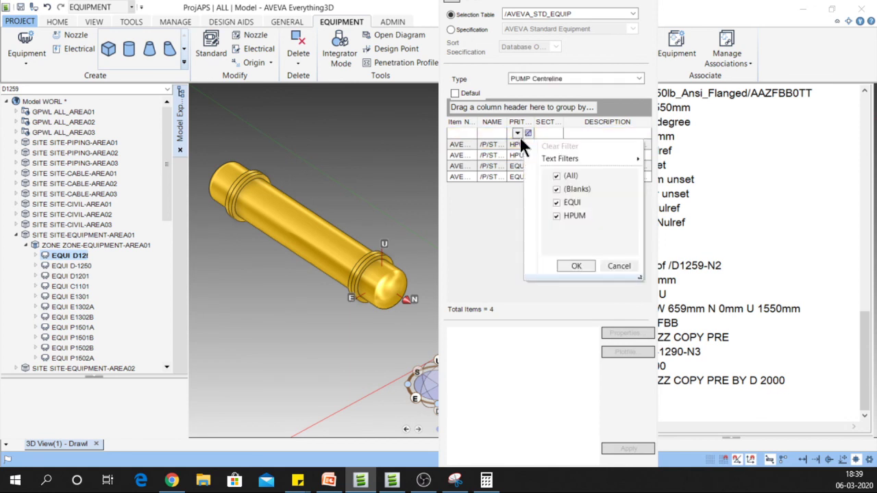
left_click(515, 145)
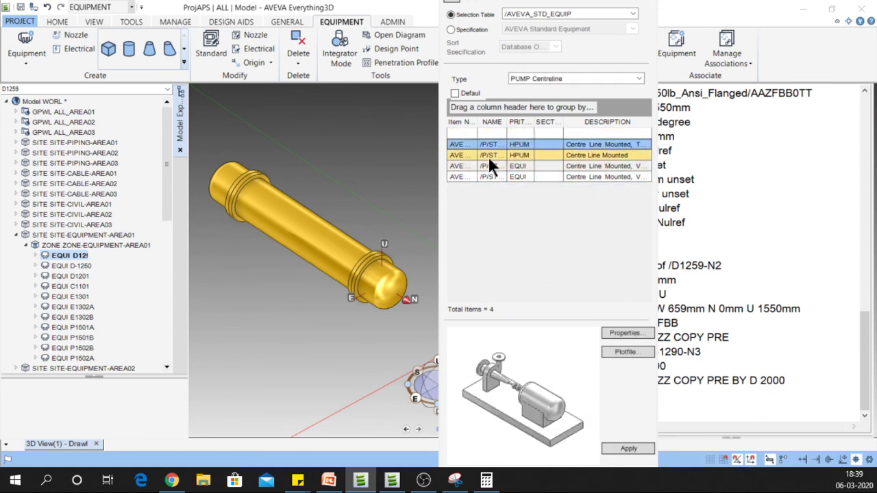
left_click(488, 156)
left_click(492, 167)
left_click(491, 172)
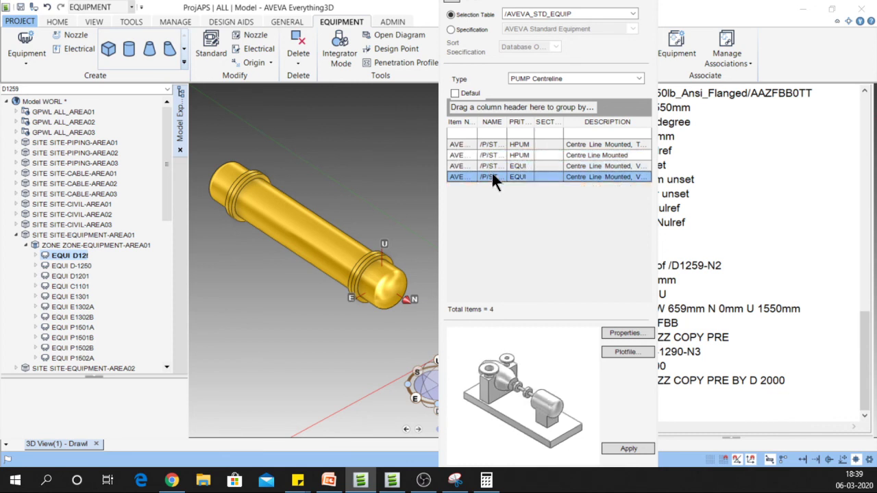